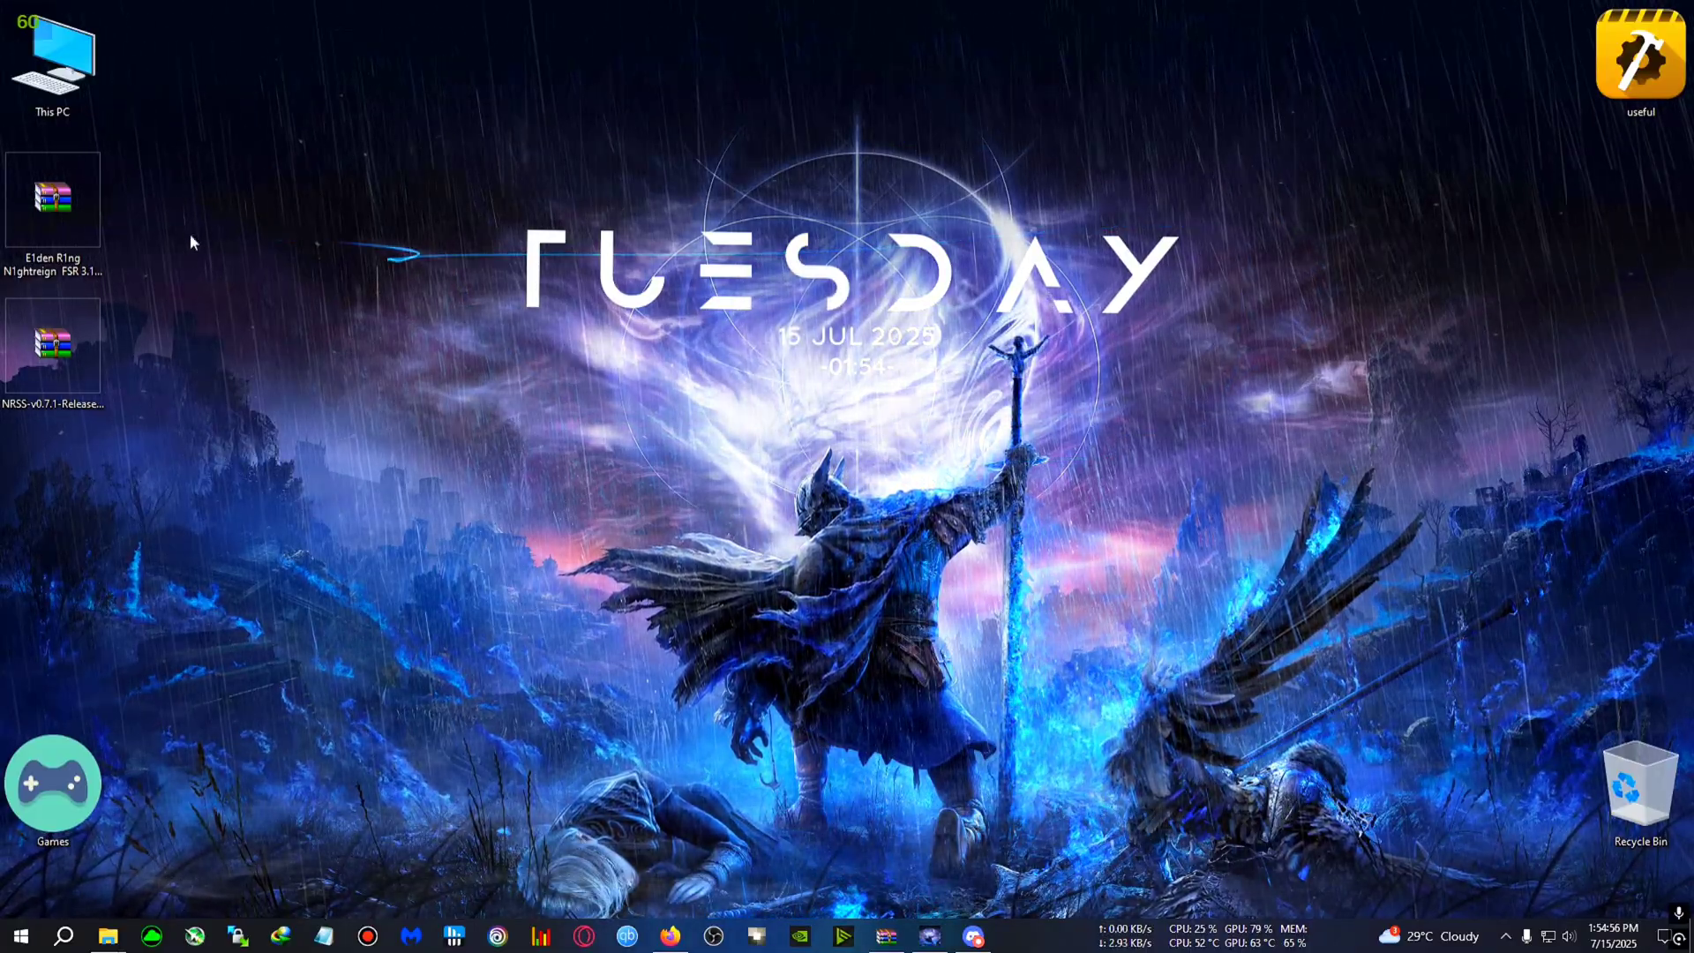
Step: Open the NRSS (Free Release) v0.8.1 post in the browser and read its features, known issues and installation instructions
mouse_move(68, 212)
left_mouse_down()
mouse_move(347, 151)
mouse_move(360, 123)
mouse_move(75, 242)
left_mouse_up()
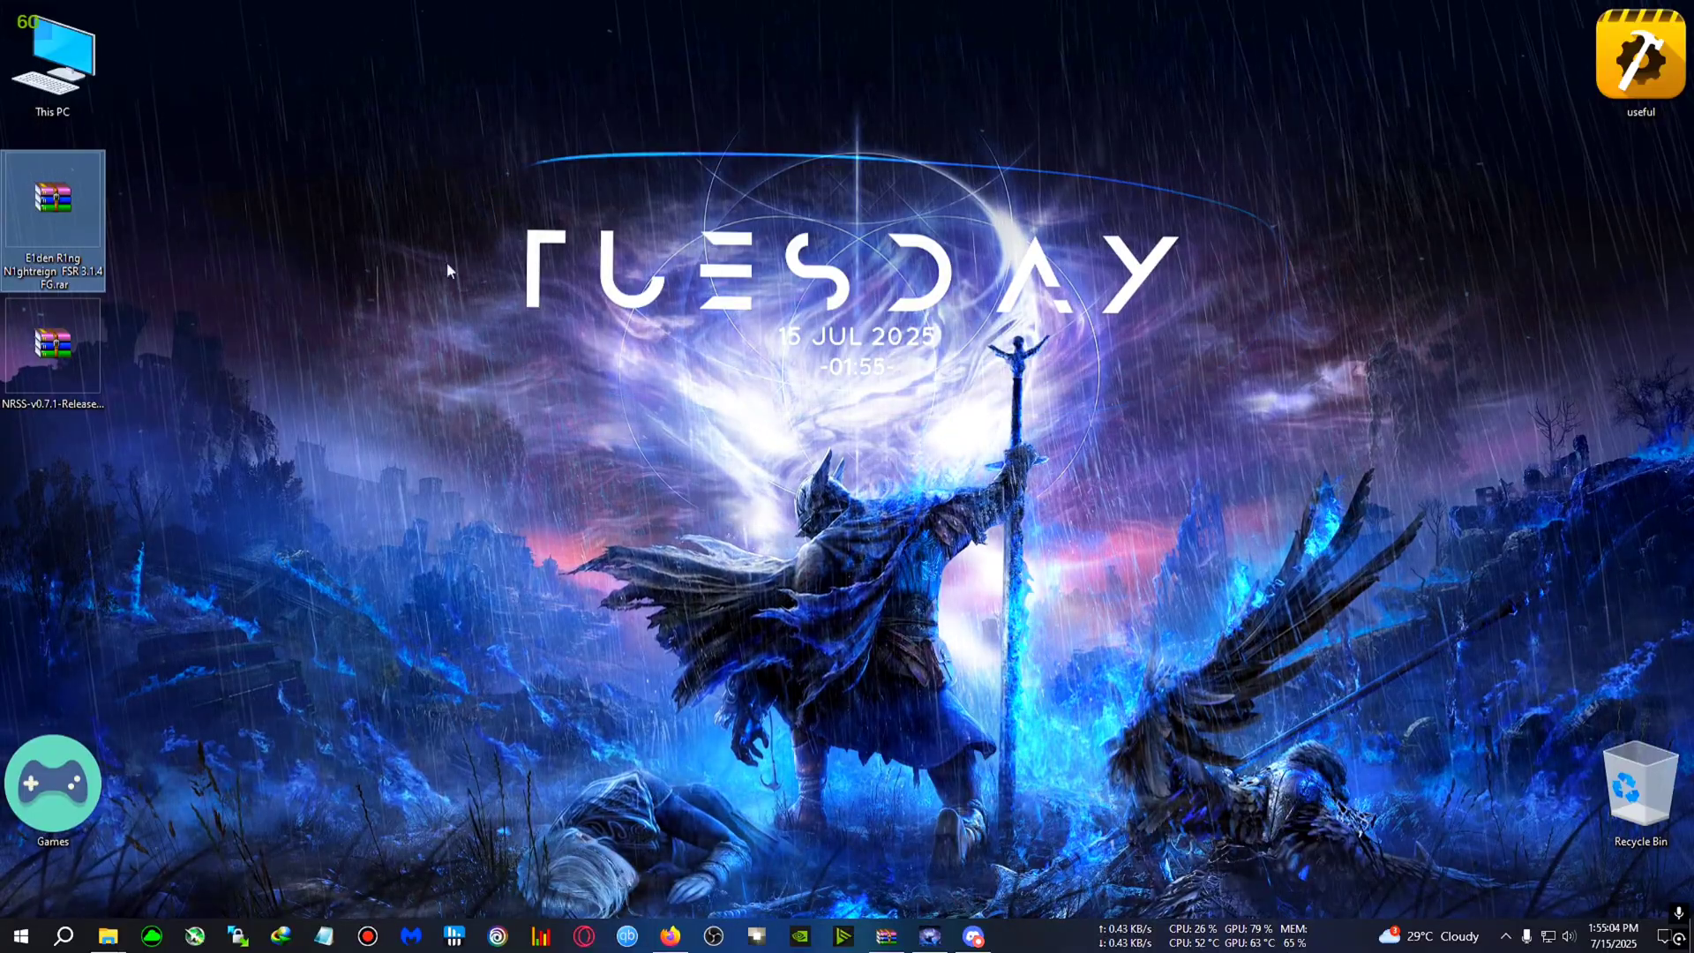
mouse_move(673, 936)
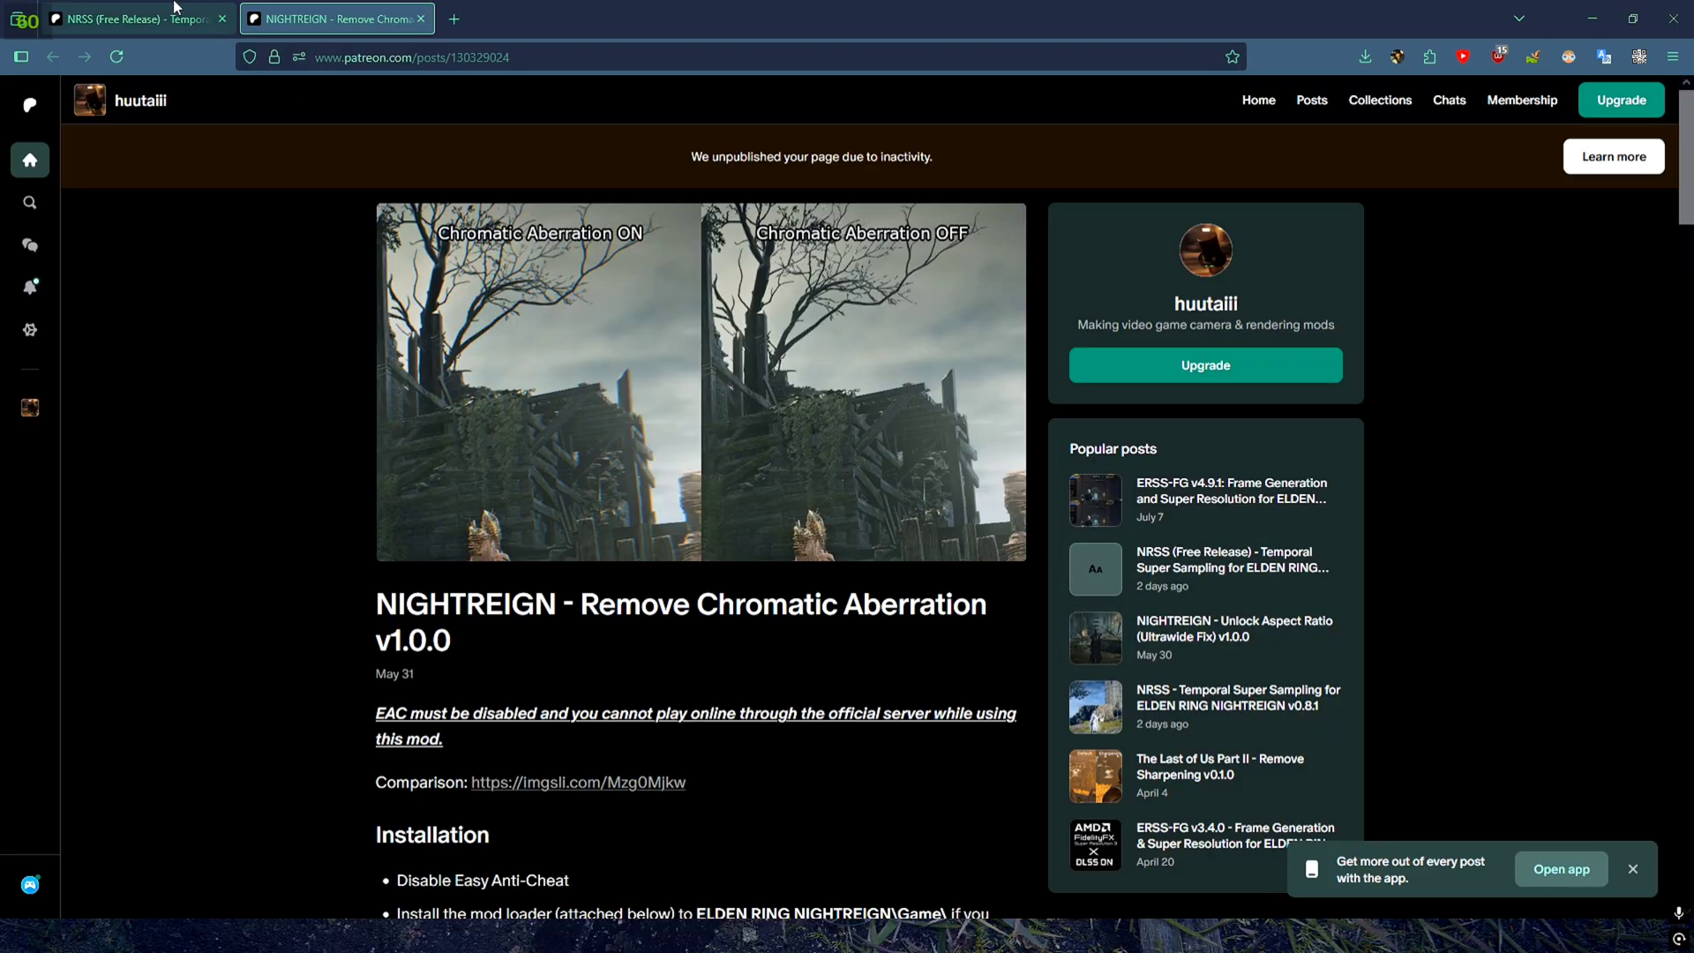
left_click(174, 11)
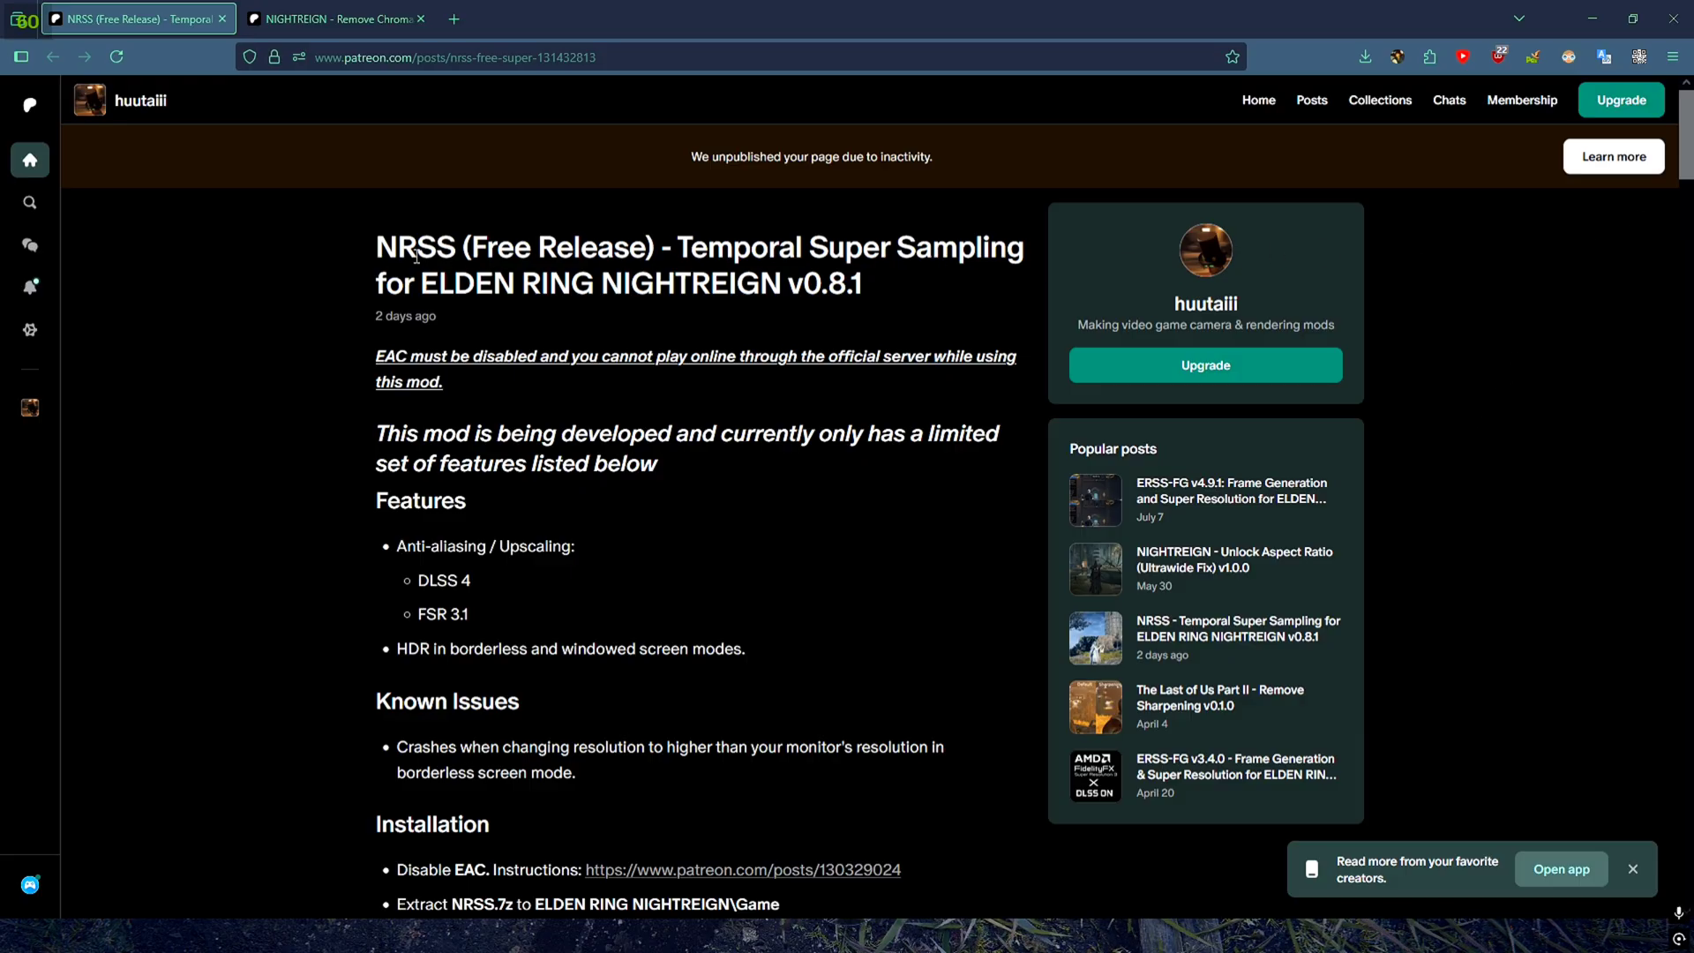
left_click_drag(368, 250, 445, 247)
left_click(504, 258)
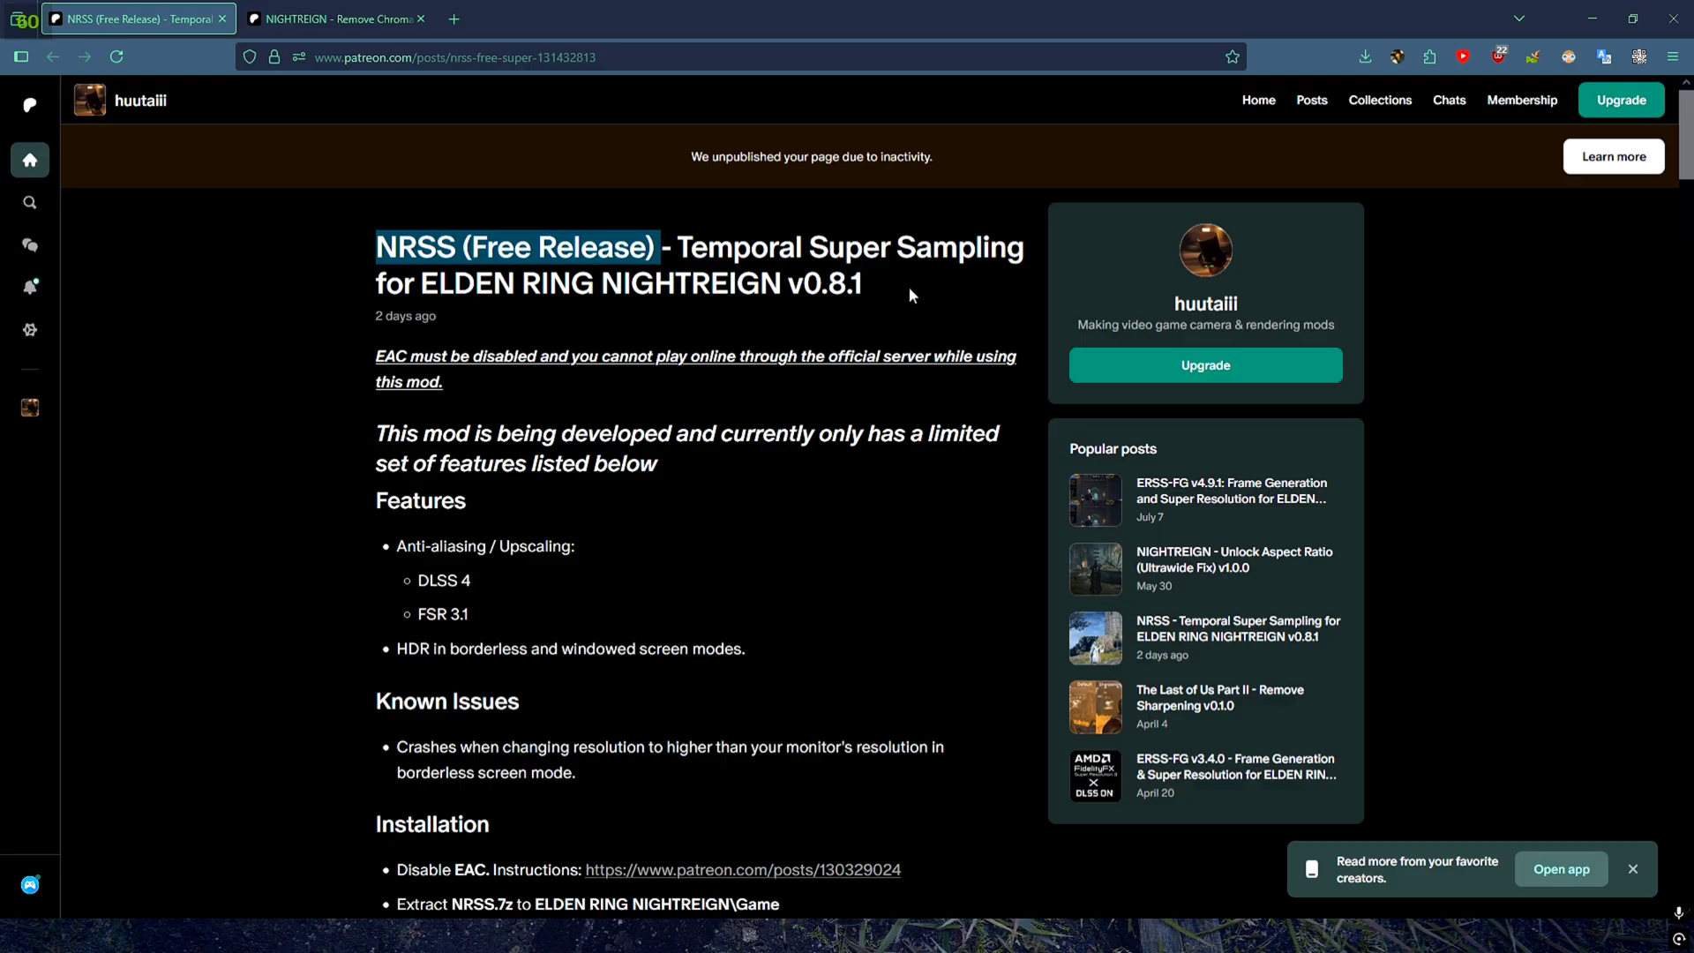
scroll(814, 297, "down", 1)
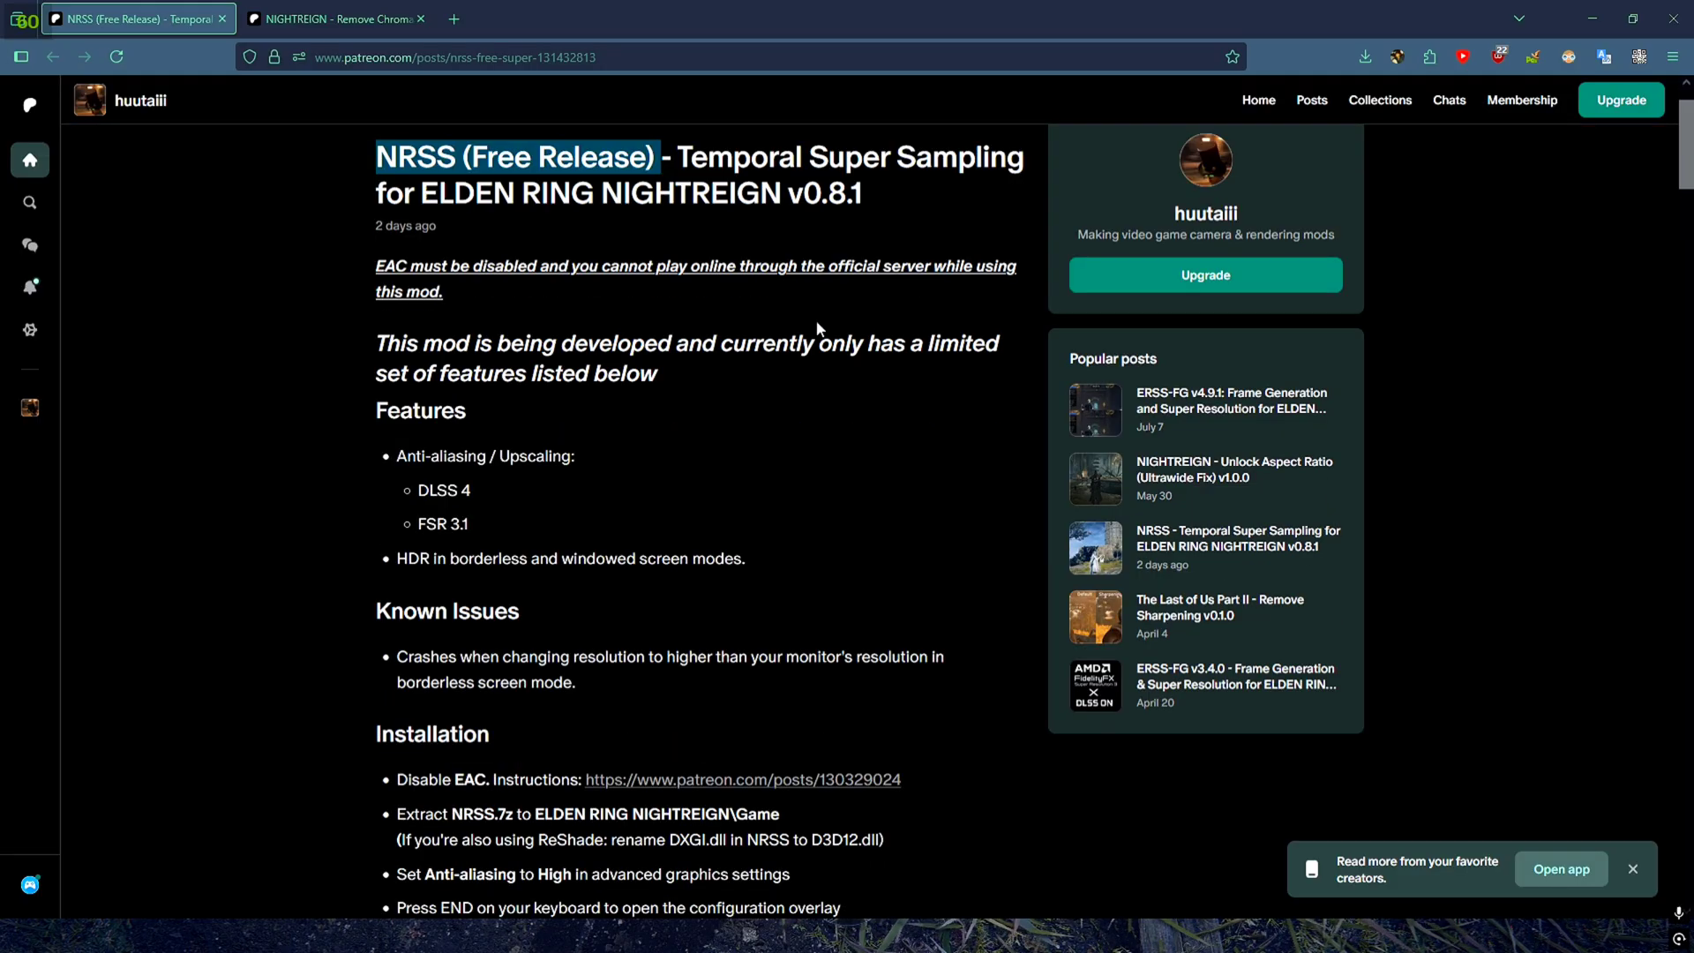
scroll(819, 329, "up", 1)
left_click(874, 286)
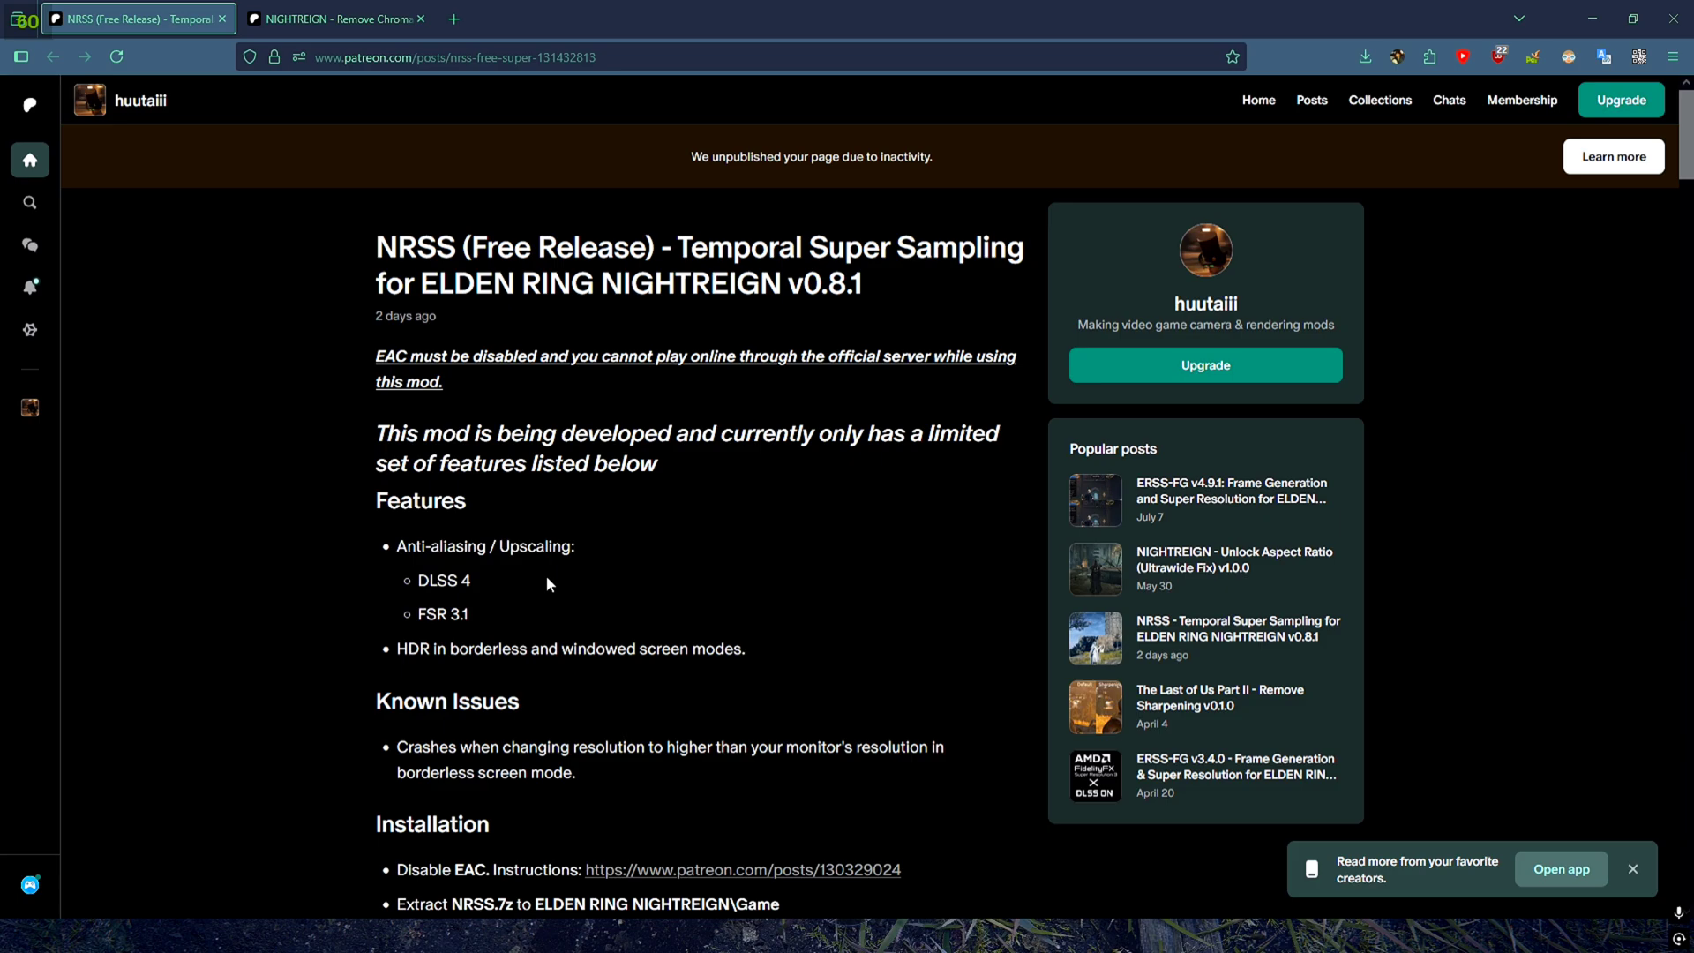
scroll(607, 570, "down", 1)
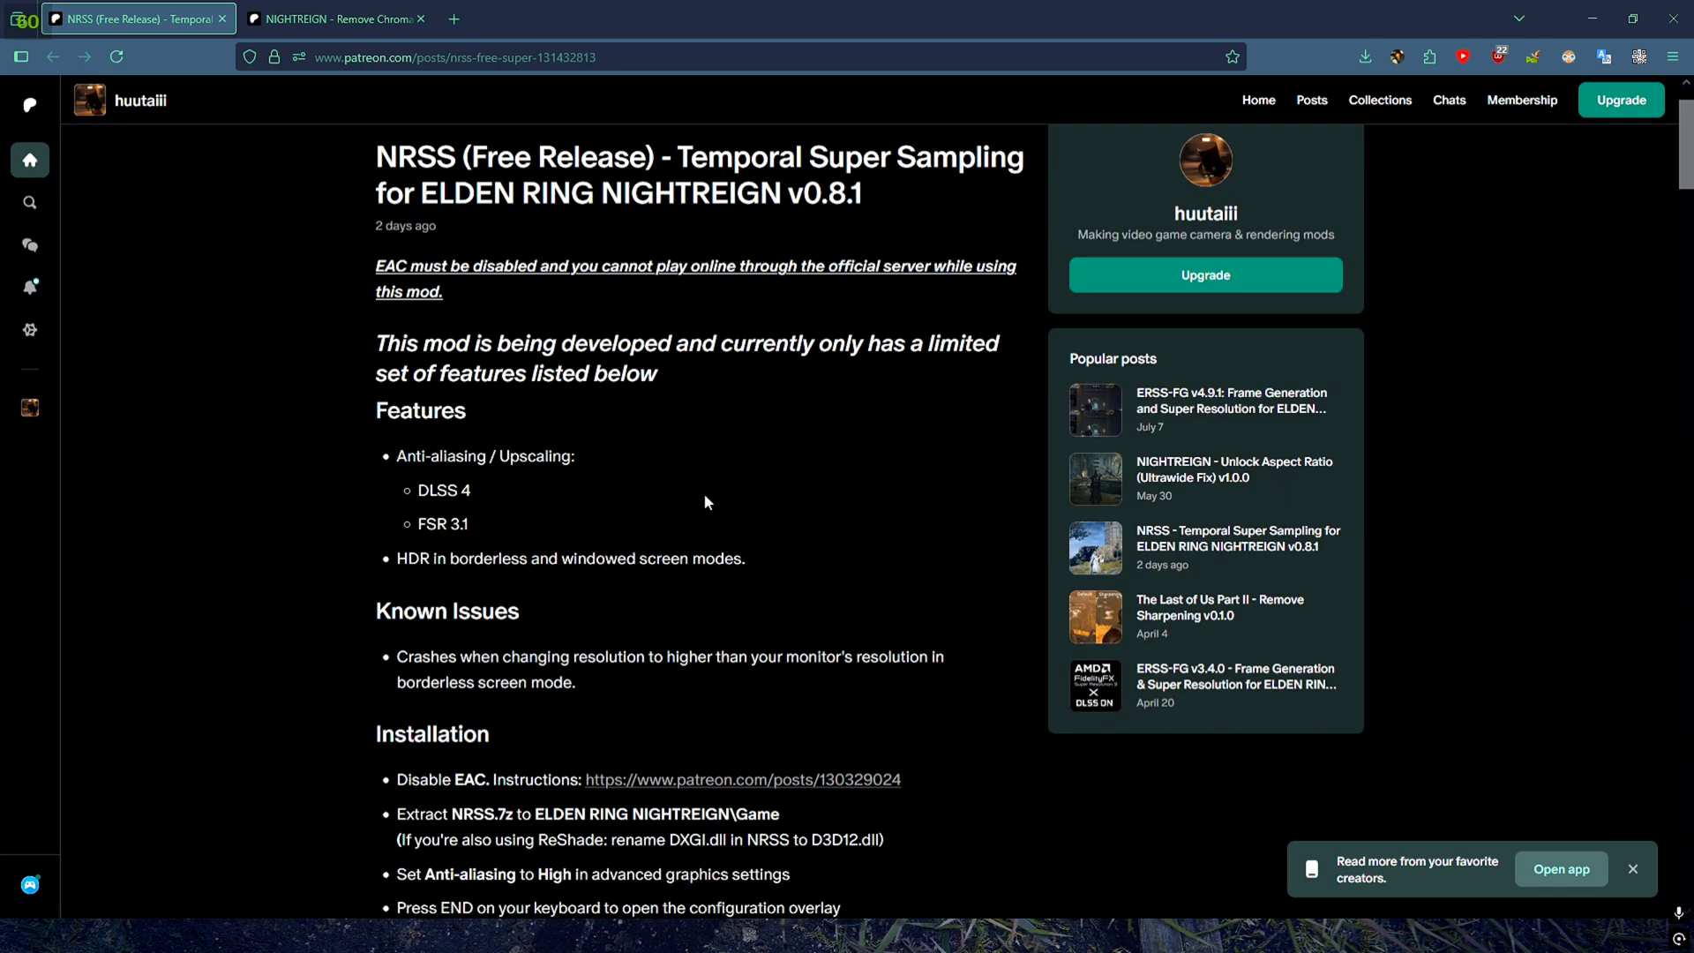
scroll(688, 491, "down", 1)
Step: Check the Easy Anti-Cheat instructions in the Remove Chromatic Aberration post and the attachments of the NRSS post
left_click(339, 27)
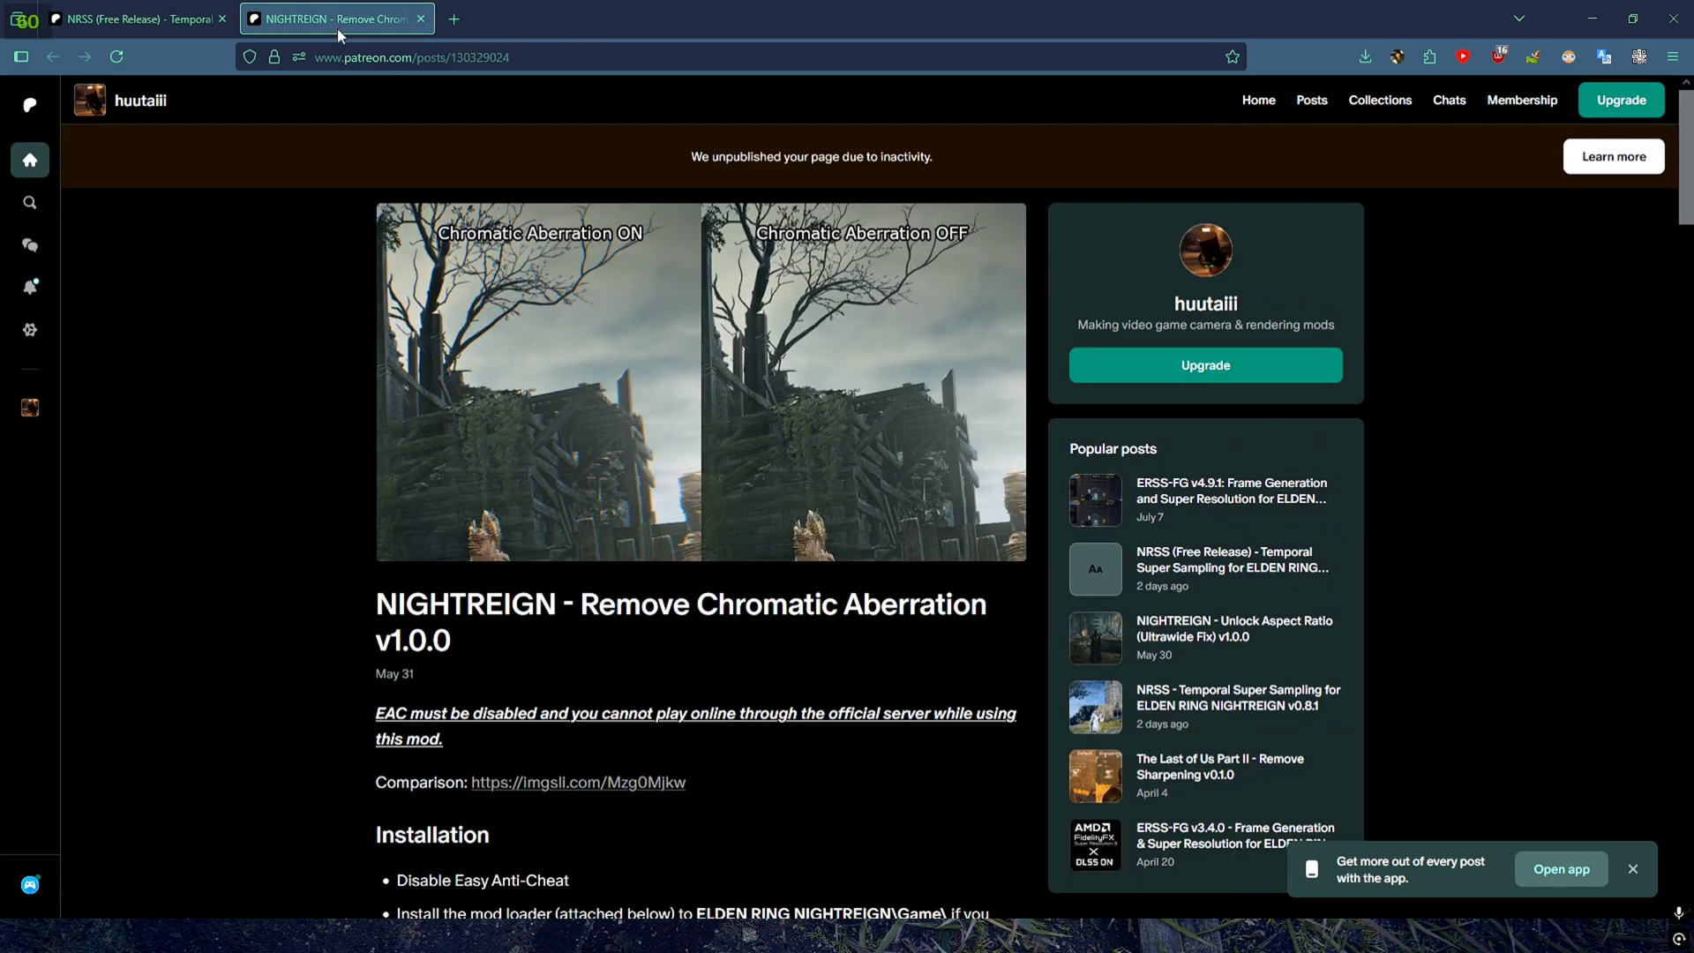
scroll(489, 454, "down", 6)
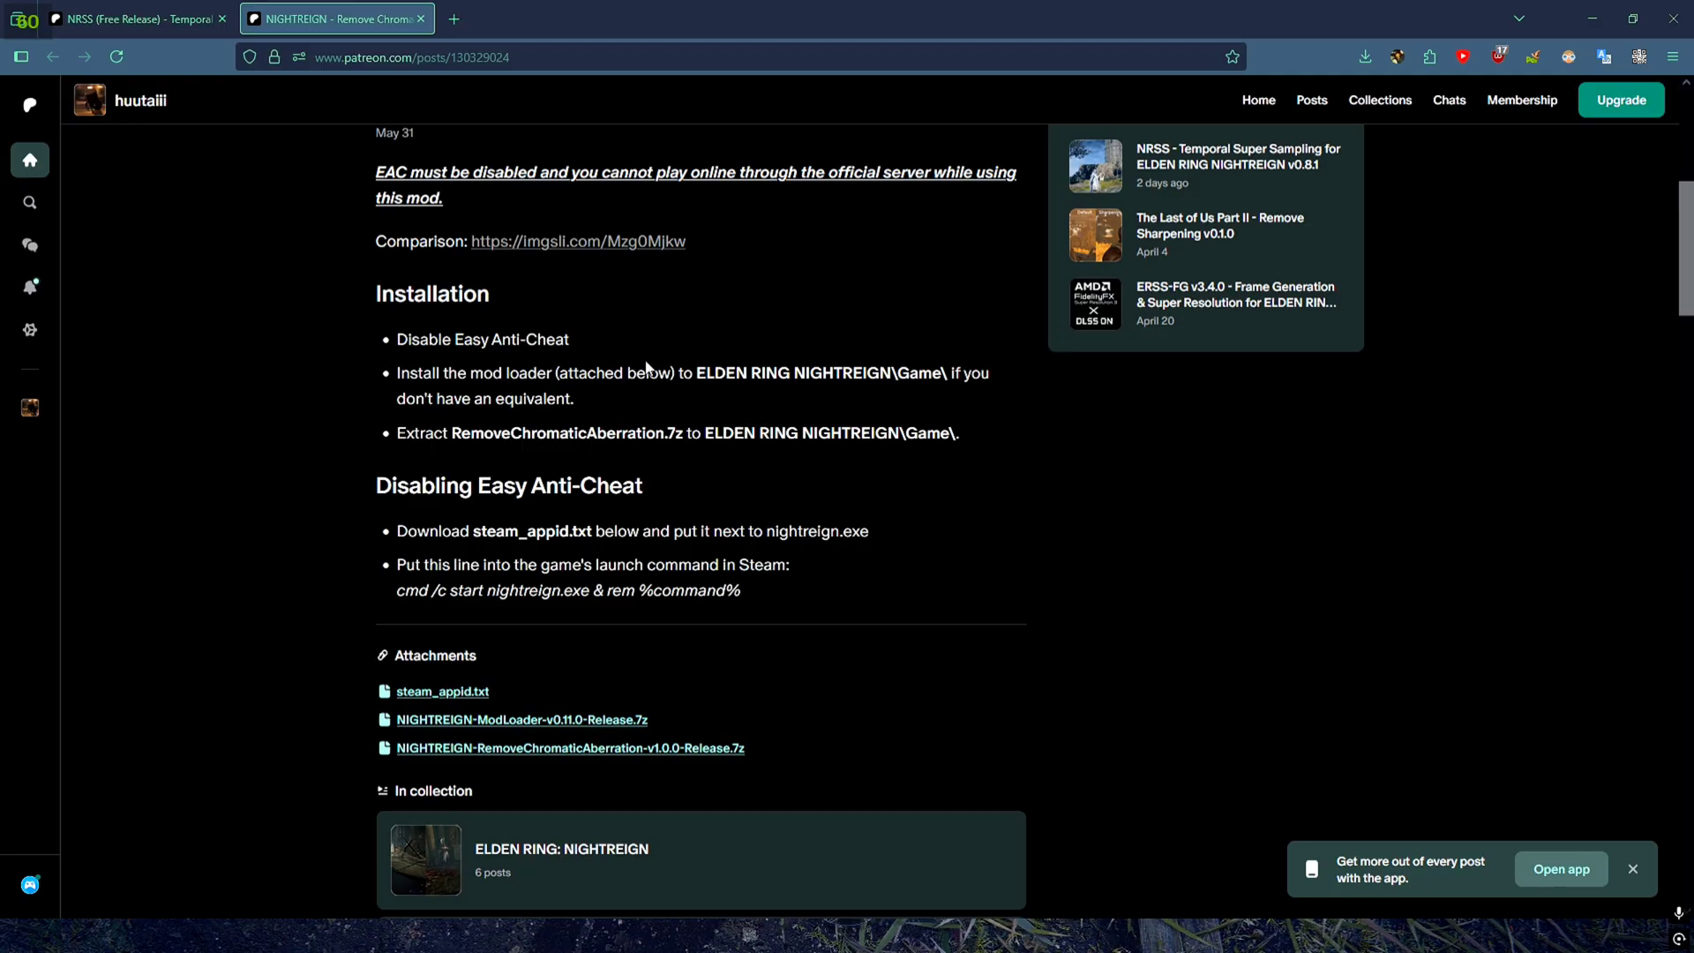
scroll(647, 368, "up", 1)
scroll(574, 430, "up", 4)
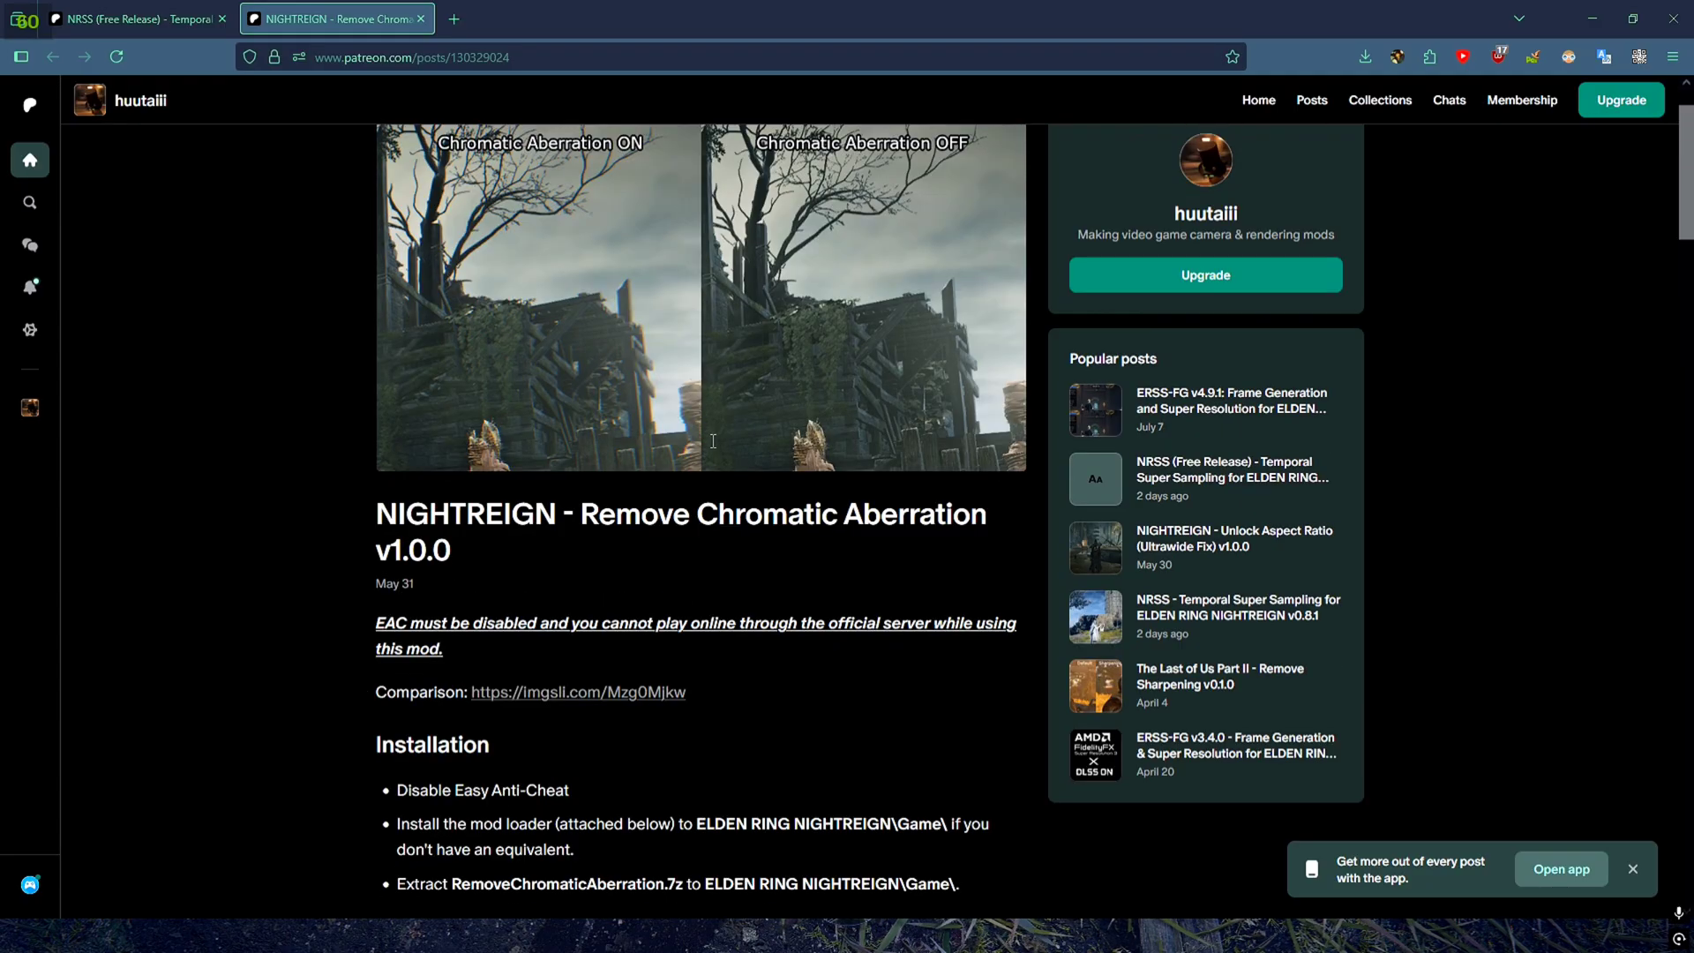
left_click(156, 27)
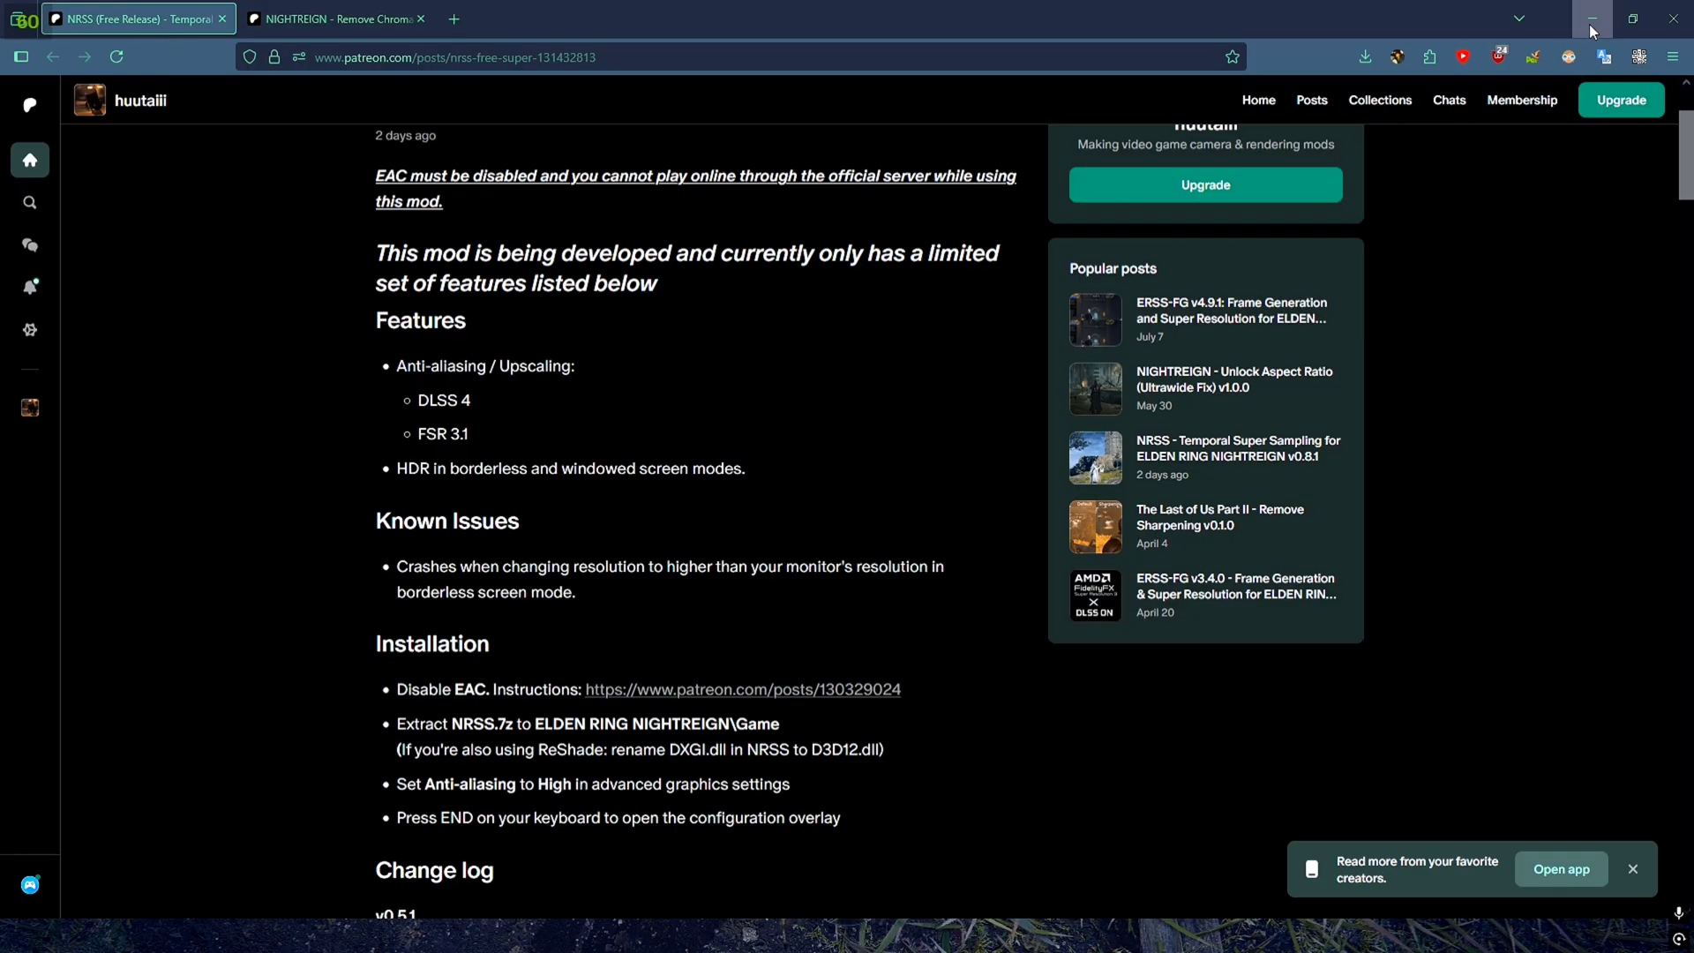
scroll(484, 391, "down", 12)
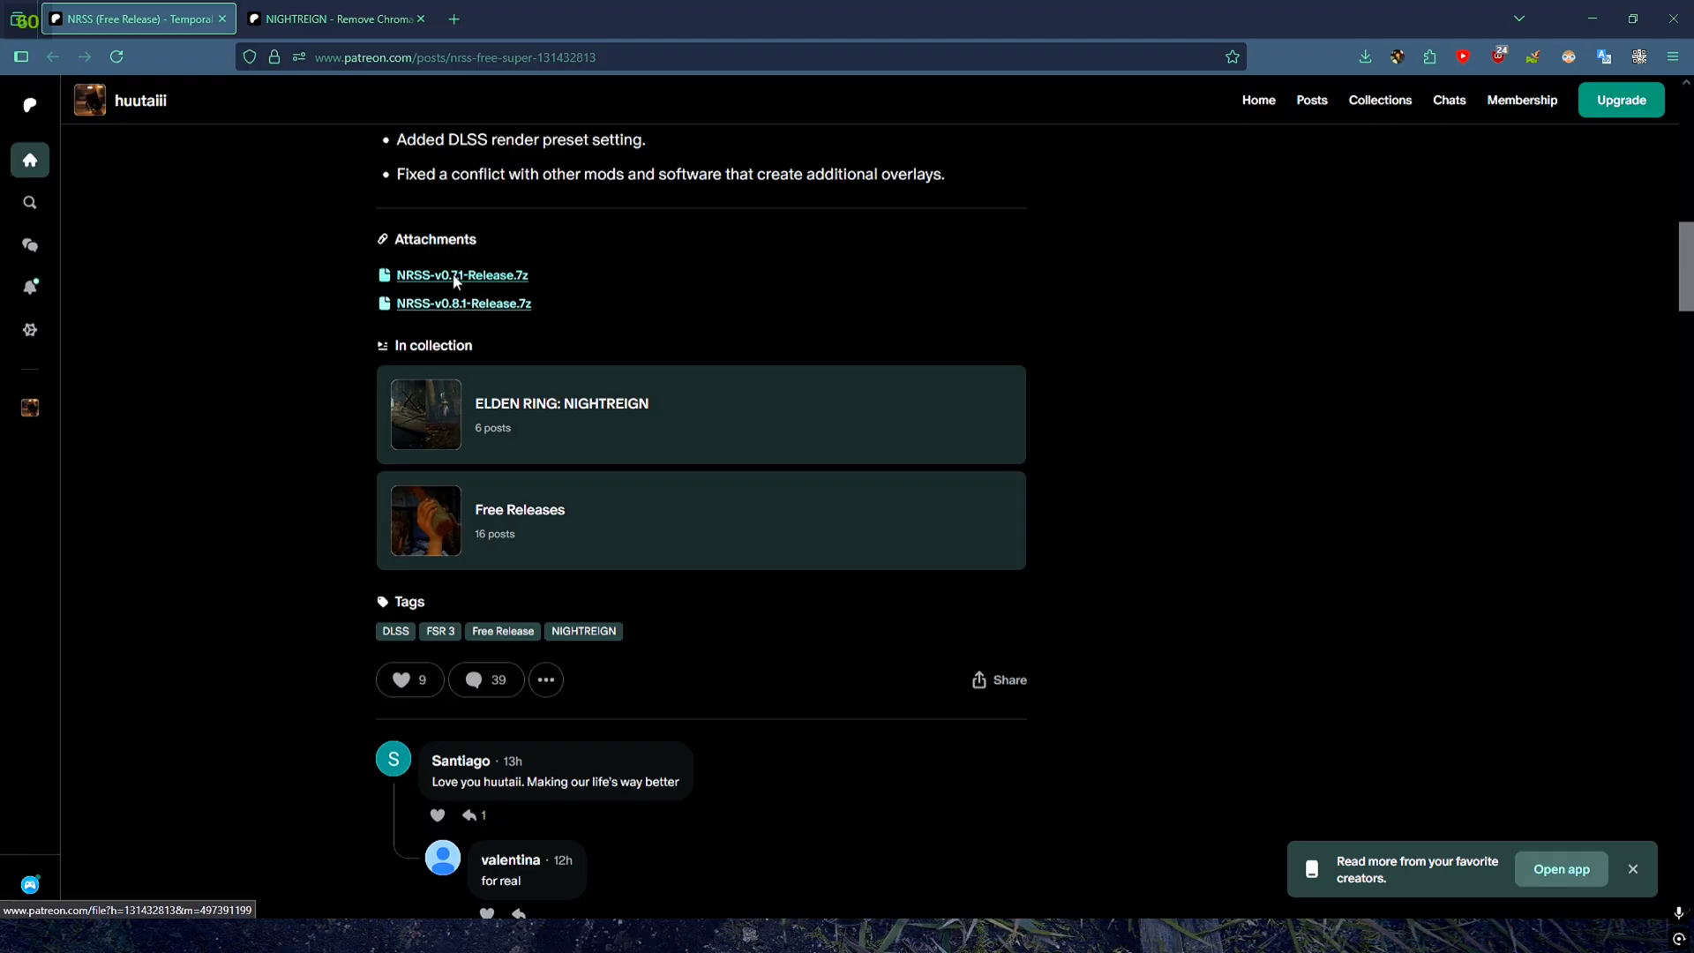
Step: Return to the desktop and move the NRSS-v0.7.1-Release.7z archive one row down, apart from the Nightreign FSR archive
left_click(1593, 25)
key("super")
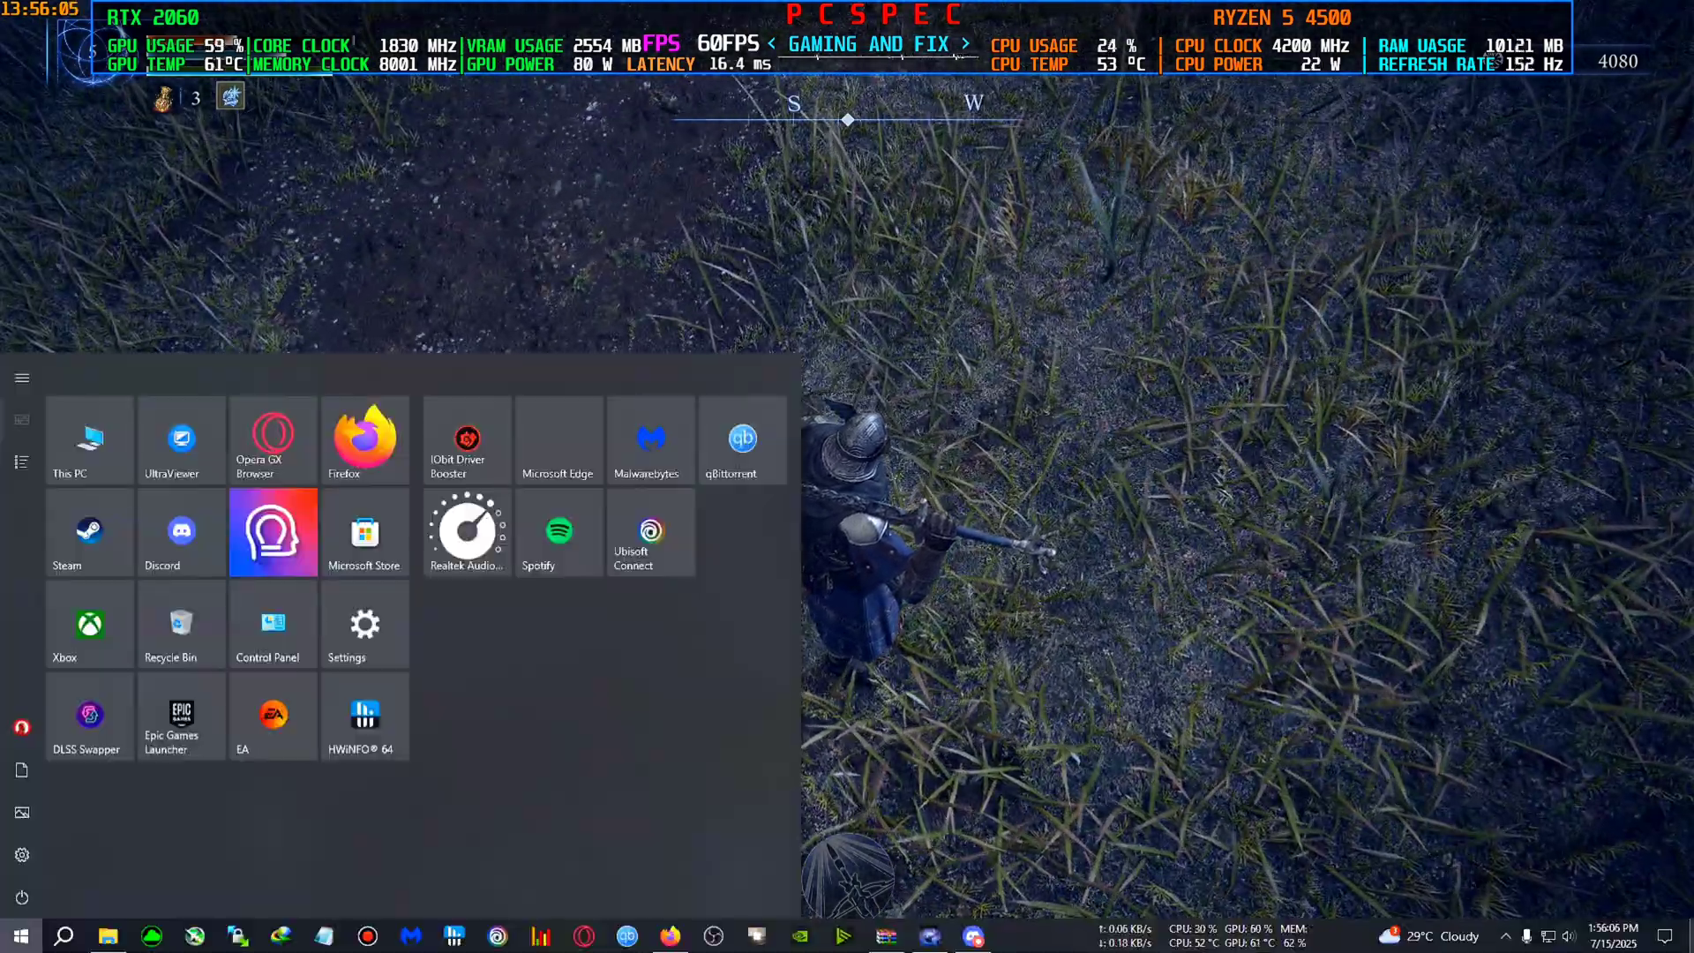
key("super")
key("super+d")
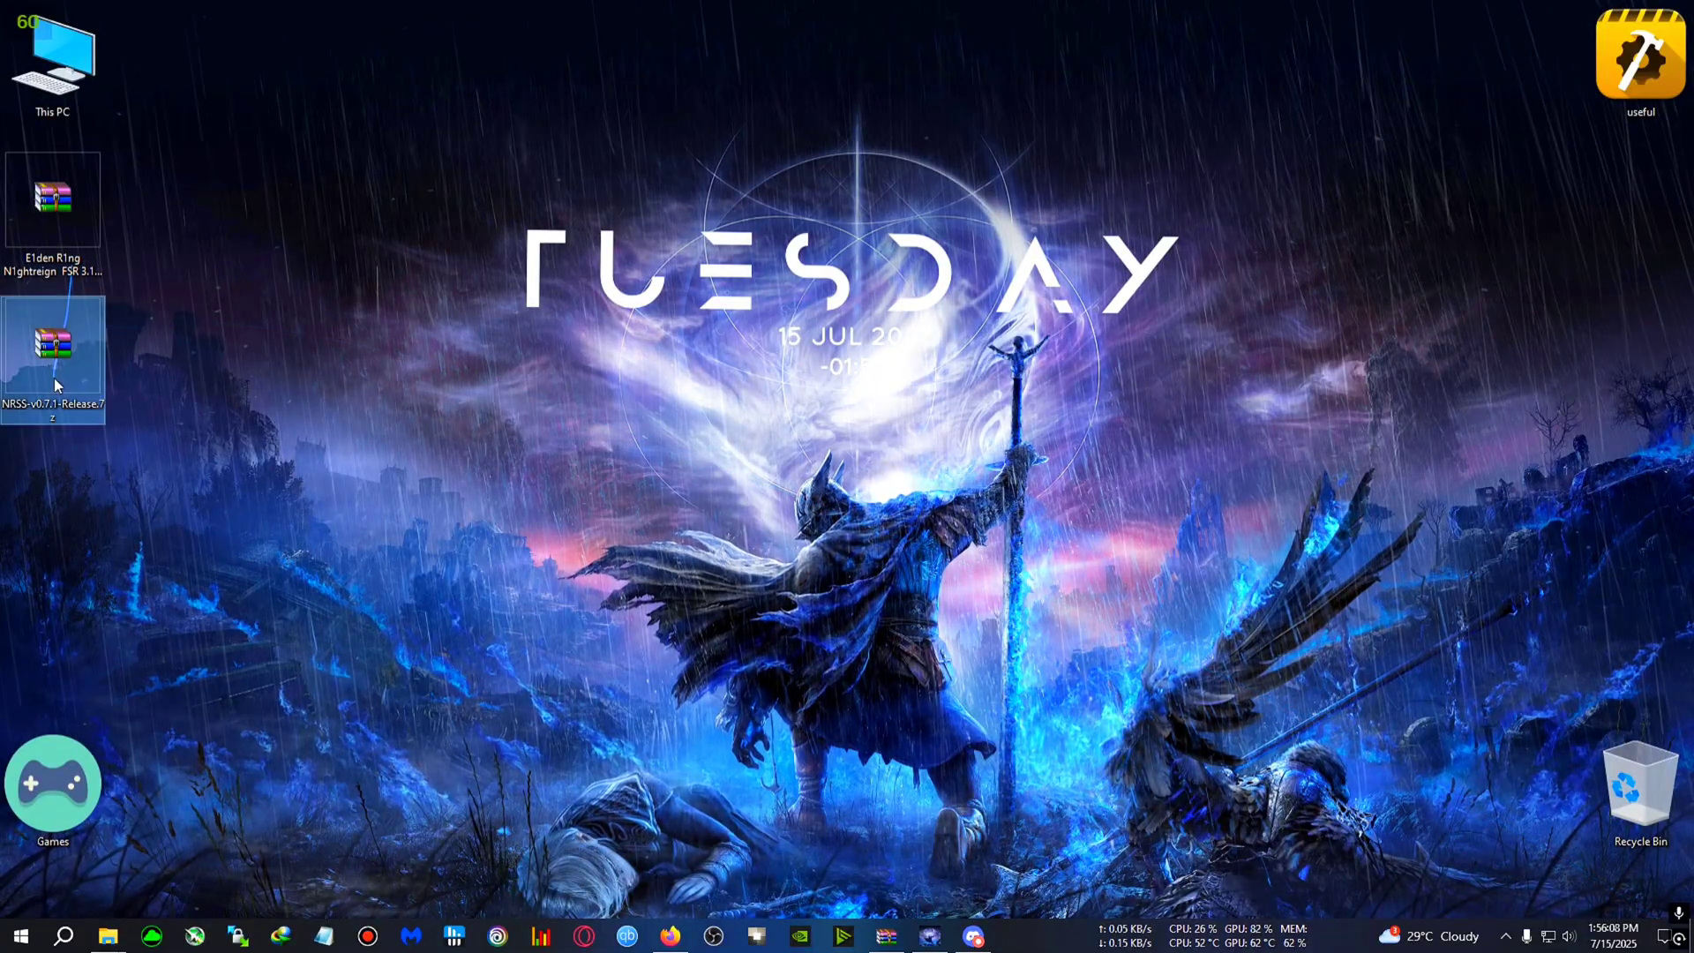
left_click(55, 378)
mouse_move(88, 214)
left_mouse_down()
mouse_move(325, 173)
mouse_move(242, 214)
mouse_move(446, 177)
mouse_move(450, 211)
mouse_move(66, 205)
left_mouse_up()
left_click_drag(62, 346, 44, 528)
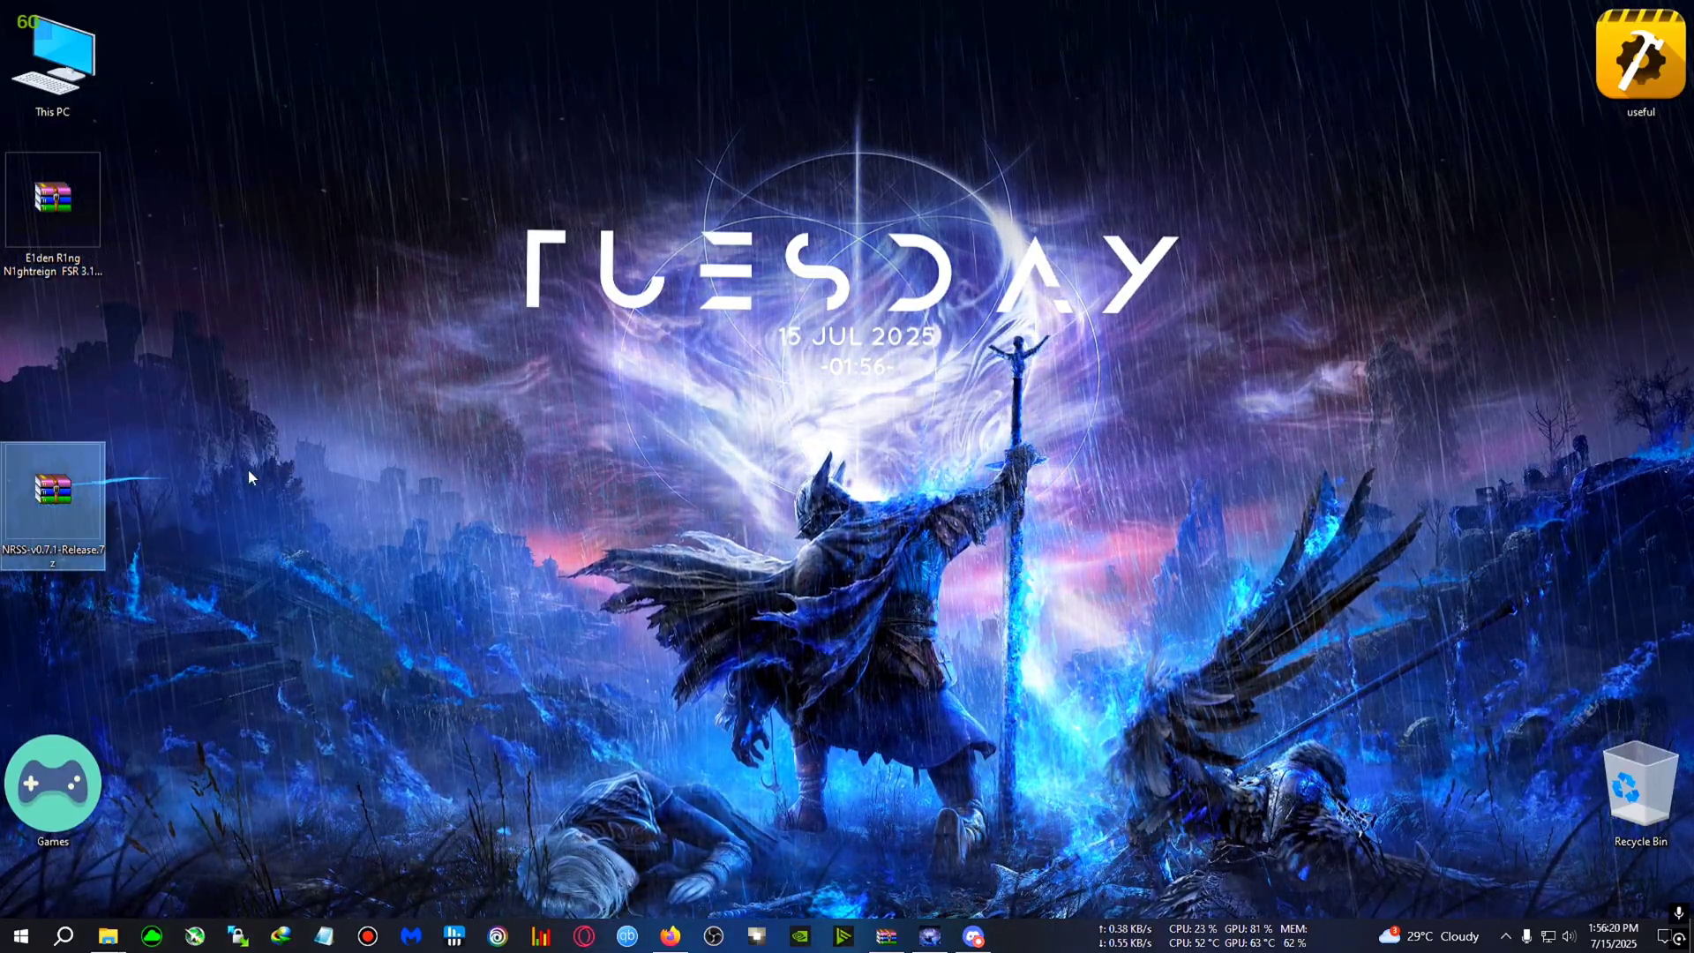
Step: Extract NRSS-v0.7.1-Release.7z into its own NRSS-v0.7.1-Release folder and bring the desktop back into view
right_click(69, 481)
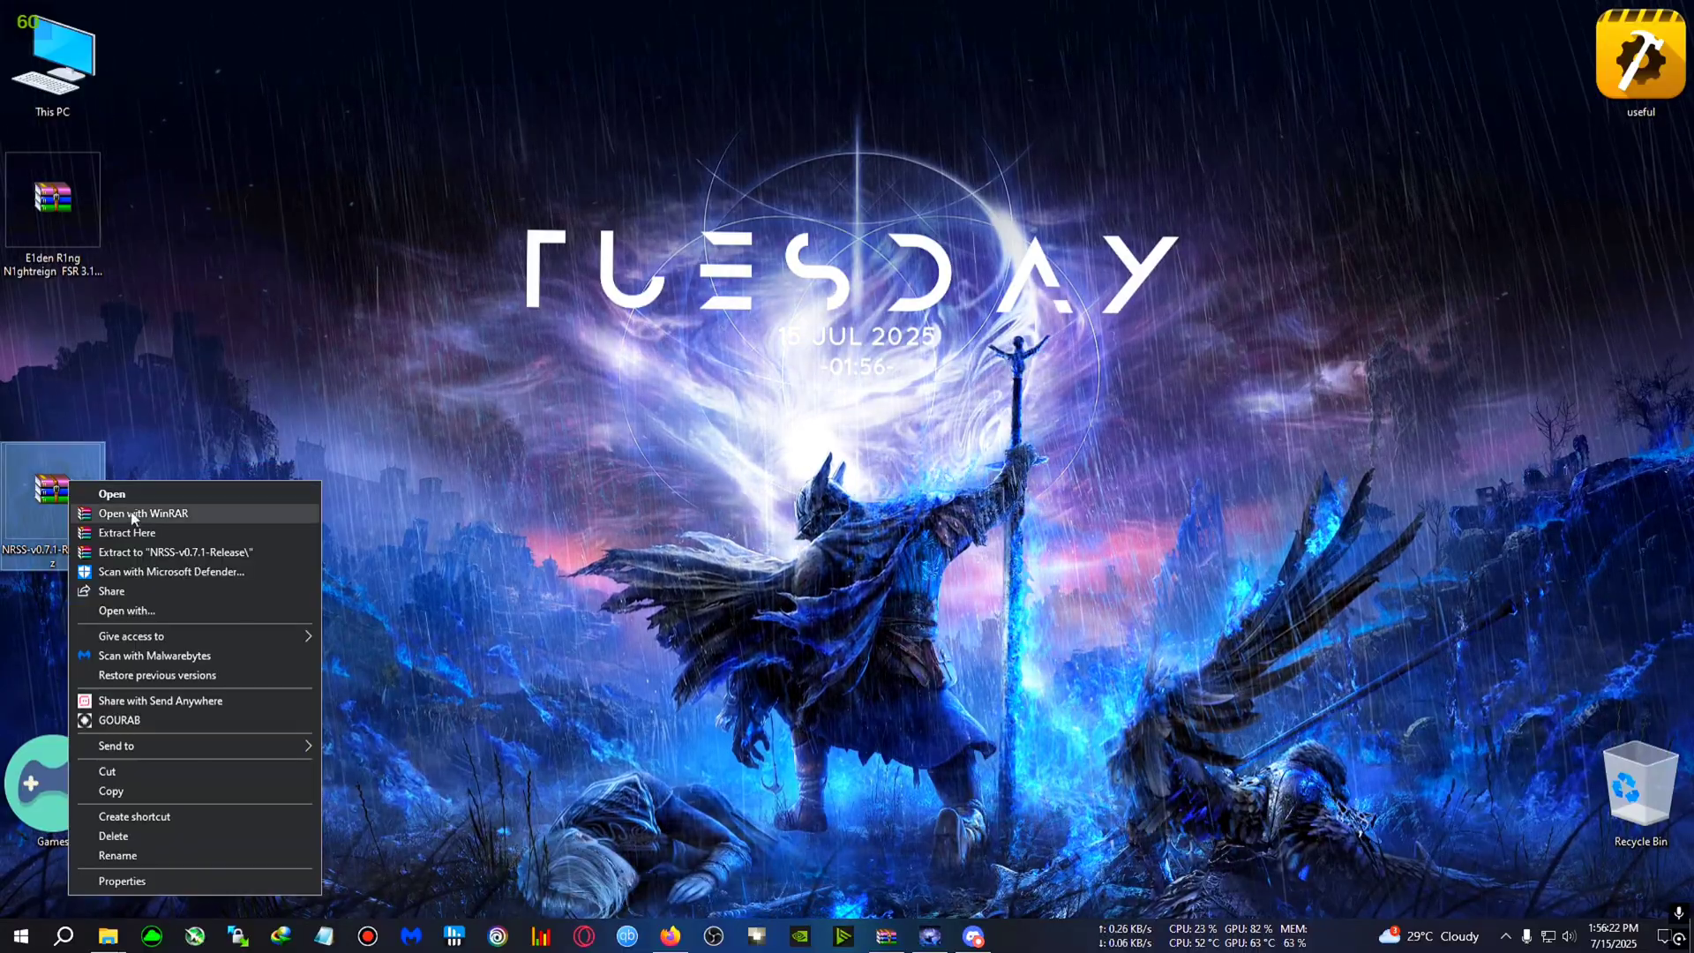
left_click(190, 436)
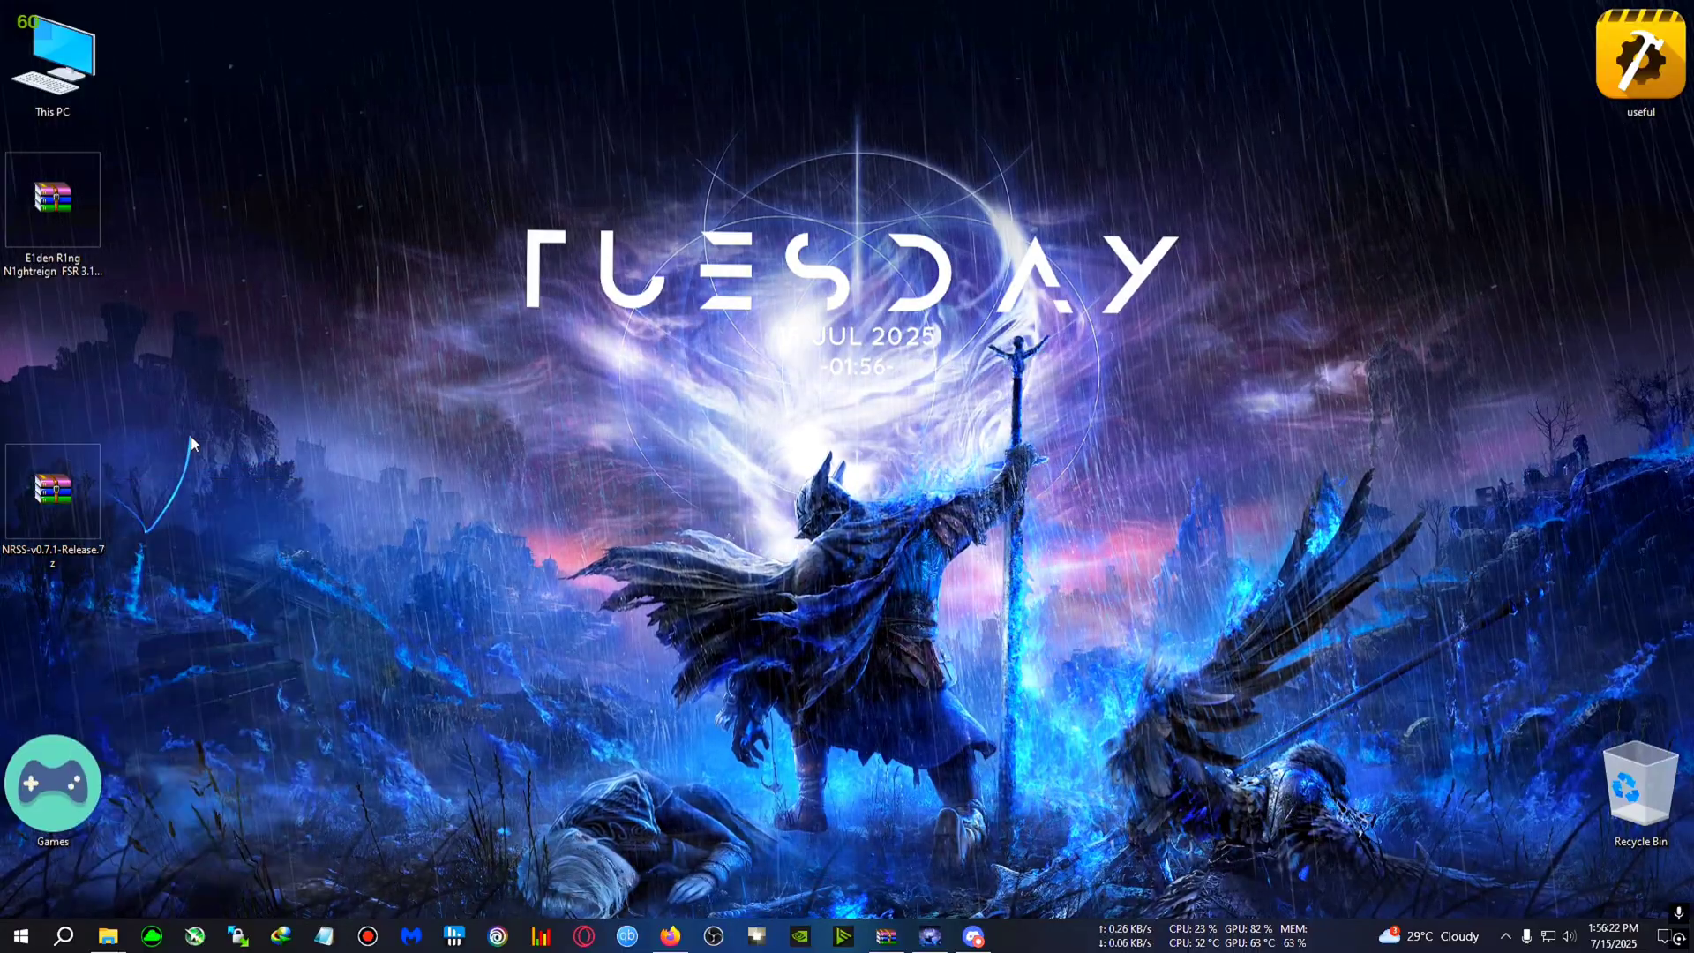
right_click(71, 480)
left_click(157, 563)
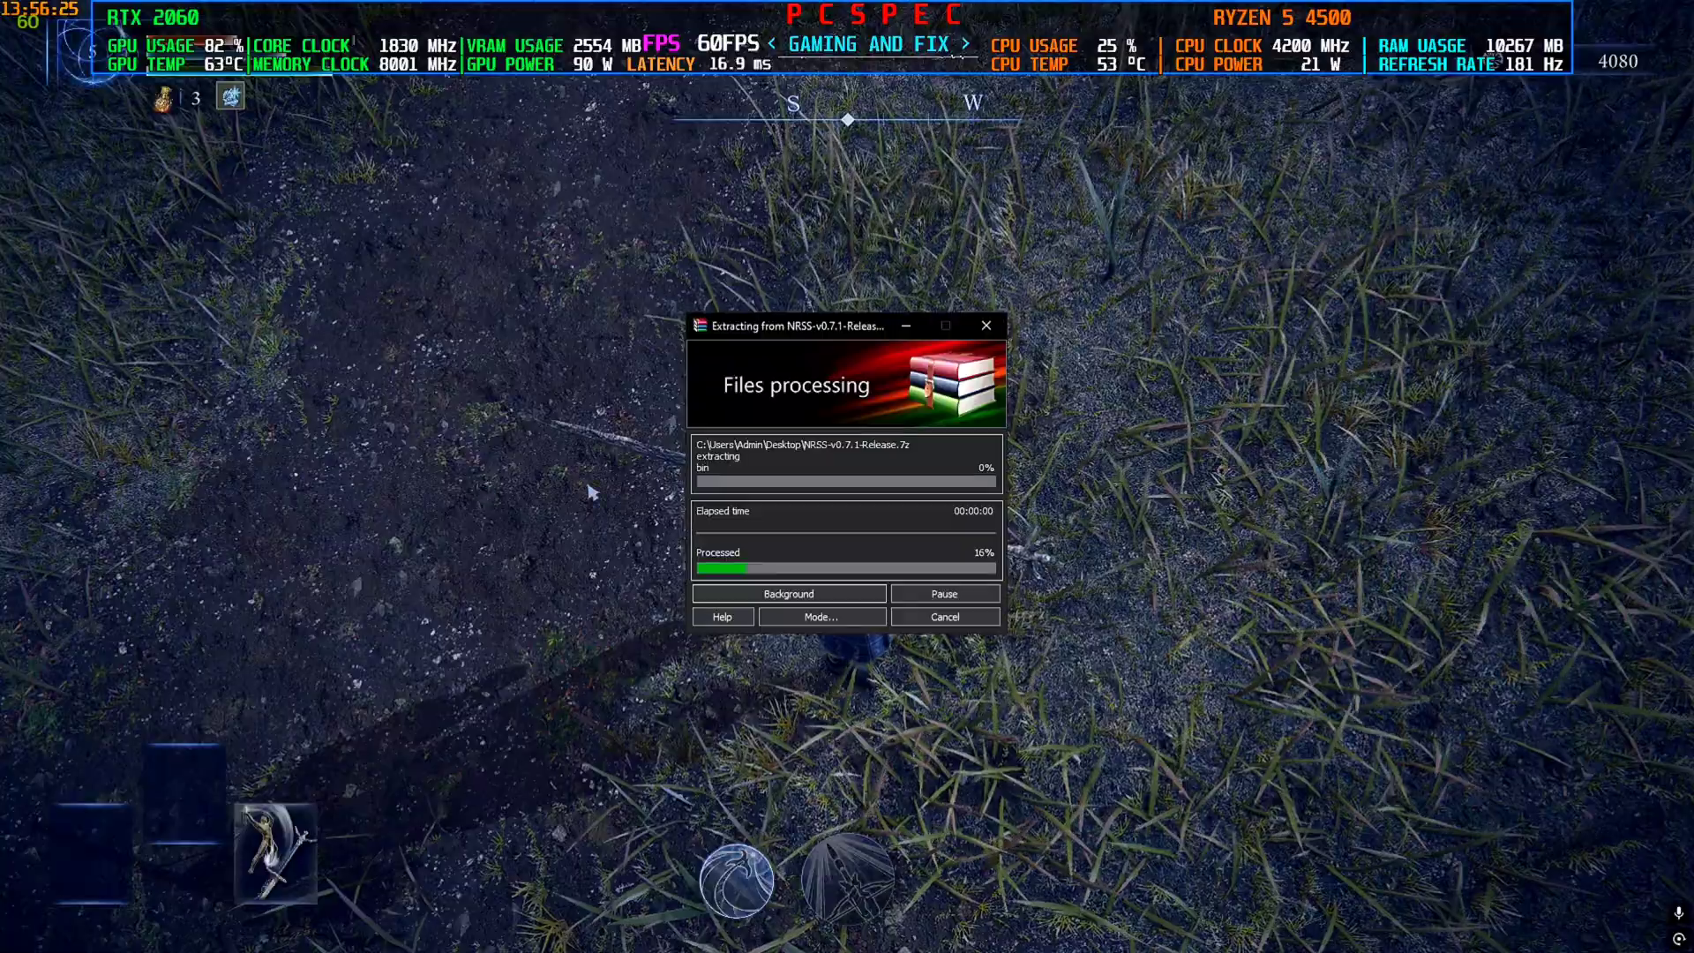
key("super")
key("Escape")
key("super+d")
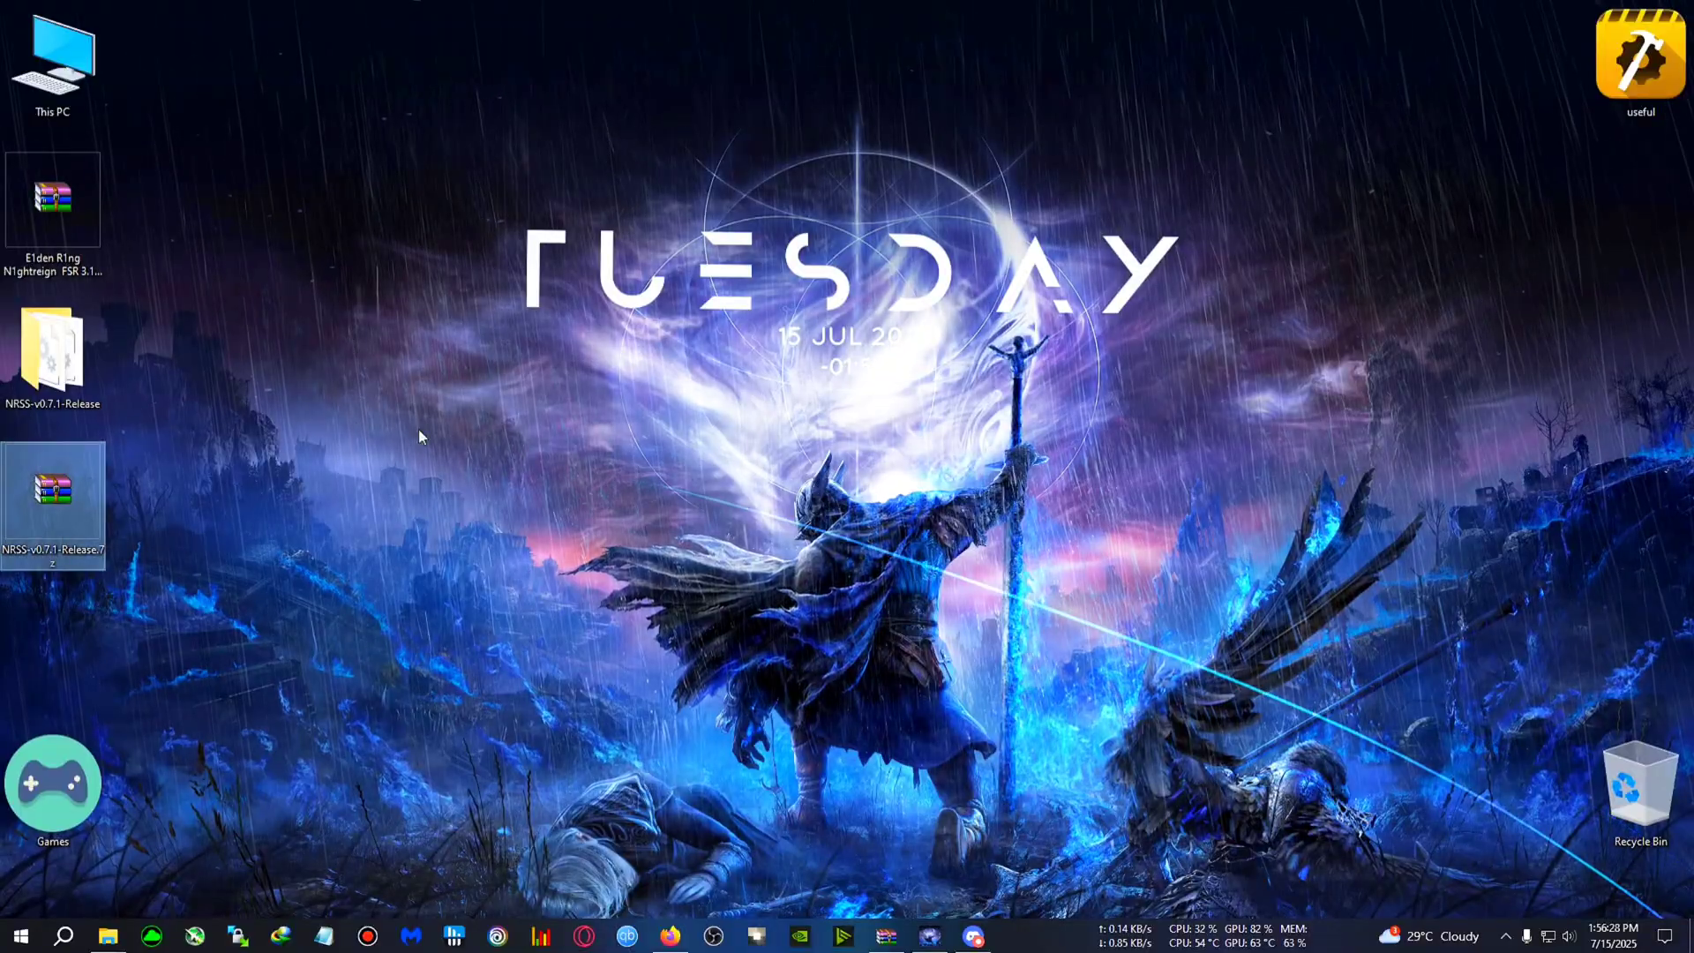
Step: Open the extracted NRSS-v0.7.1-Release folder and rename DXGI.dll to d3d12.dll
left_click(53, 353)
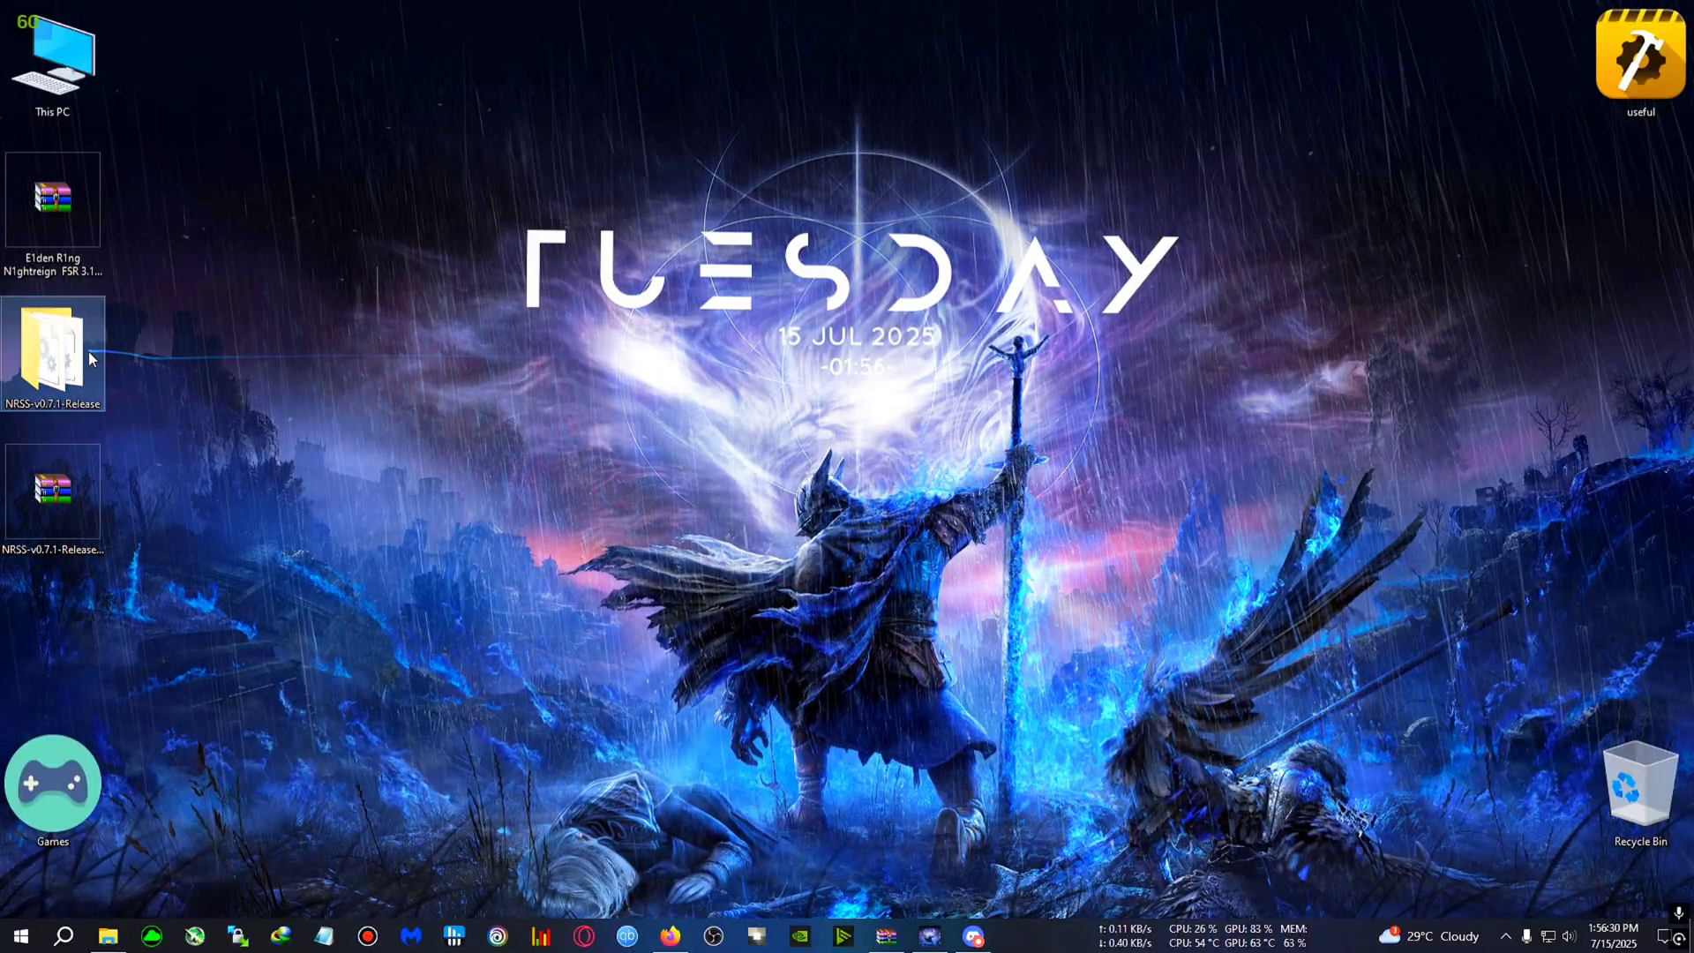
double_click(88, 352)
left_click(433, 375)
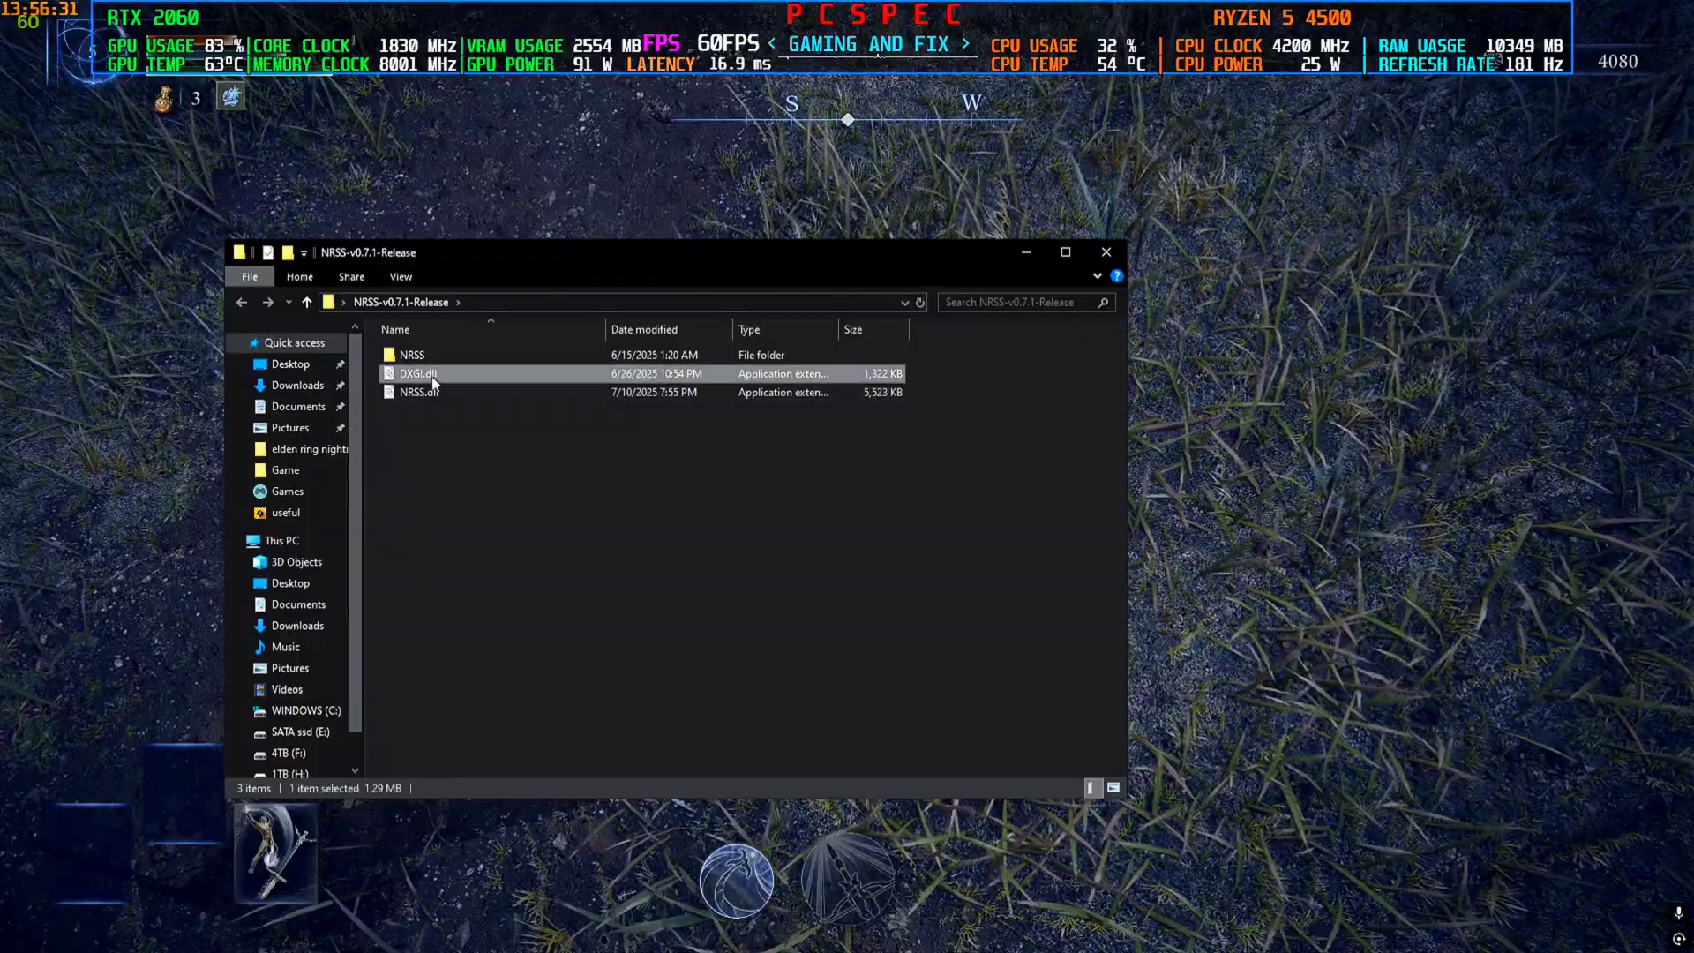
key("F2")
type("d3")
type("d12")
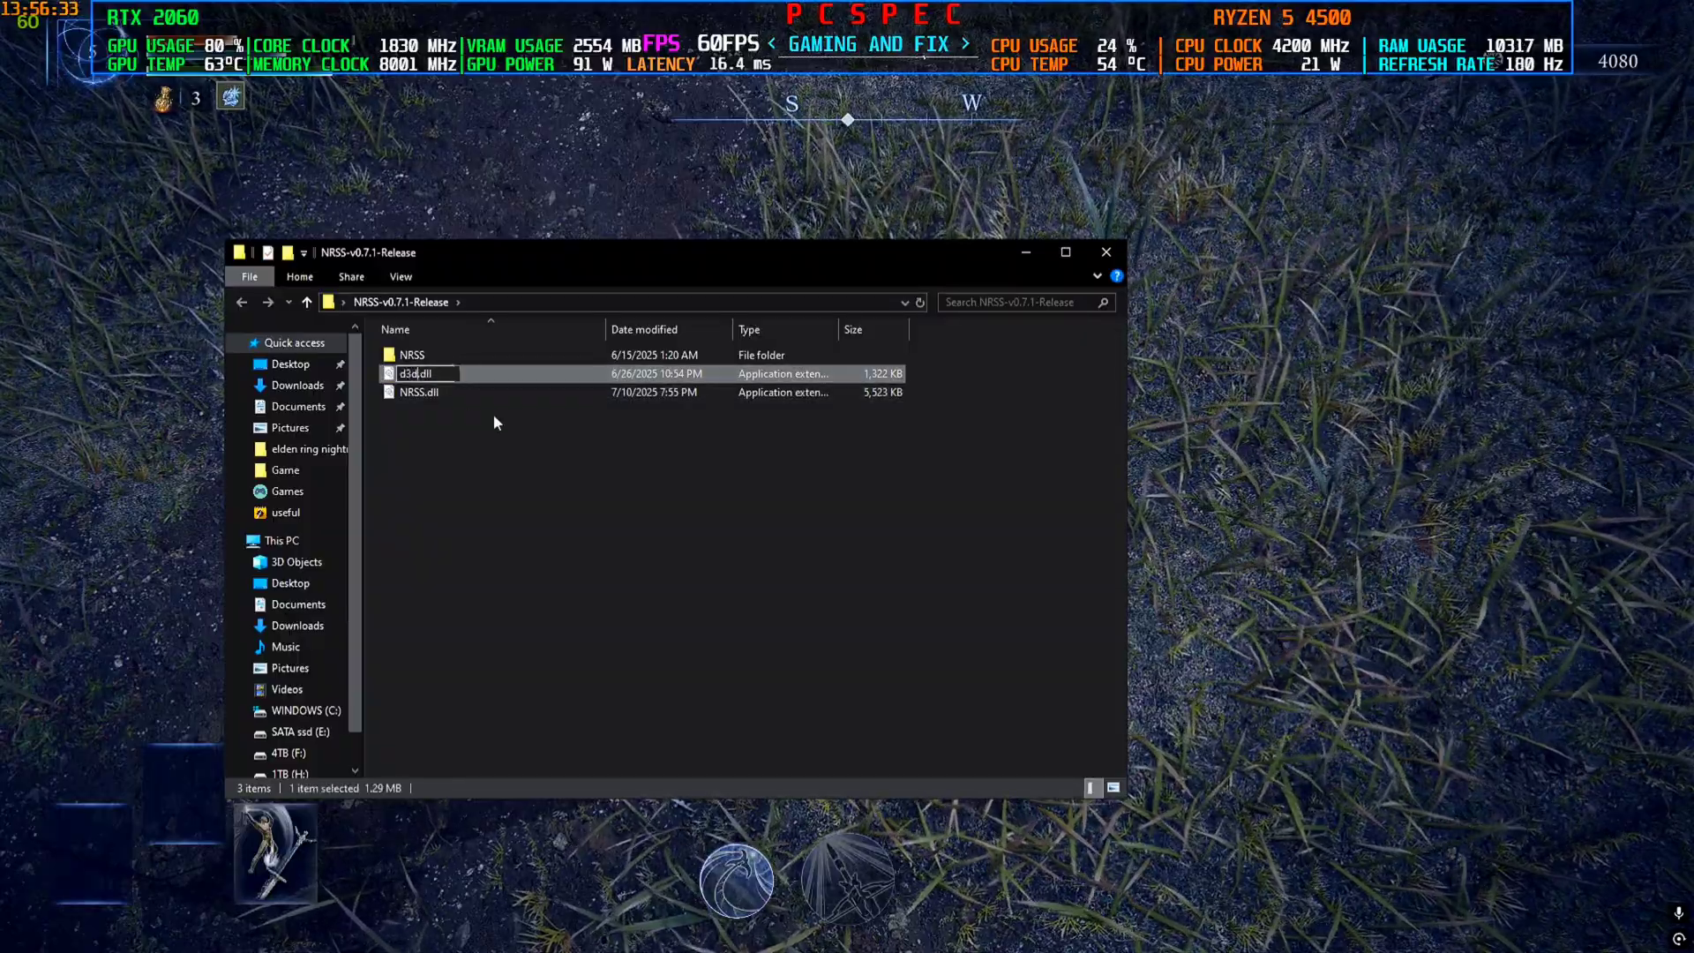
Step: Select the NRSS folder, d3d12.dll and NRSS.dll together, and close the folder window
left_click_drag(564, 447, 426, 363)
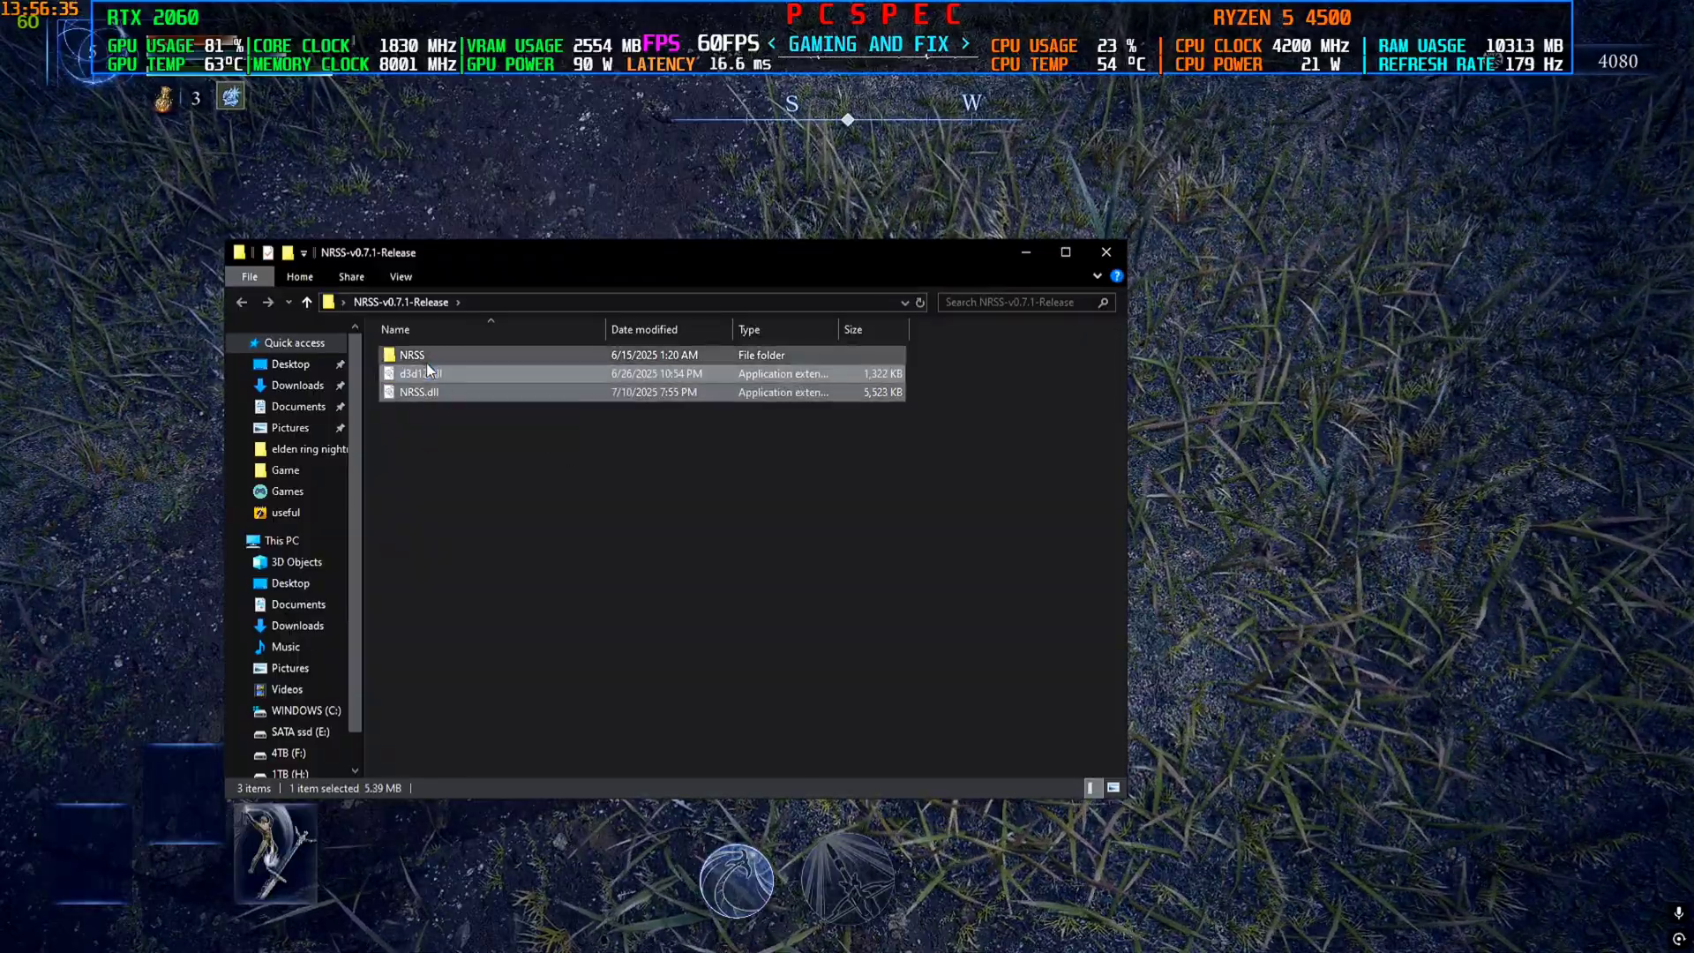
left_click_drag(720, 473, 556, 361)
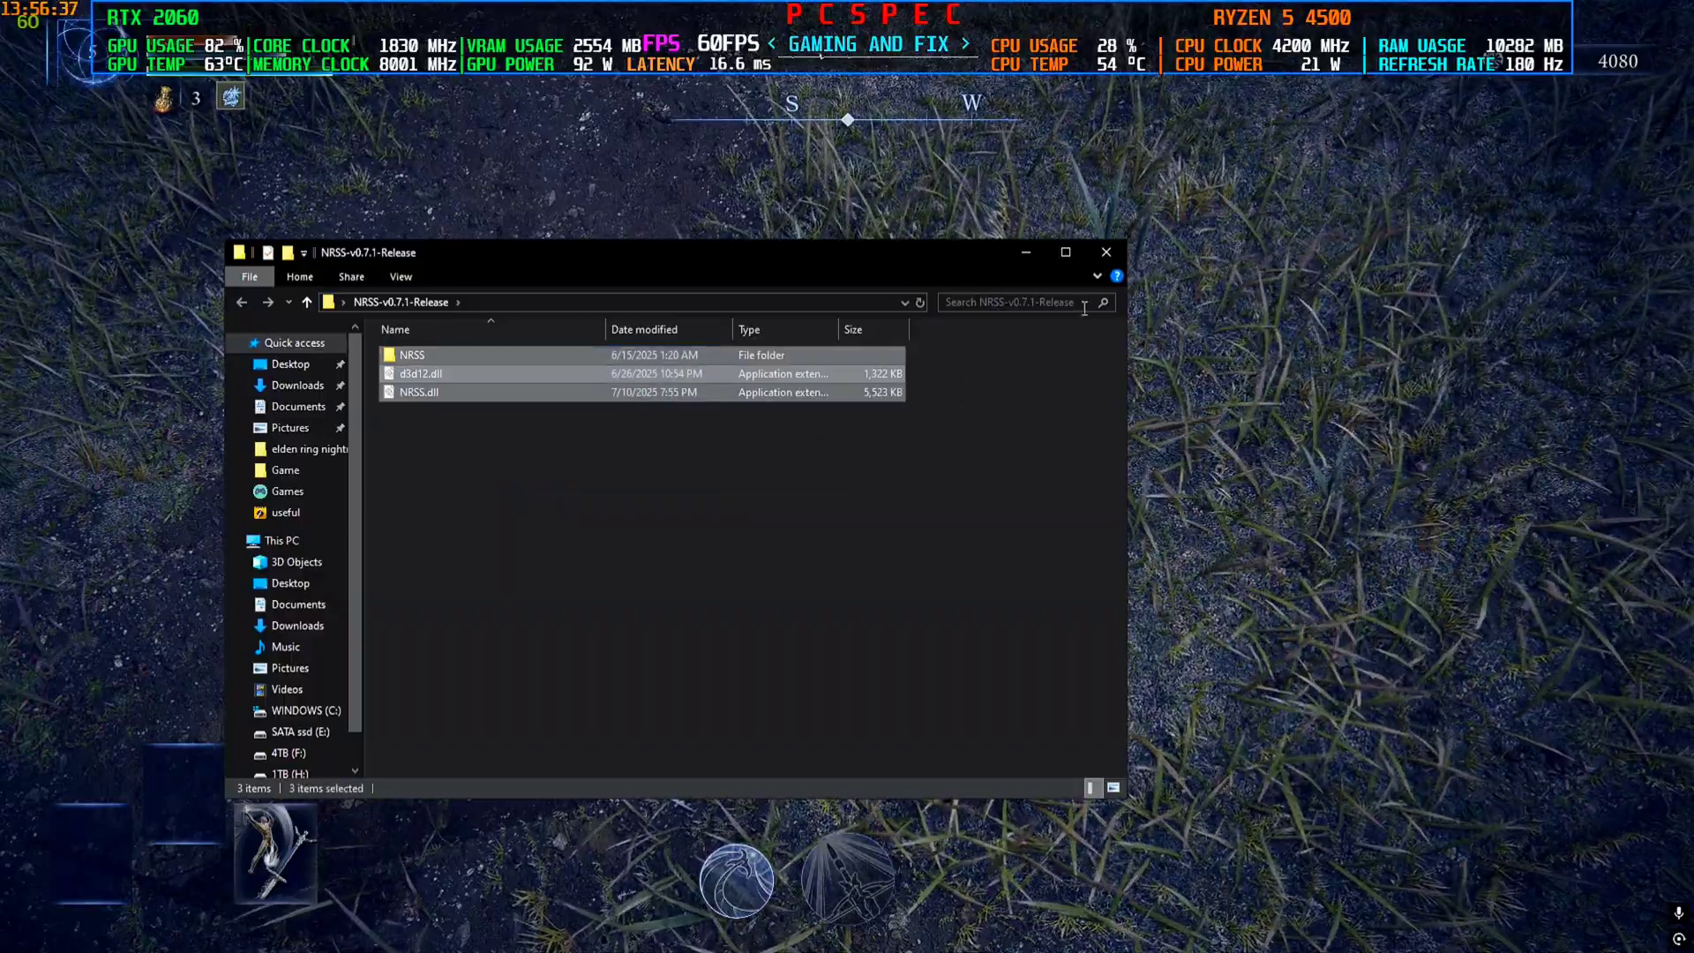
left_click(1115, 256)
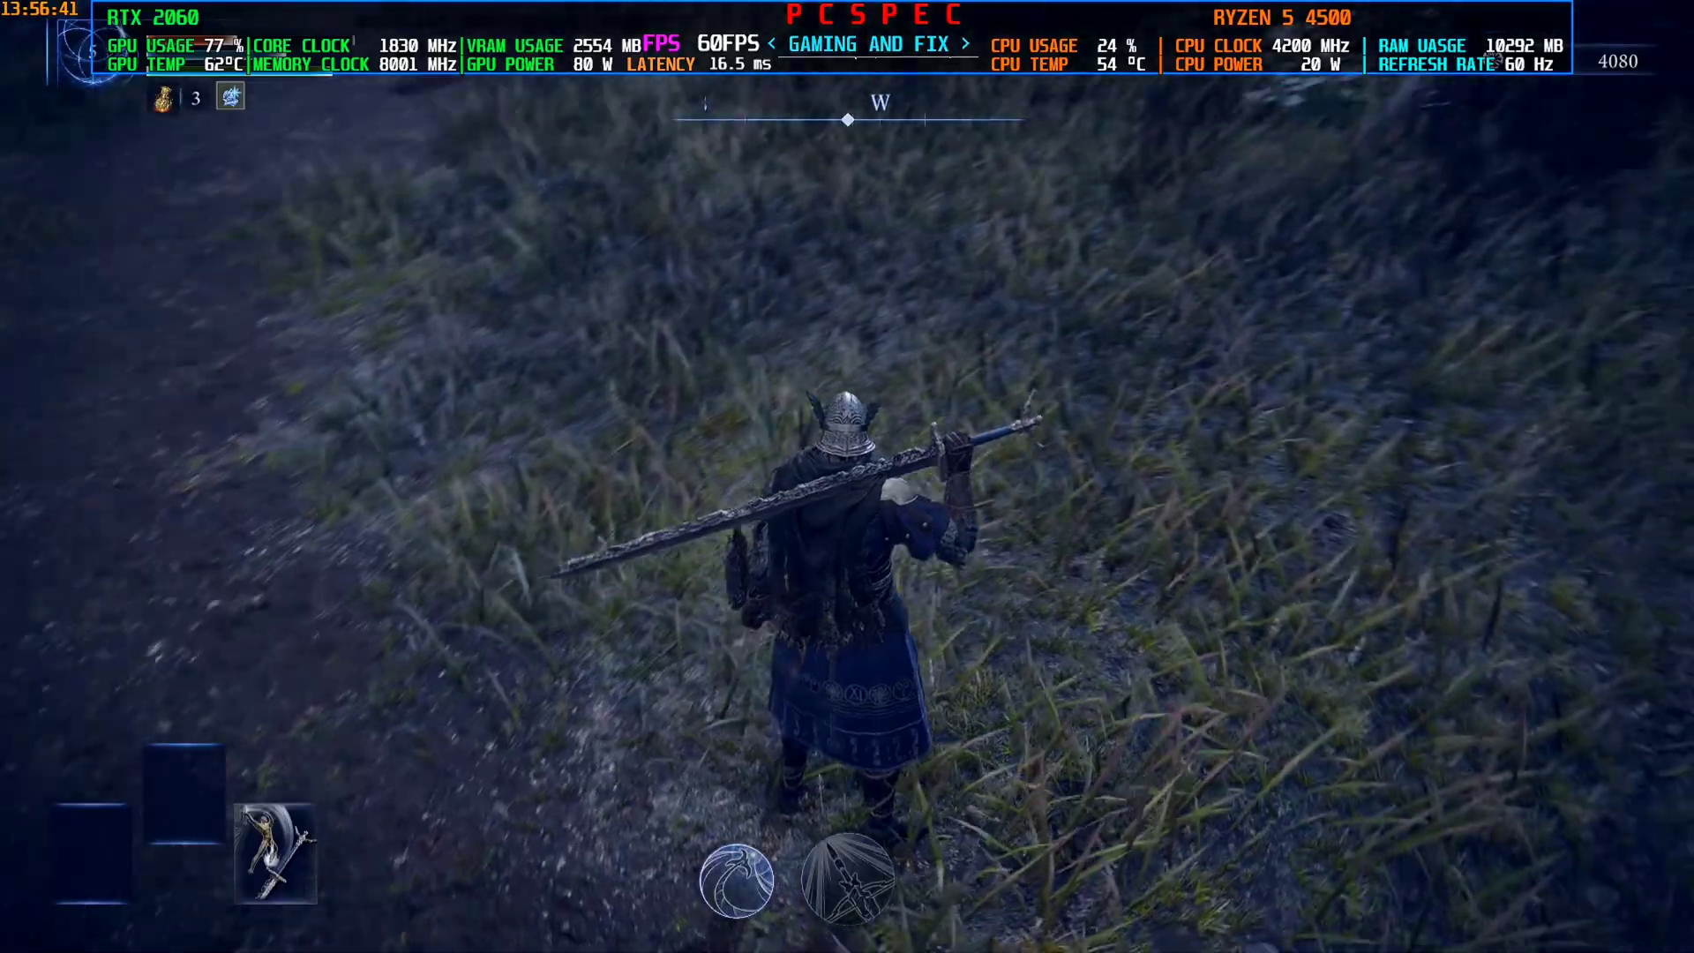
key("w")
key("space")
key("w")
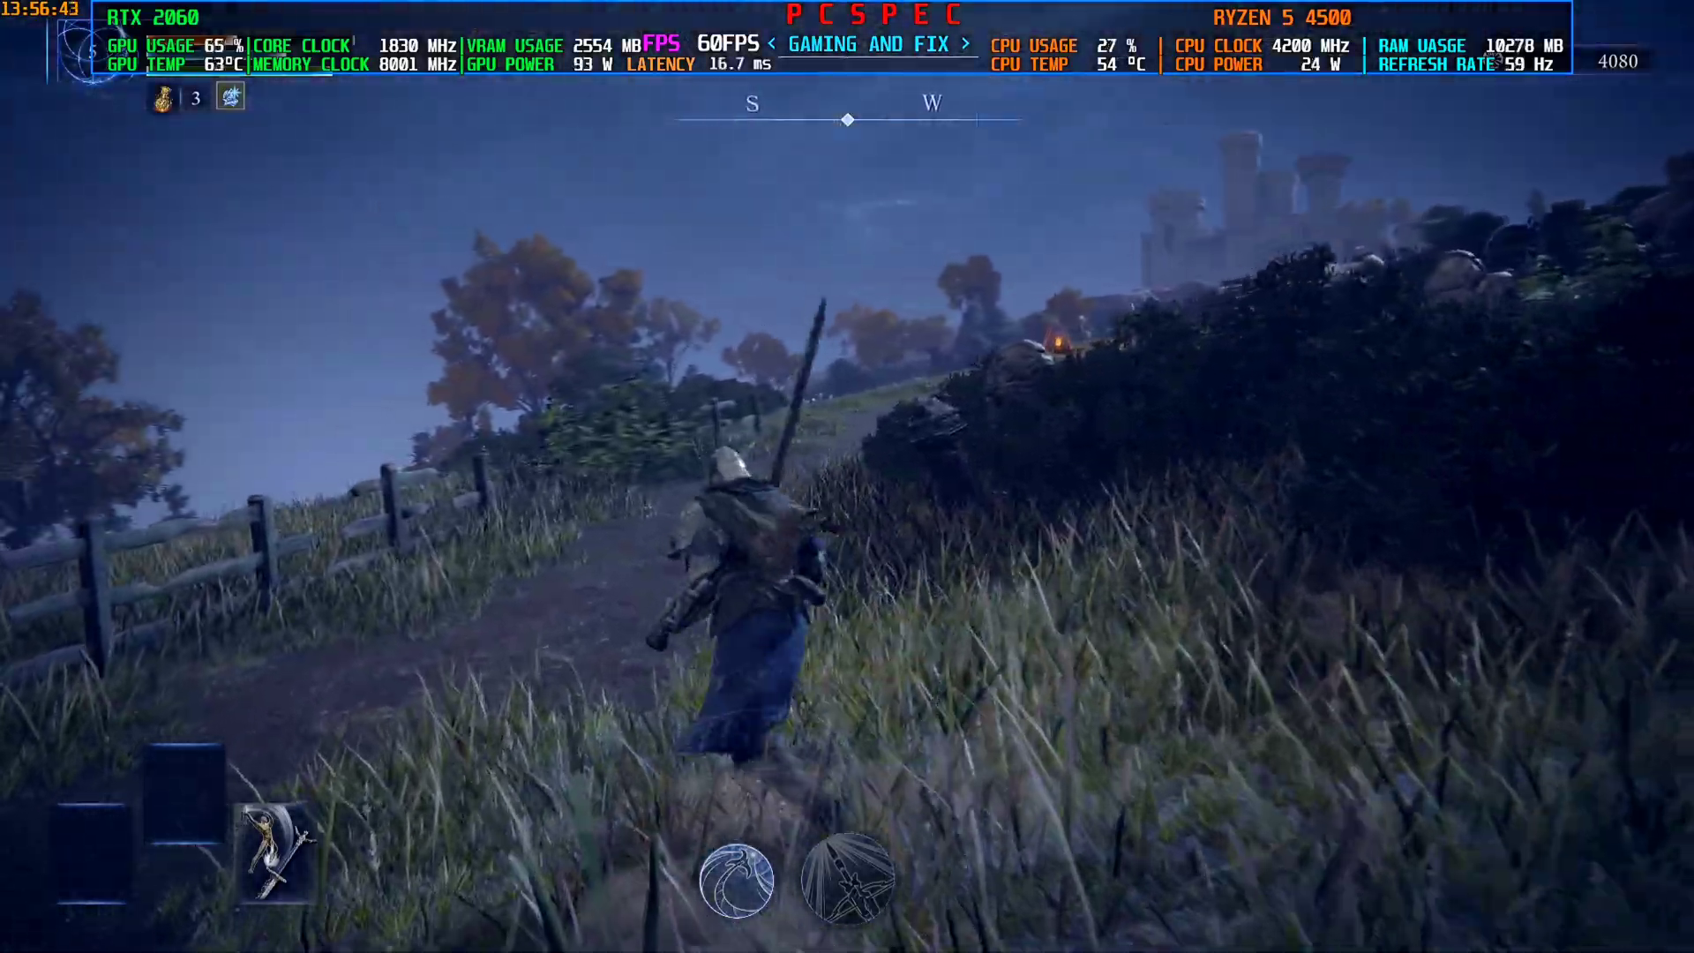
key("w")
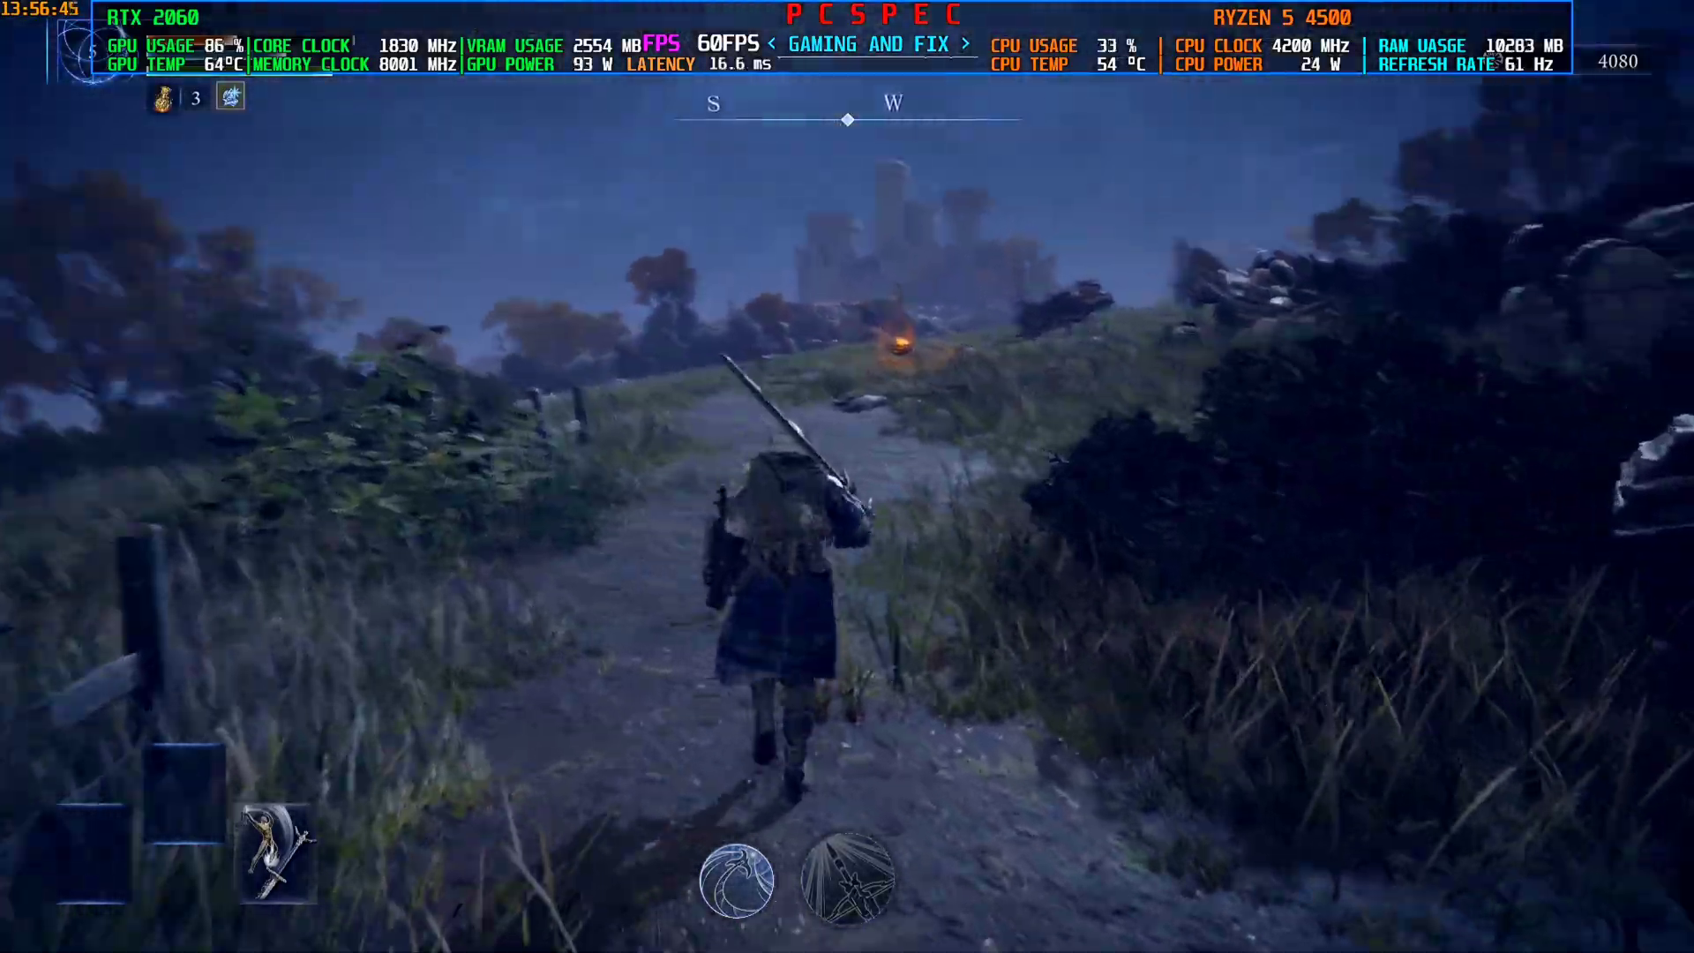
key("w")
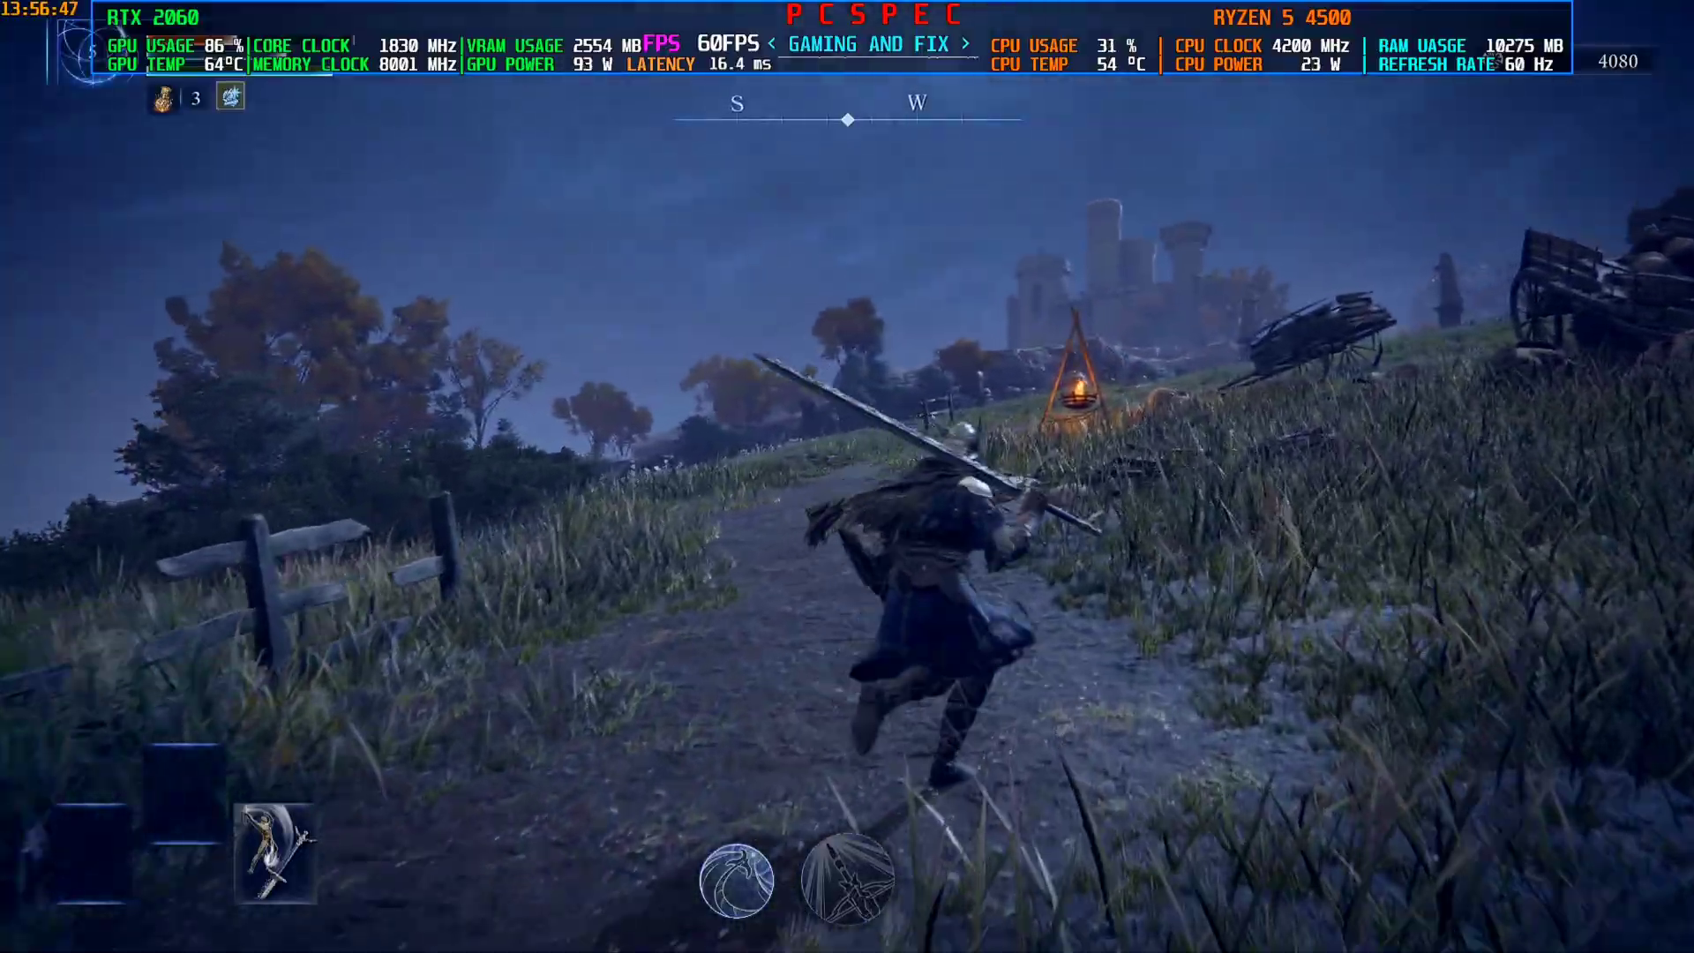
key("w")
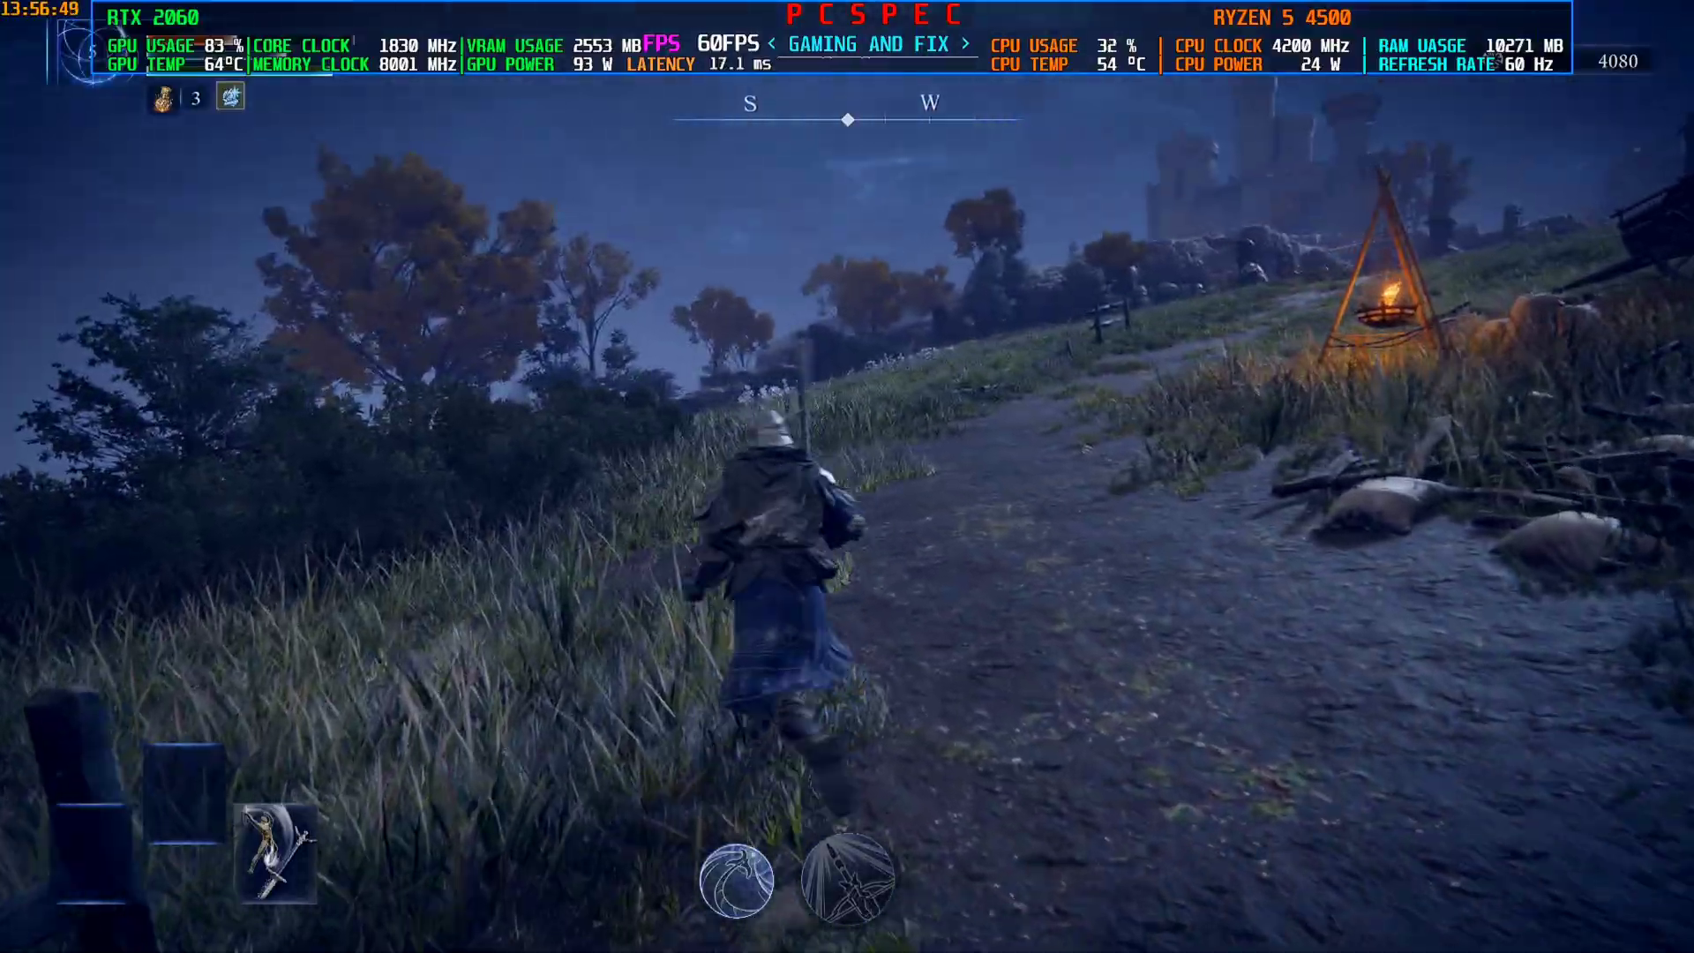
key("w")
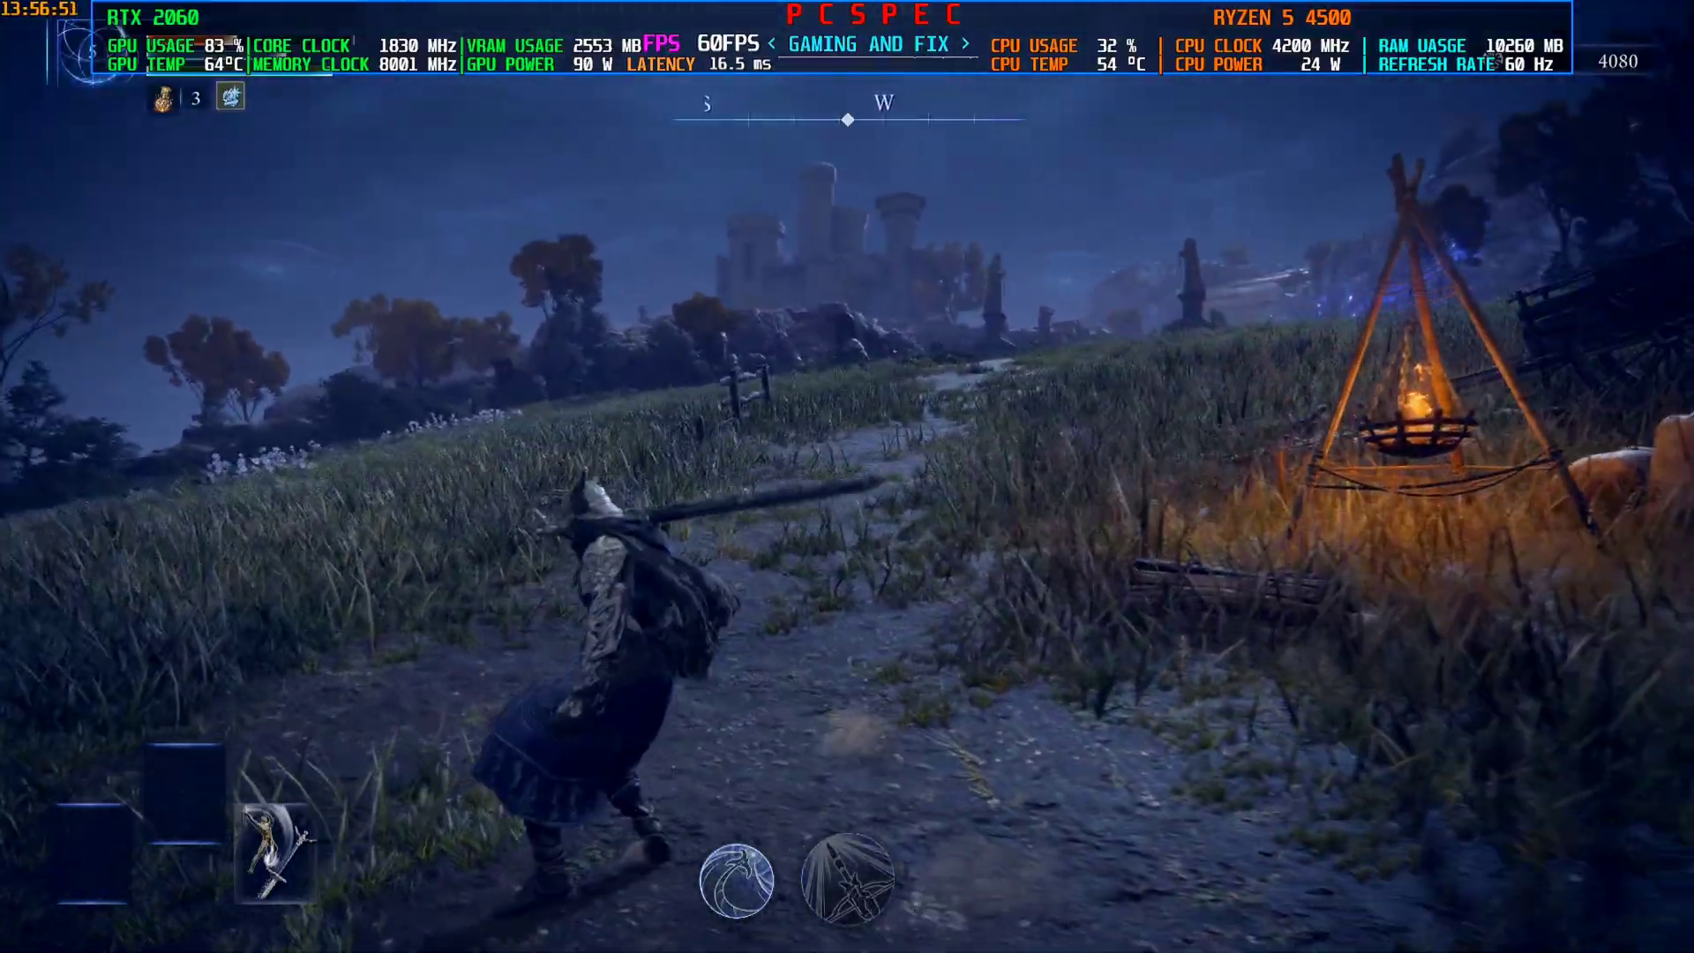
Step: Check the antialiasing quality in the game's advanced graphics settings and leave the settings
key("Escape")
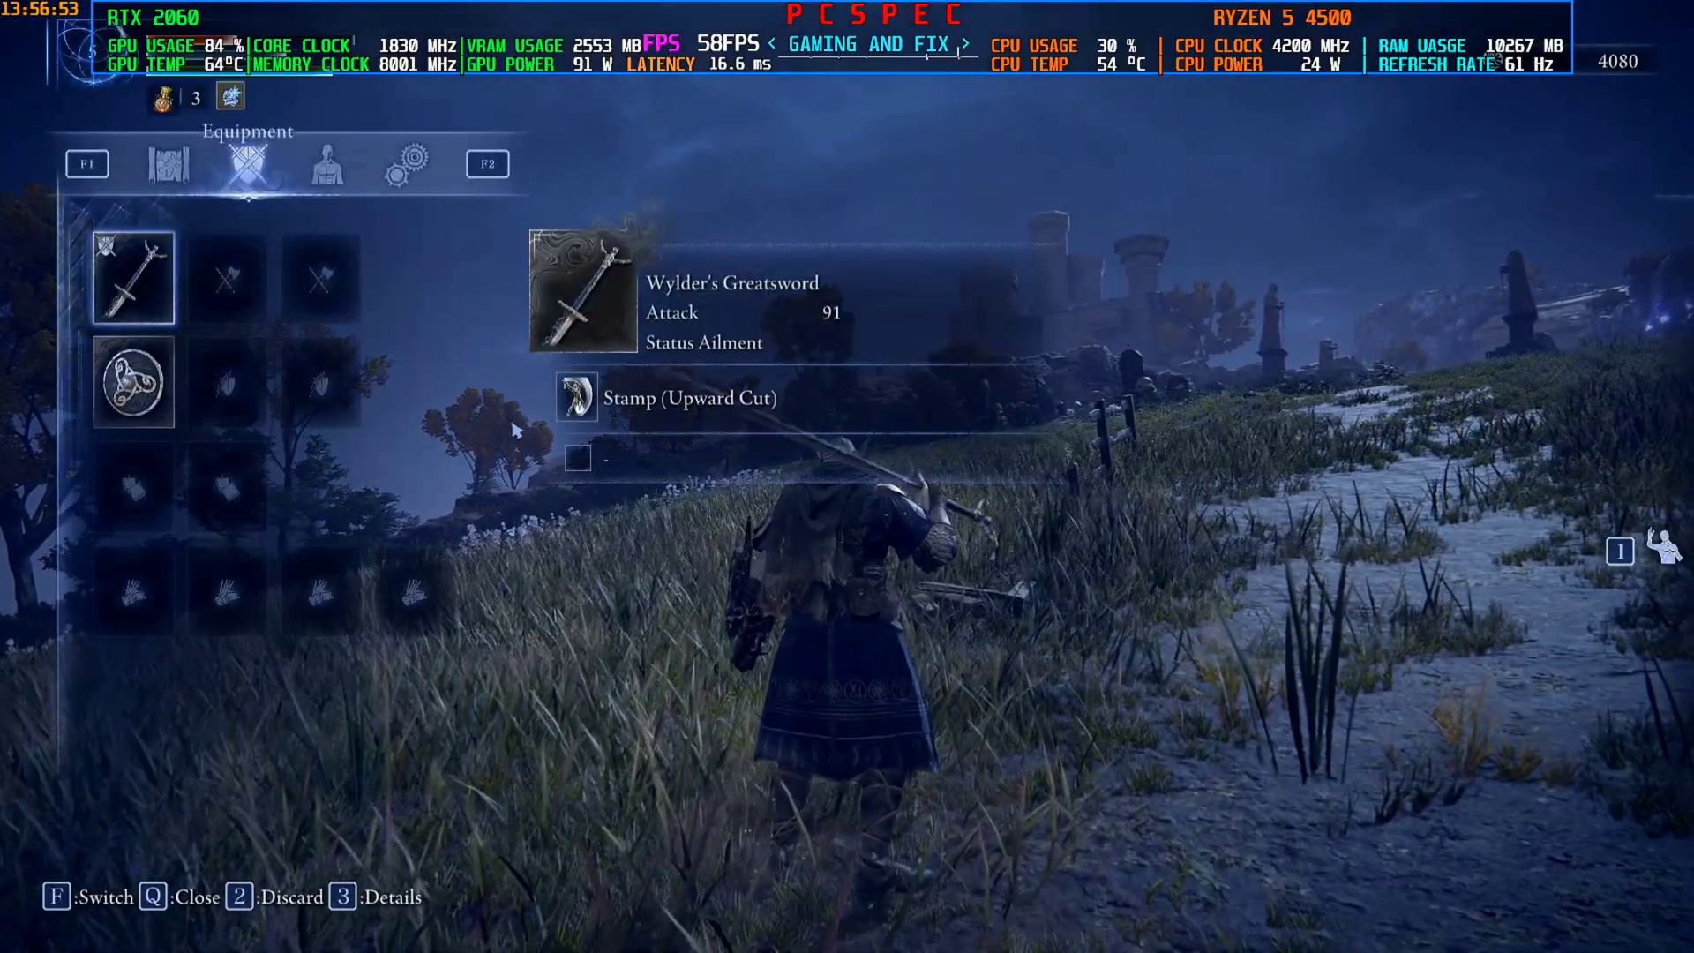
left_click(406, 163)
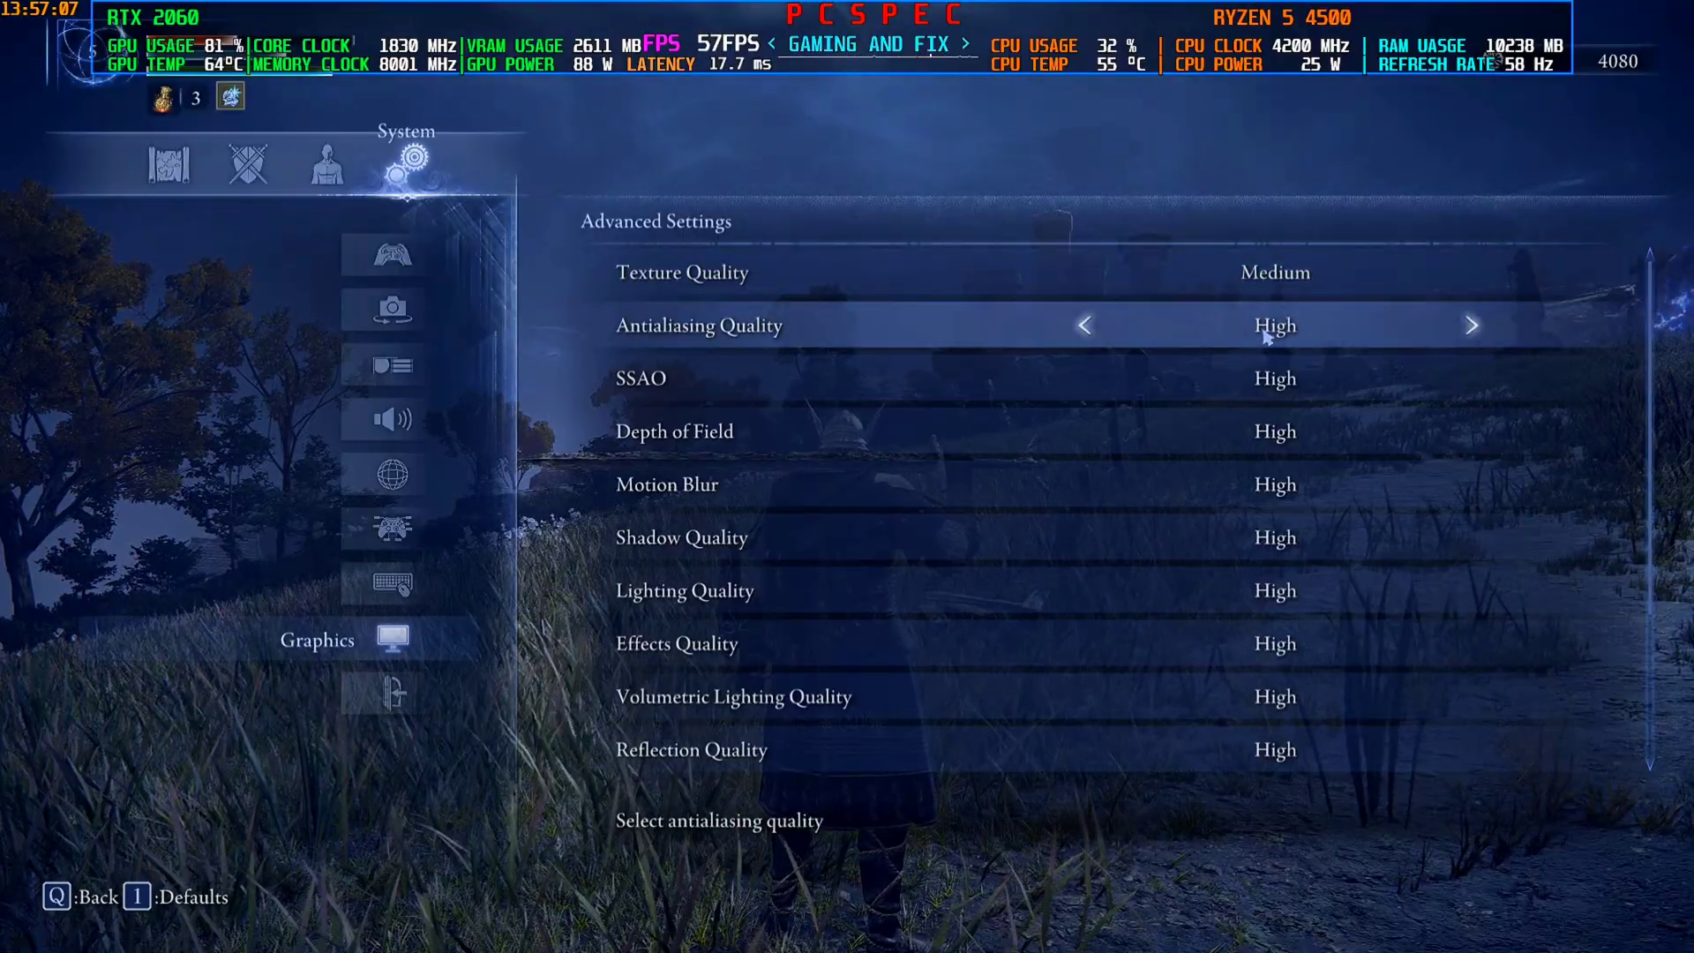
key("Escape")
key("Escape")
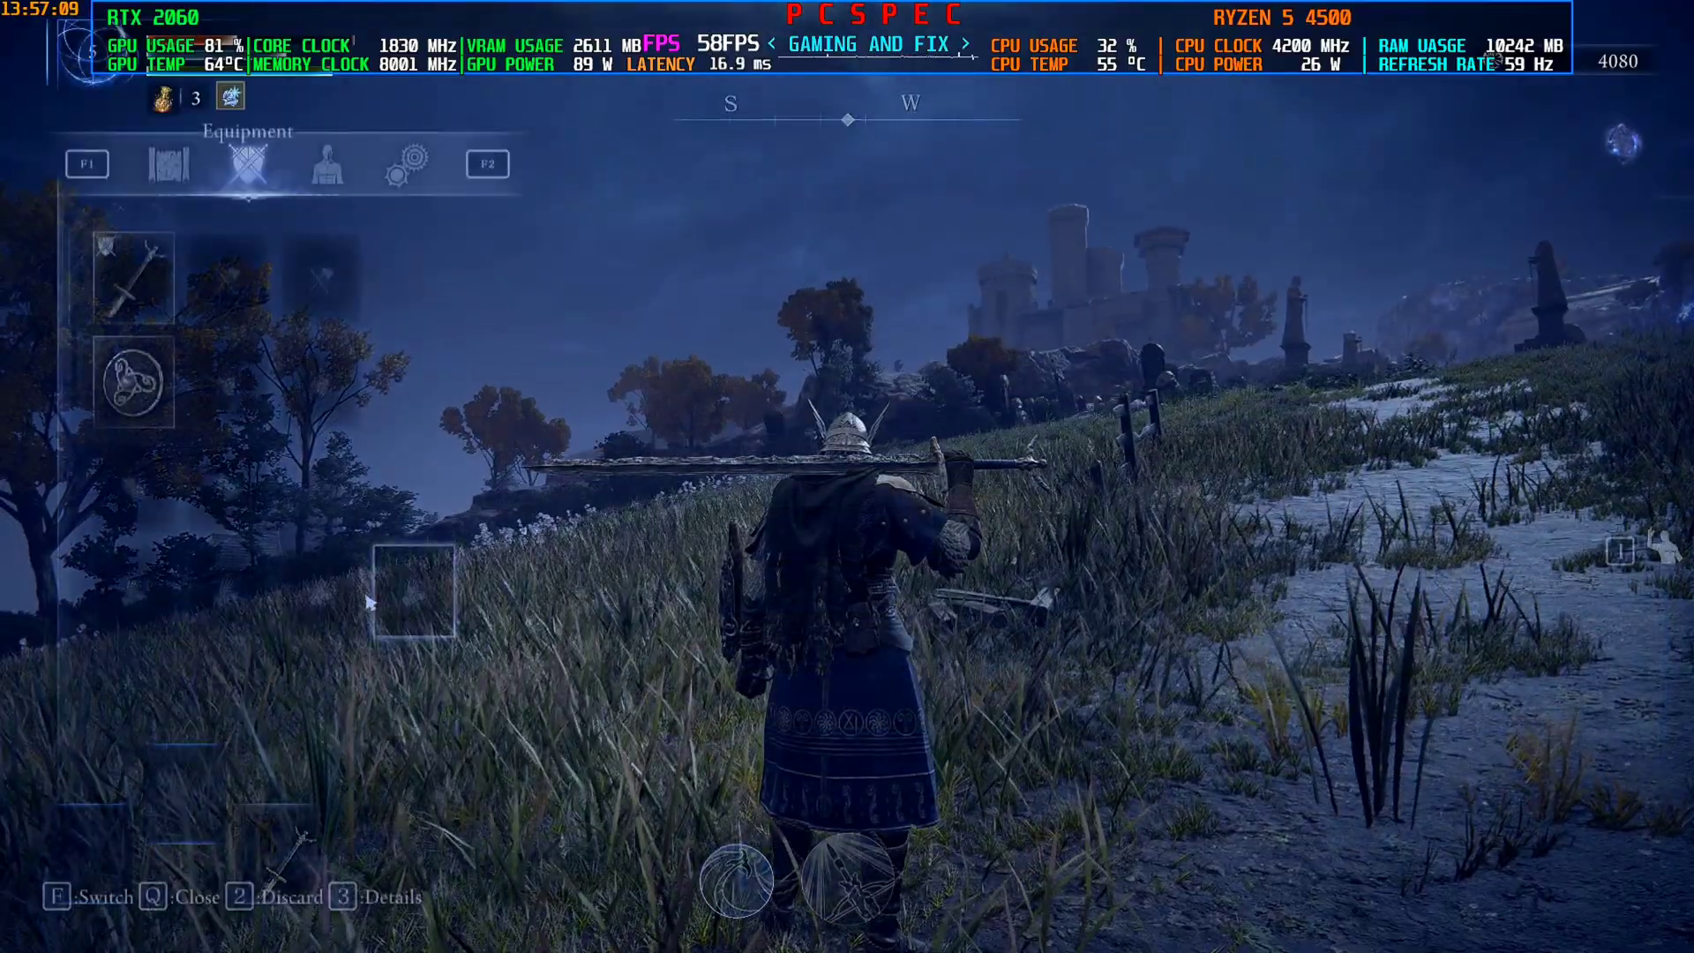
Step: Check the brightness adjustment in the game's display settings and leave the menu
left_click(406, 166)
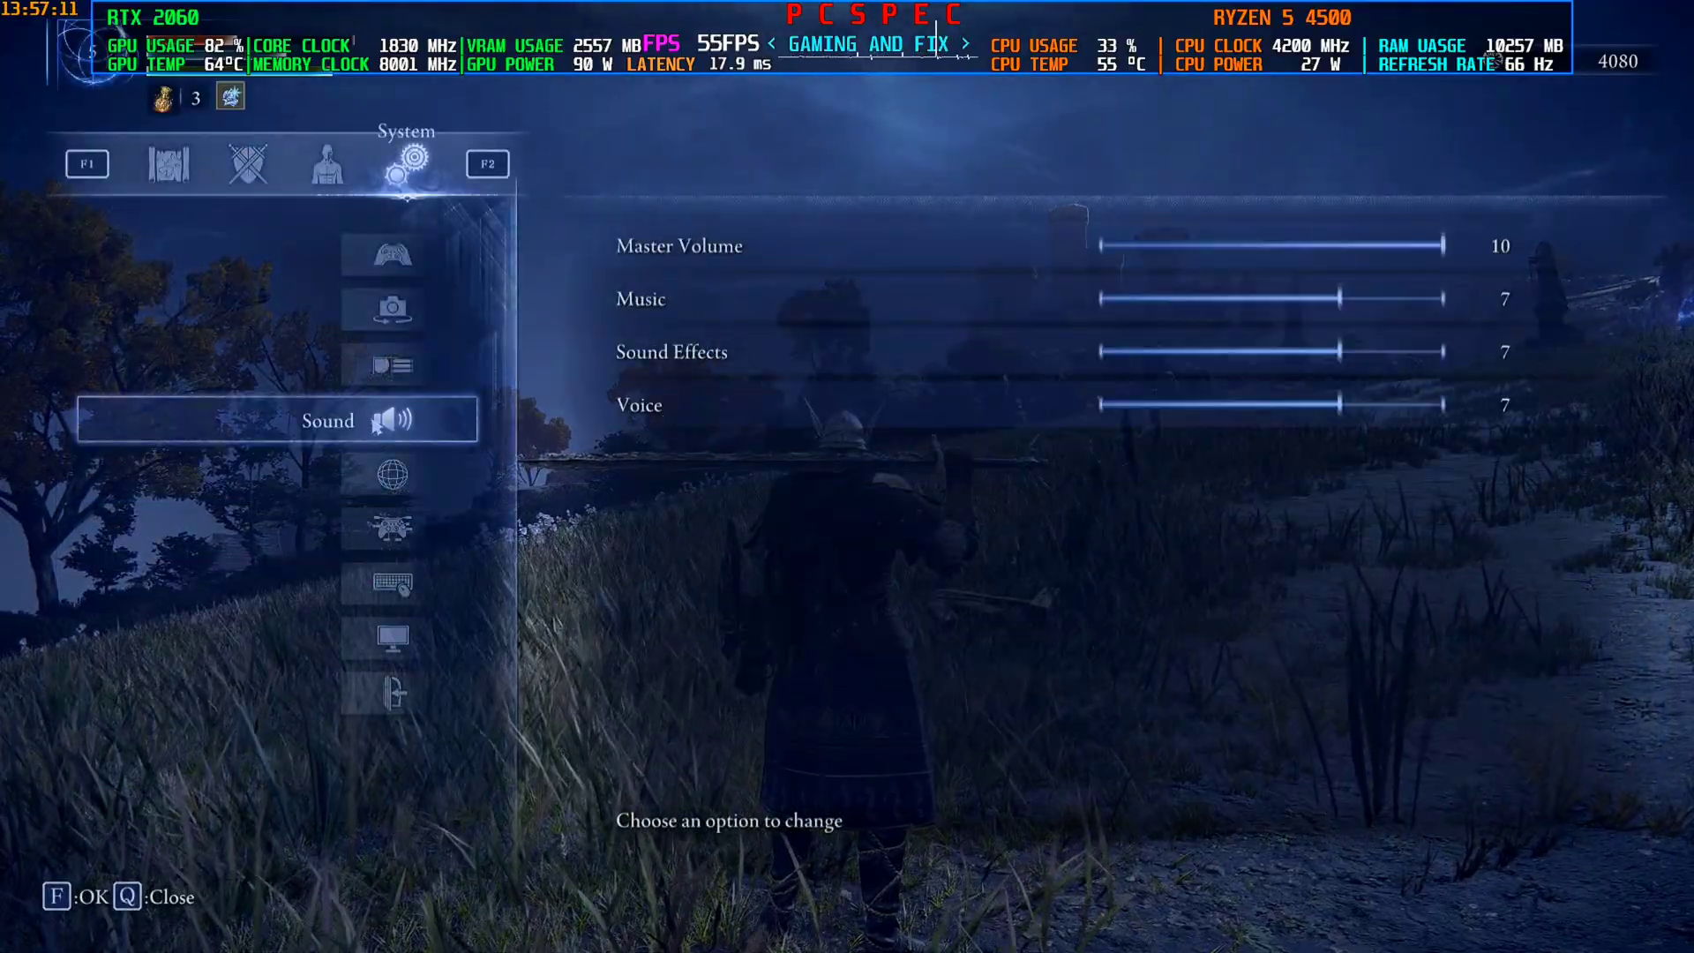
left_click(385, 369)
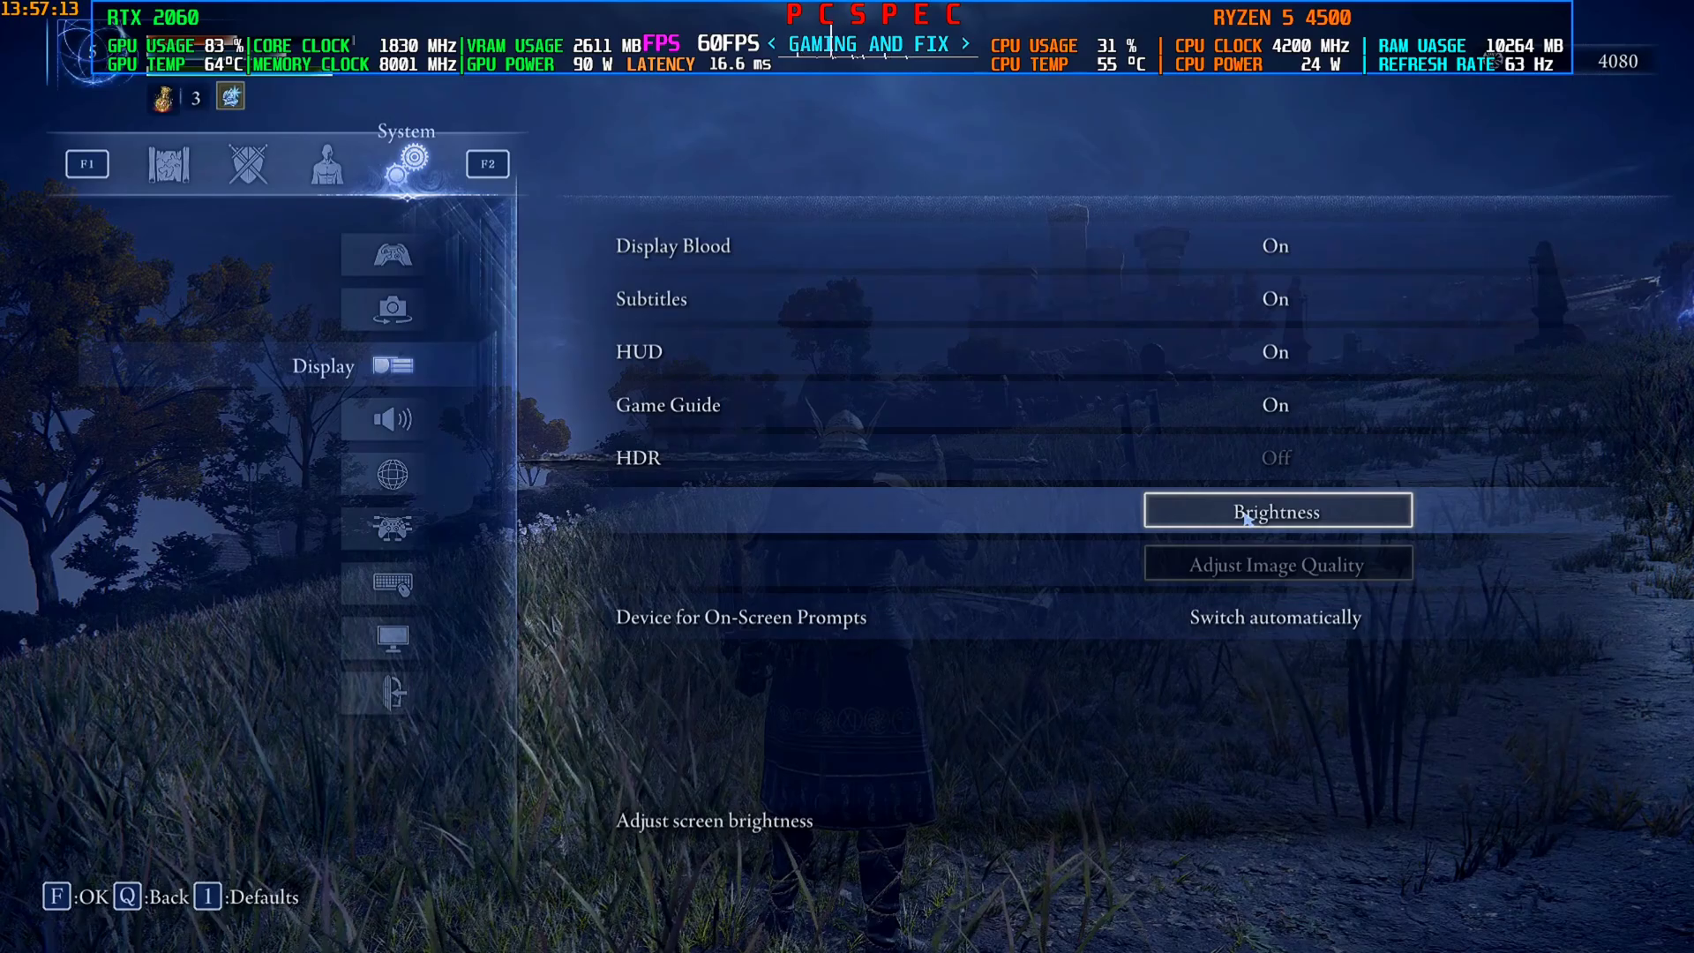
left_click(1247, 520)
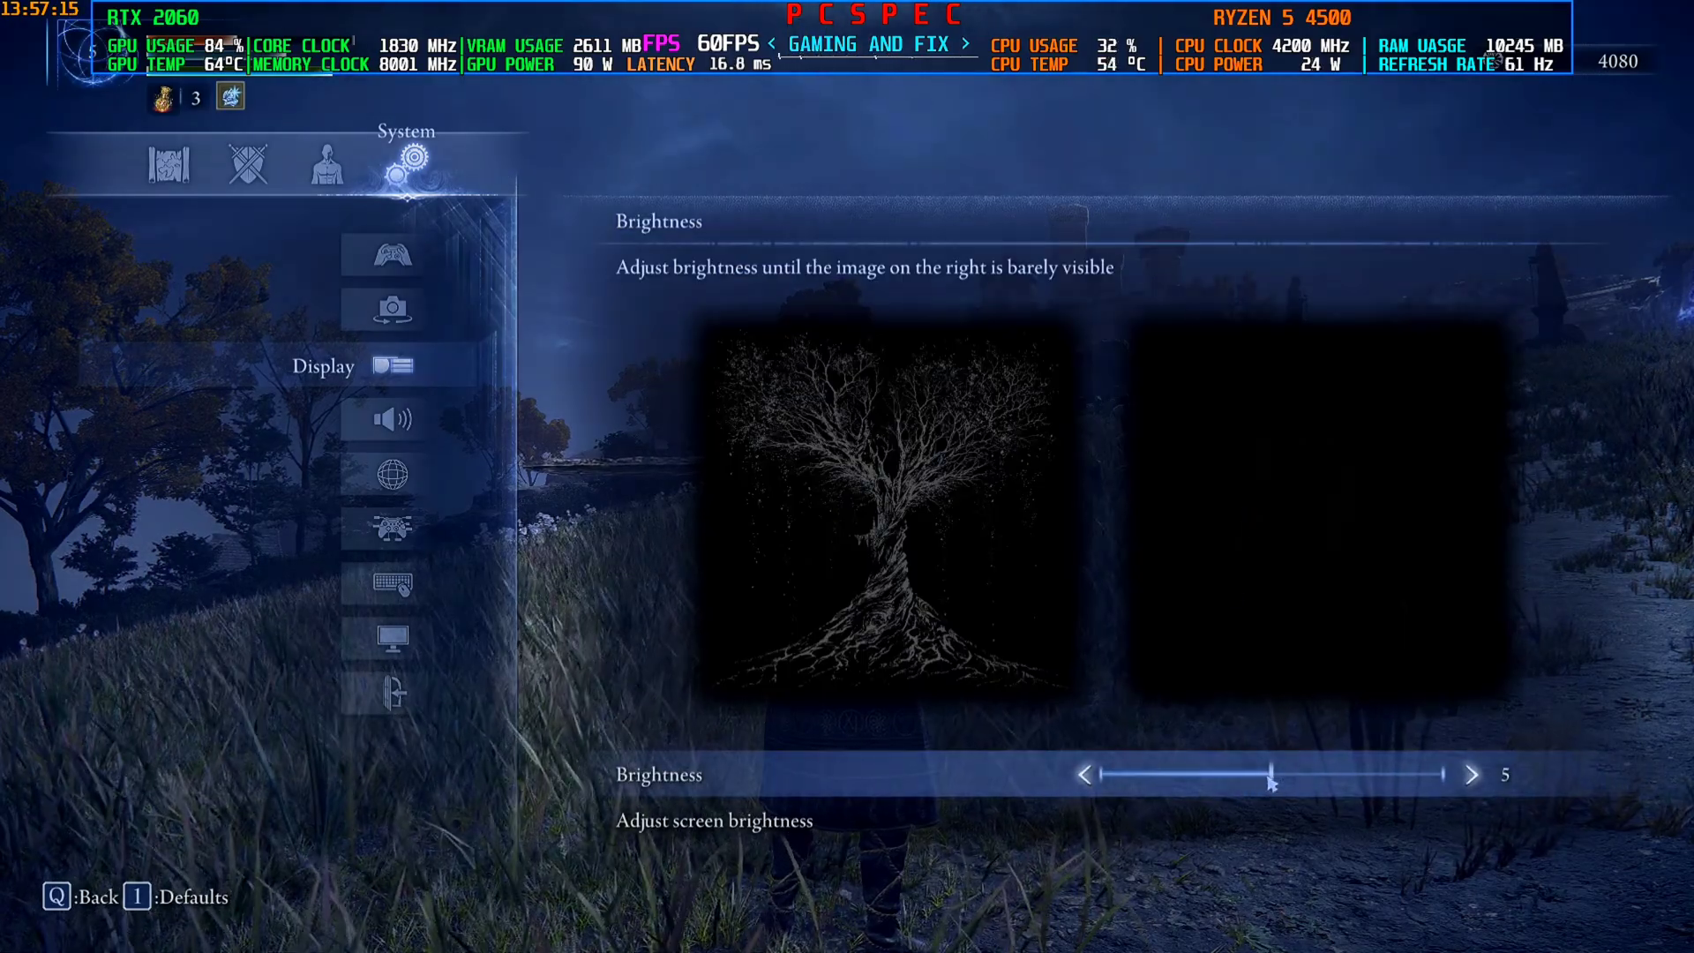
mouse_move(1279, 784)
left_mouse_down()
mouse_move(1209, 781)
mouse_move(1338, 789)
mouse_move(1262, 793)
left_mouse_up()
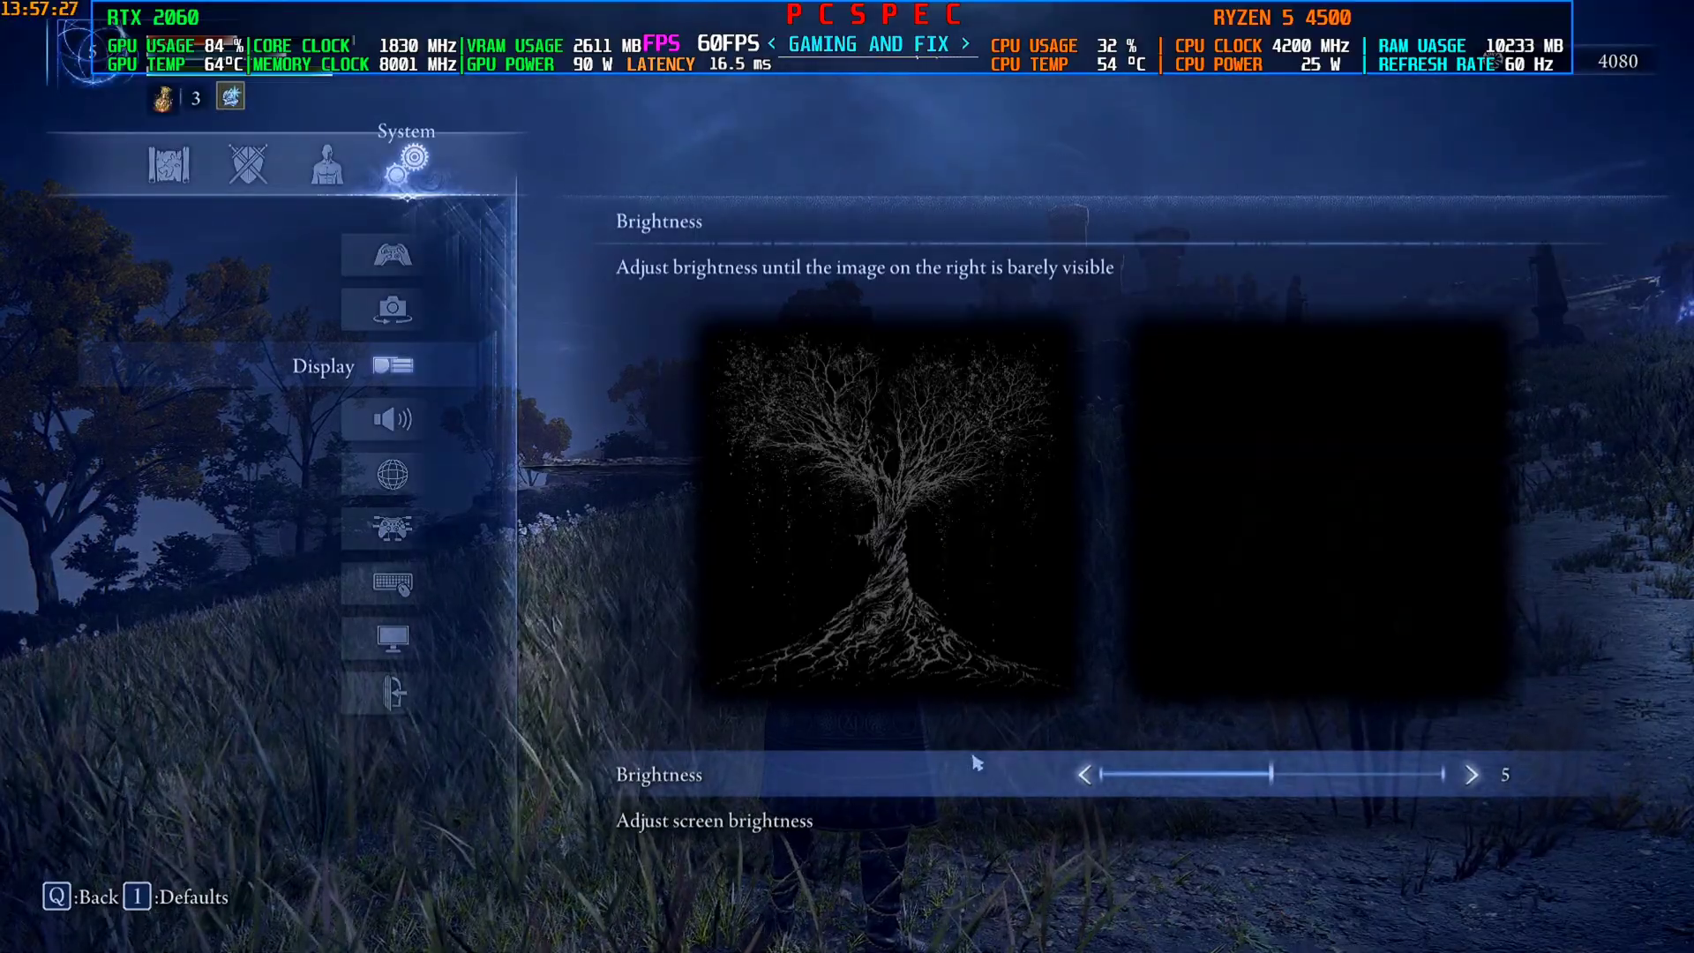
key("q")
key("q")
key("q")
Step: Quit the game from its system settings and return to the desktop
key("Escape")
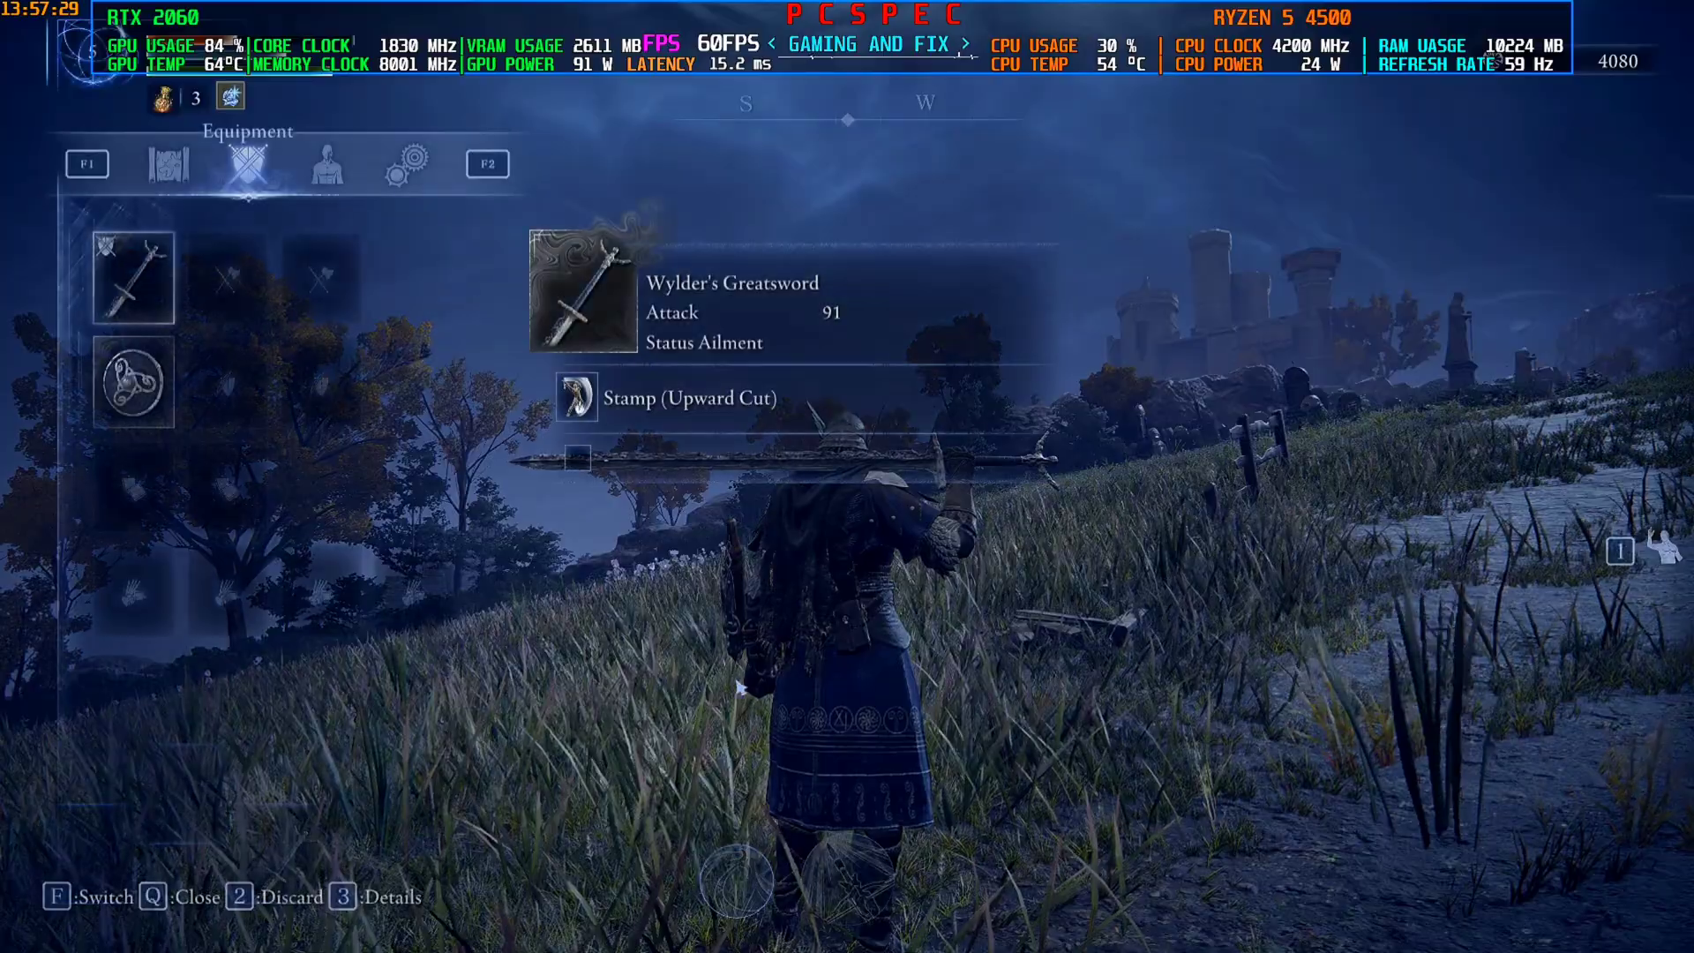
key("F2")
key("F2")
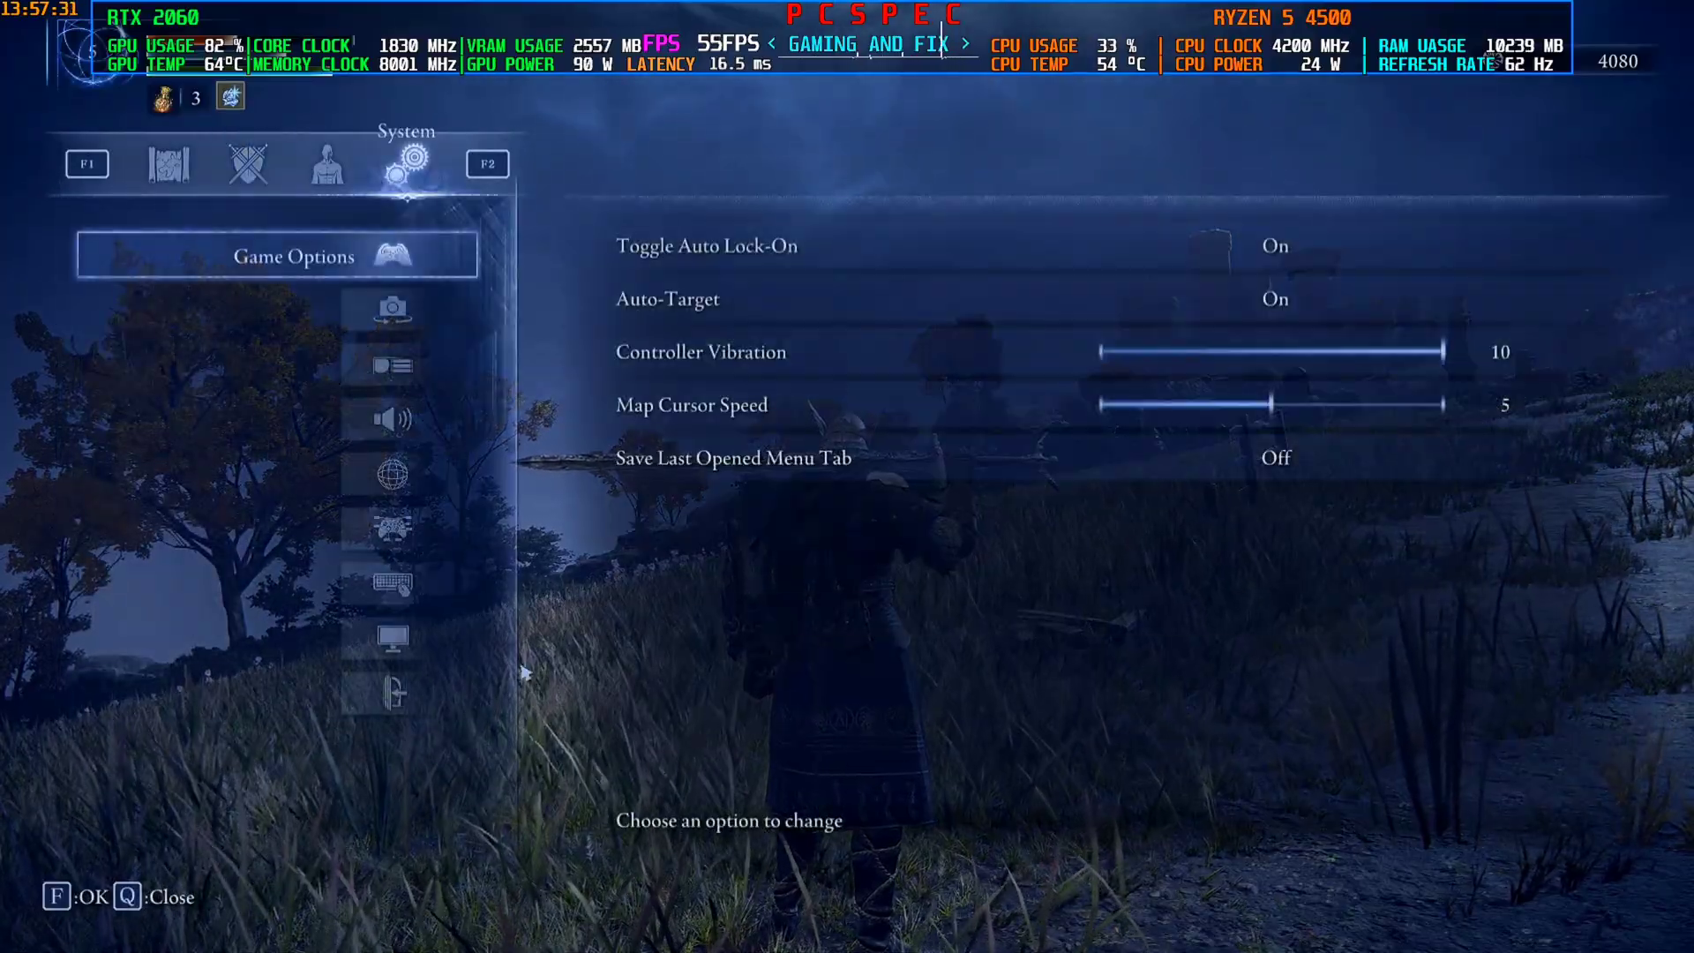
left_click(393, 695)
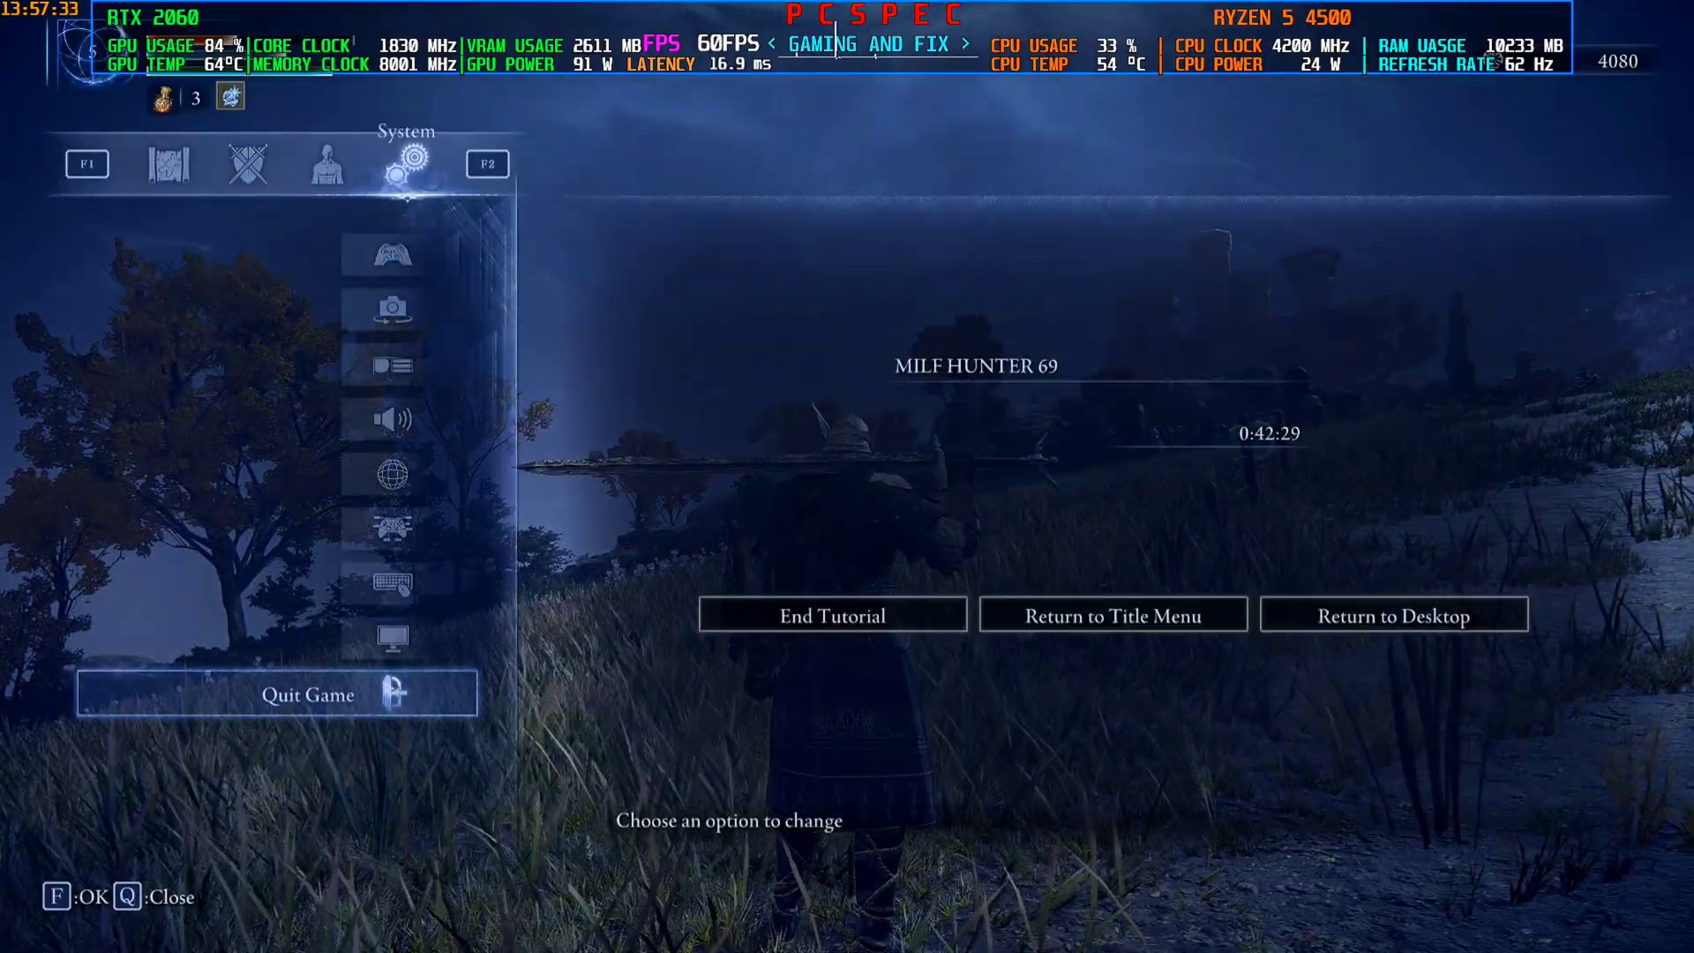
left_click(1275, 627)
left_click(718, 511)
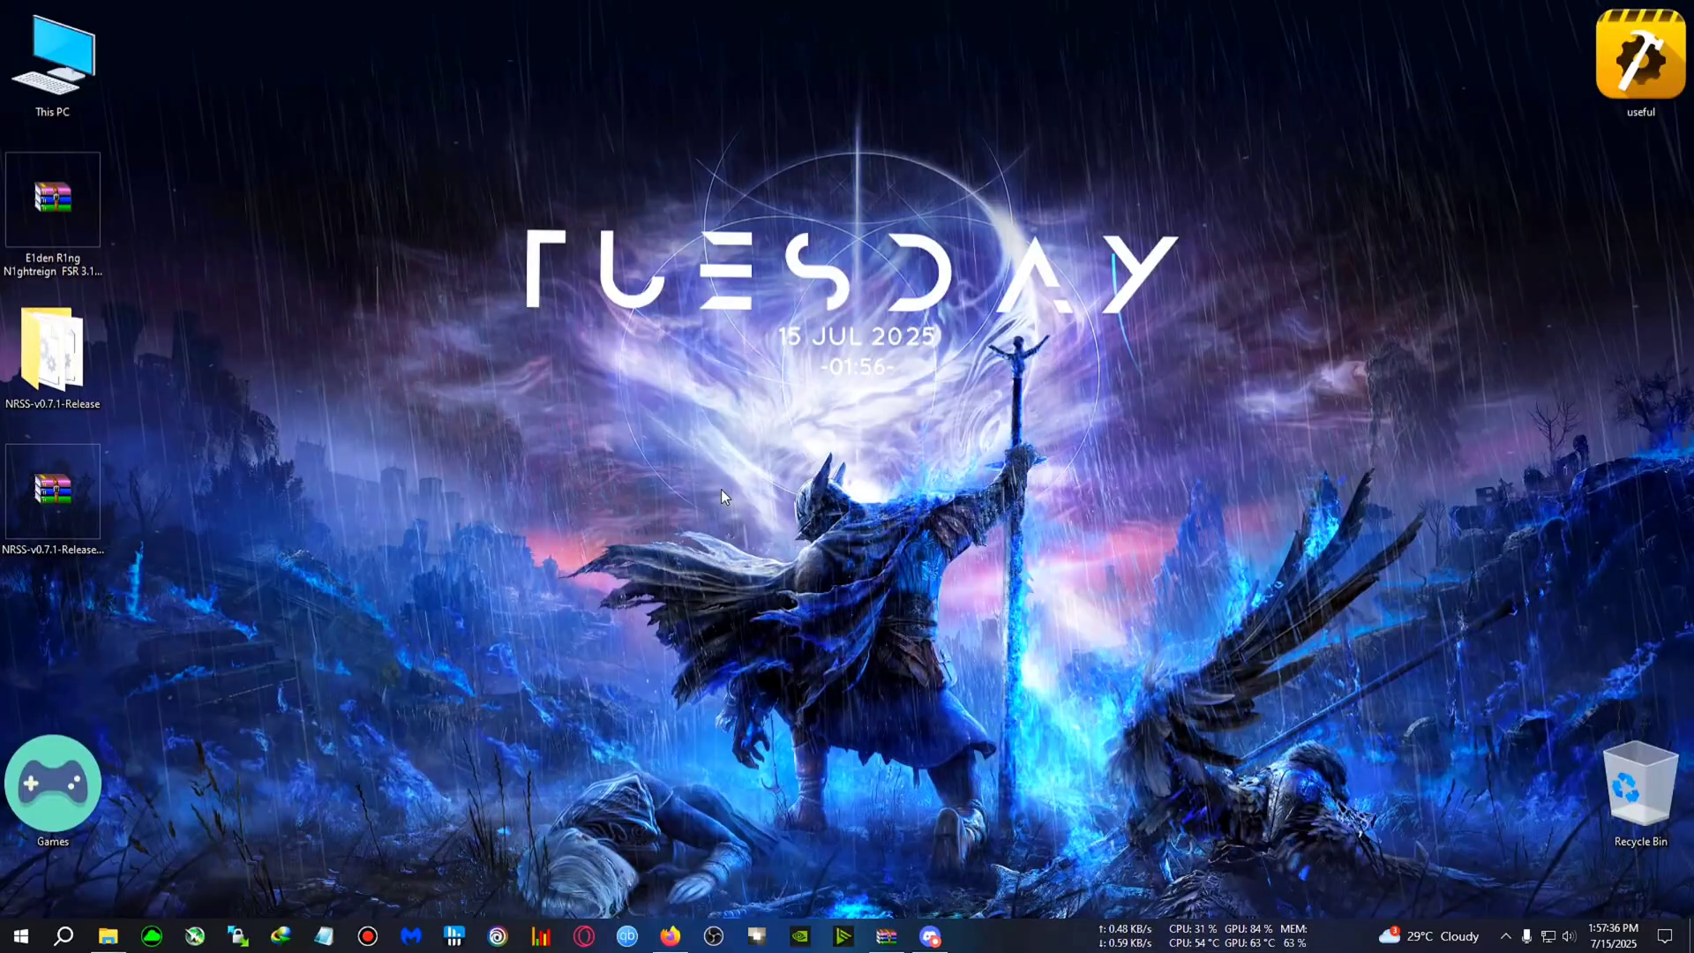
Step: Extract the E1den R1ng N1ghtreign FSR 3.1.4 FG archive into its own folder and move that folder beside This PC on the desktop
right_click(49, 195)
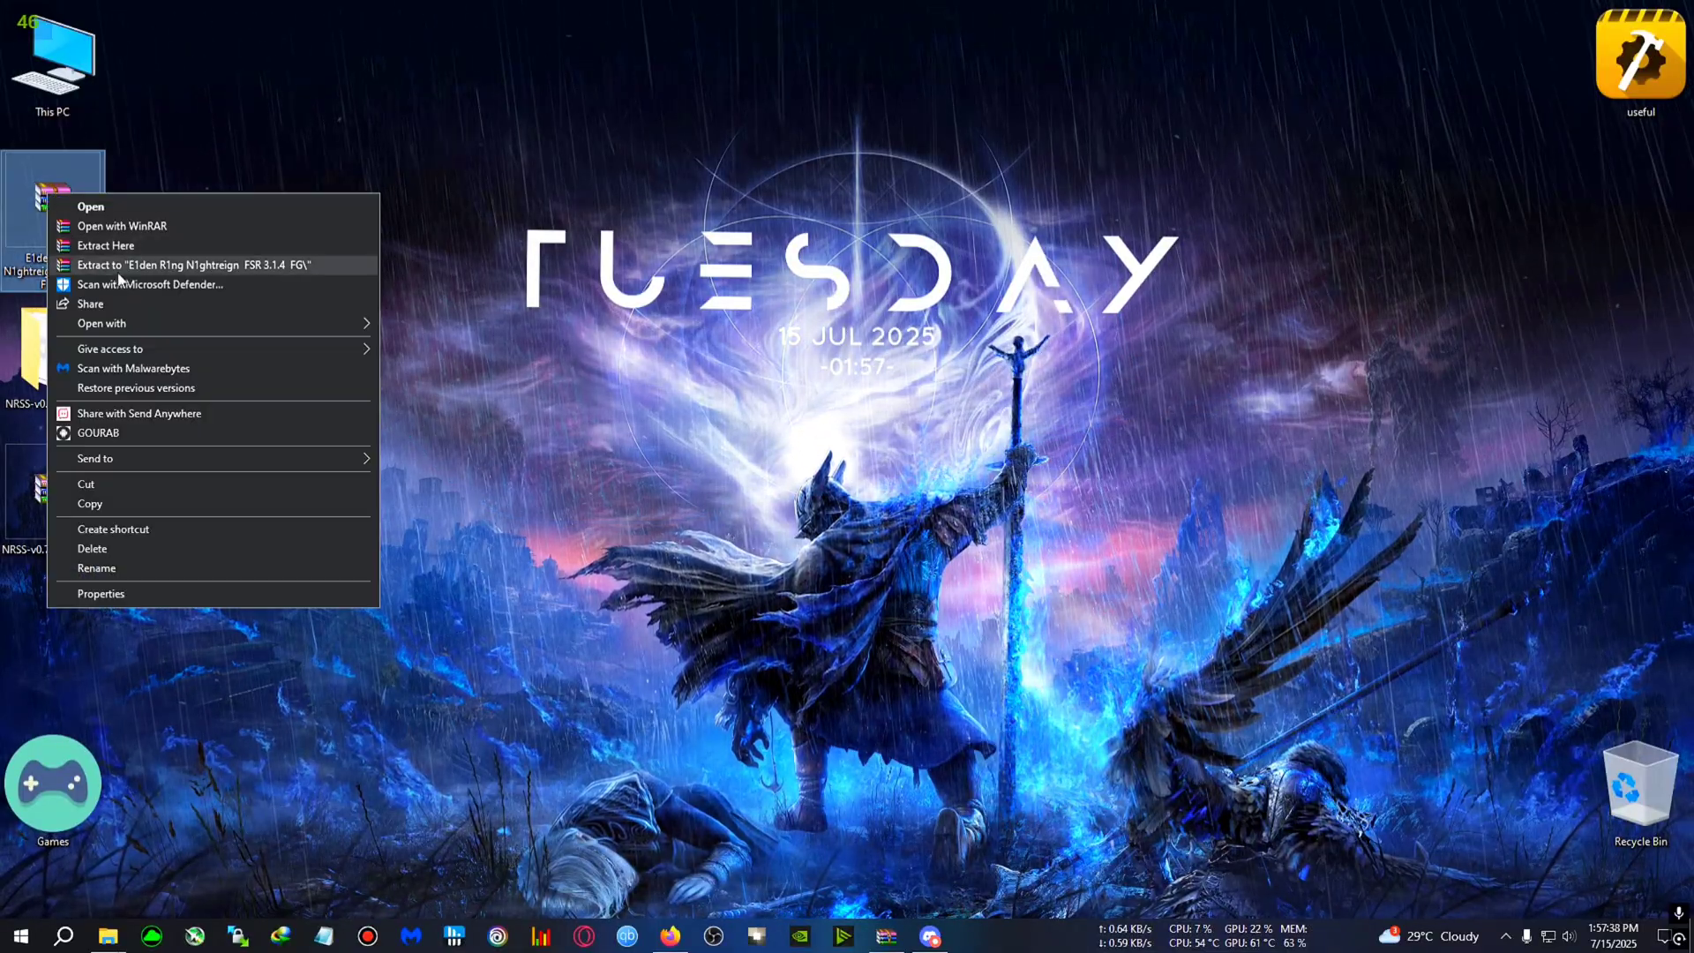
left_click(118, 270)
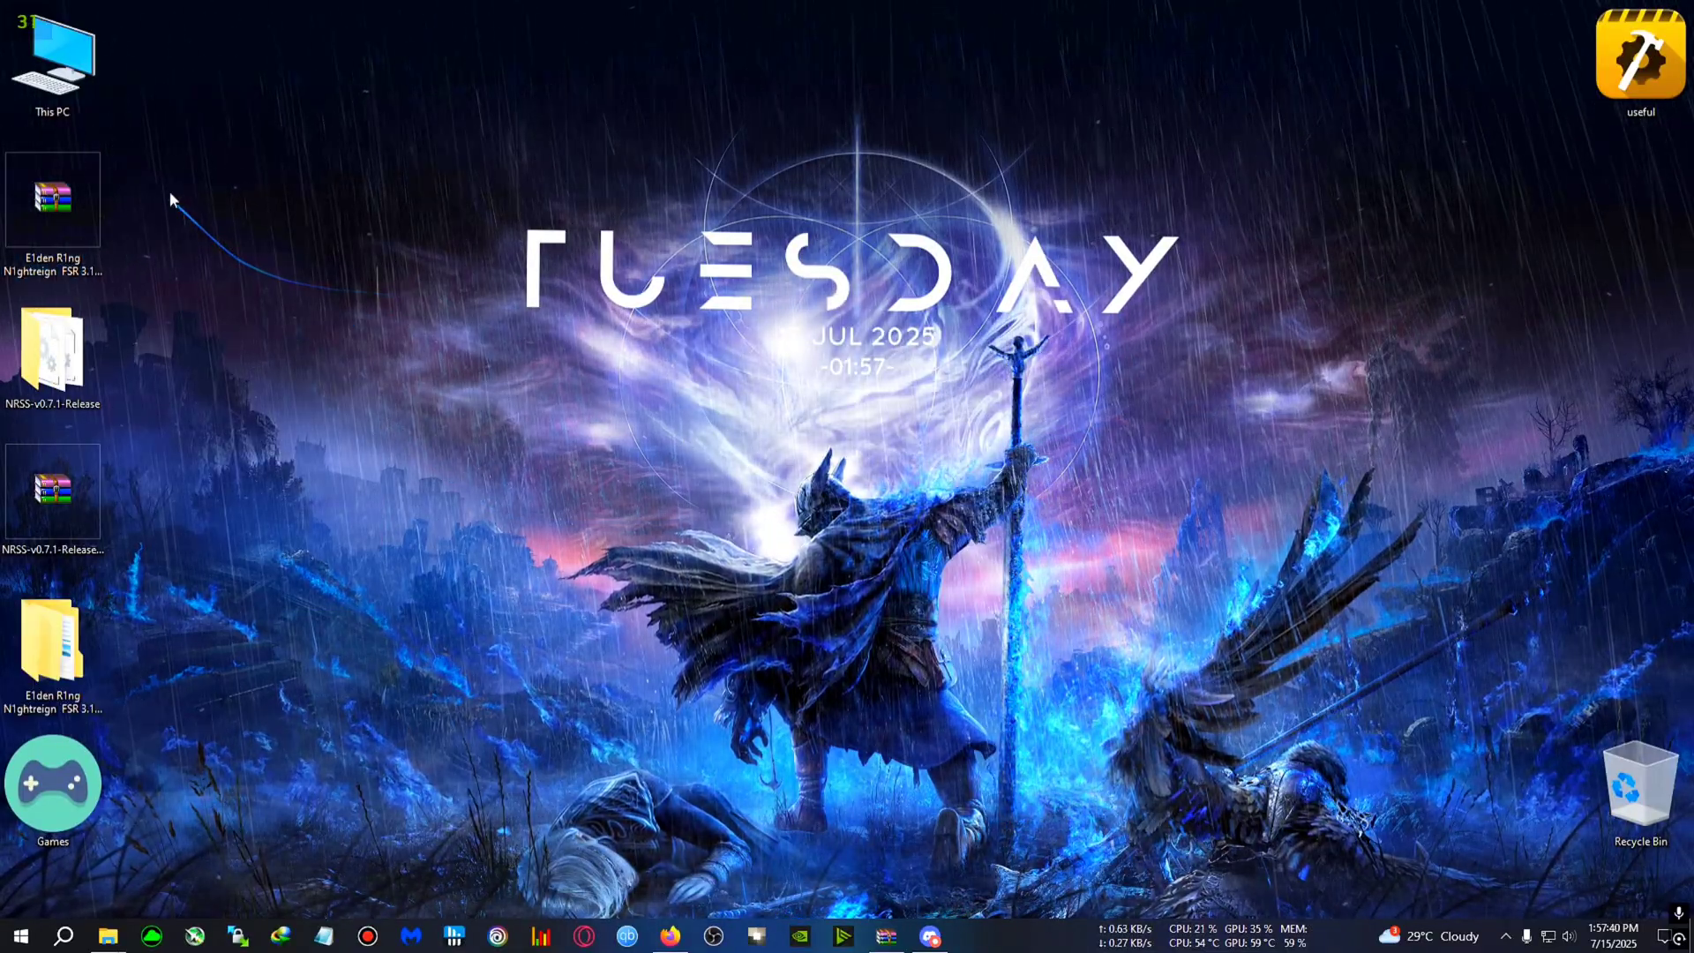
left_click_drag(55, 662, 266, 78)
Step: Open the inner E1den R1ng N1ghtreign FSR 3.1.4 FG folder and copy all the mod files and folders in it
double_click(266, 84)
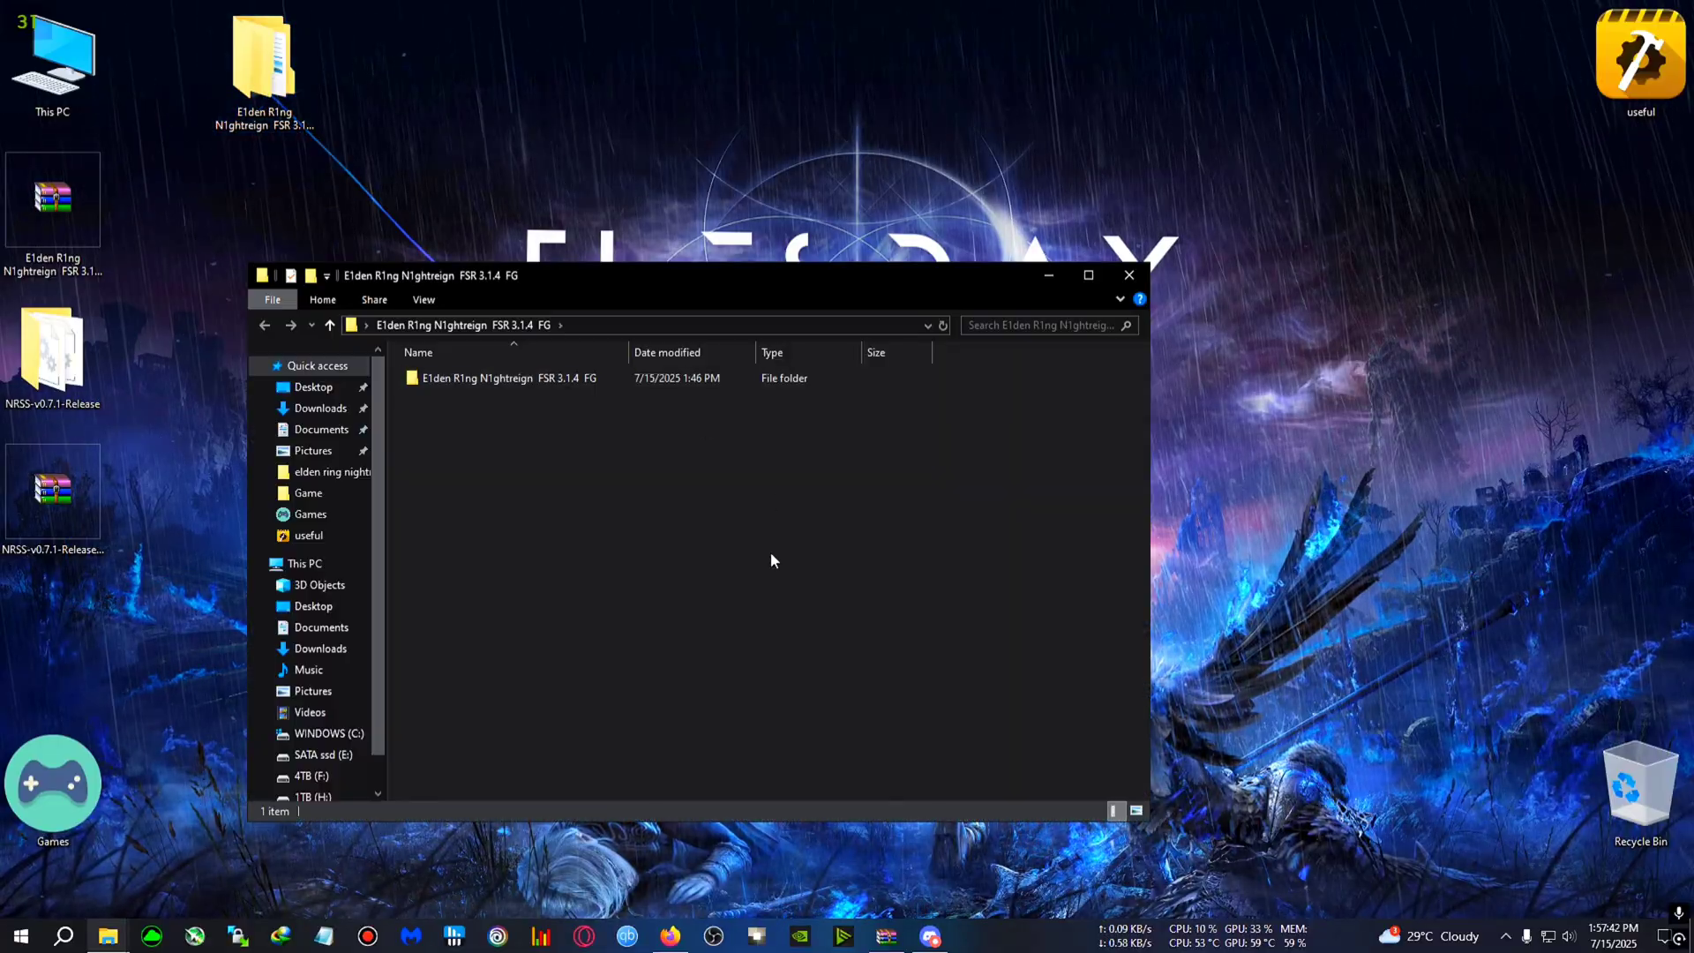
double_click(516, 378)
left_click_drag(717, 680, 436, 366)
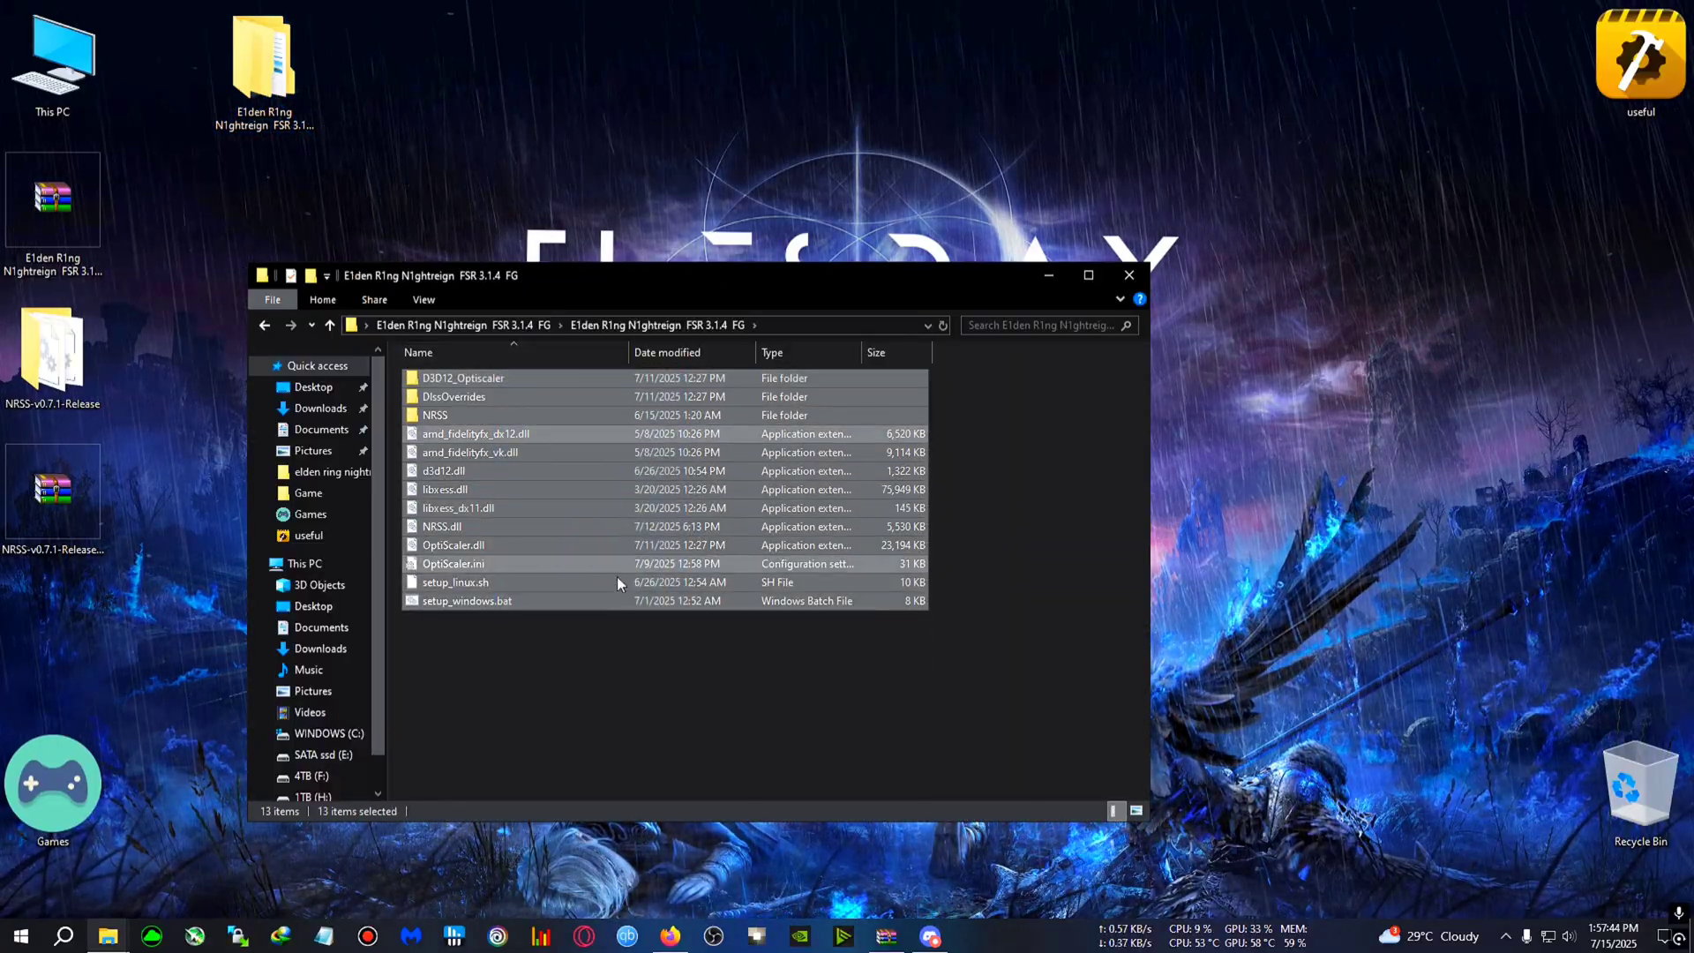
right_click(605, 508)
left_click(653, 734)
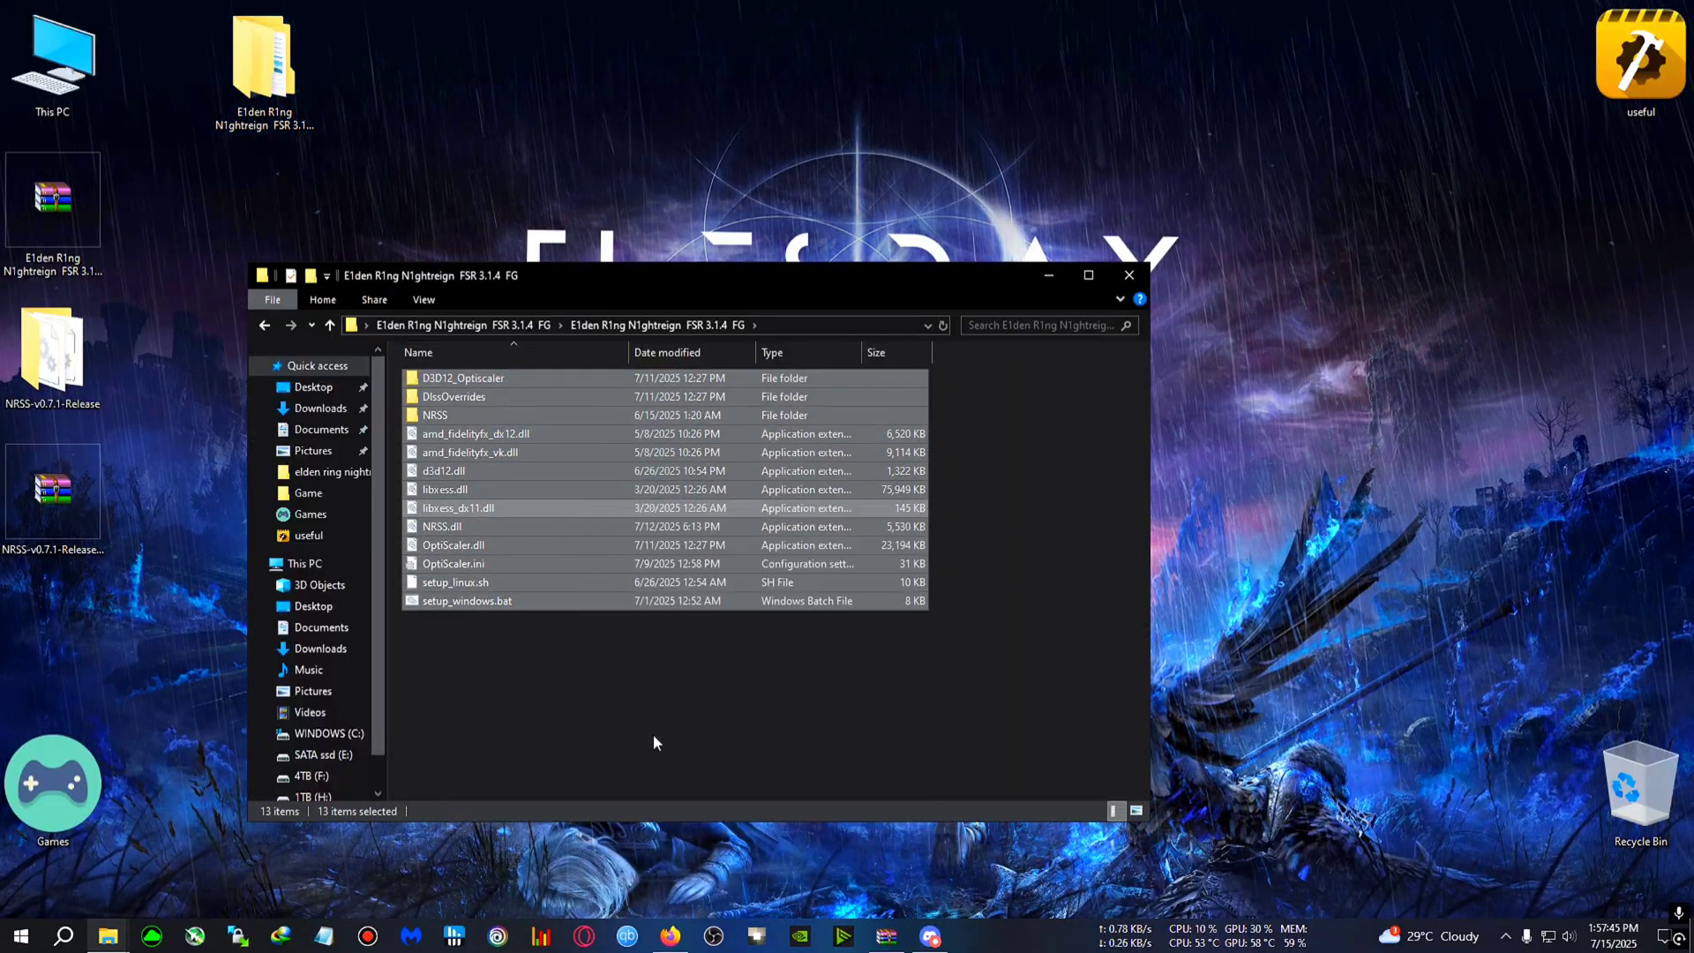
Step: Paste the copied mod files into the Game folder of ELDEN RING NIGHTREIGN on drive E:
left_click(1048, 281)
double_click(53, 62)
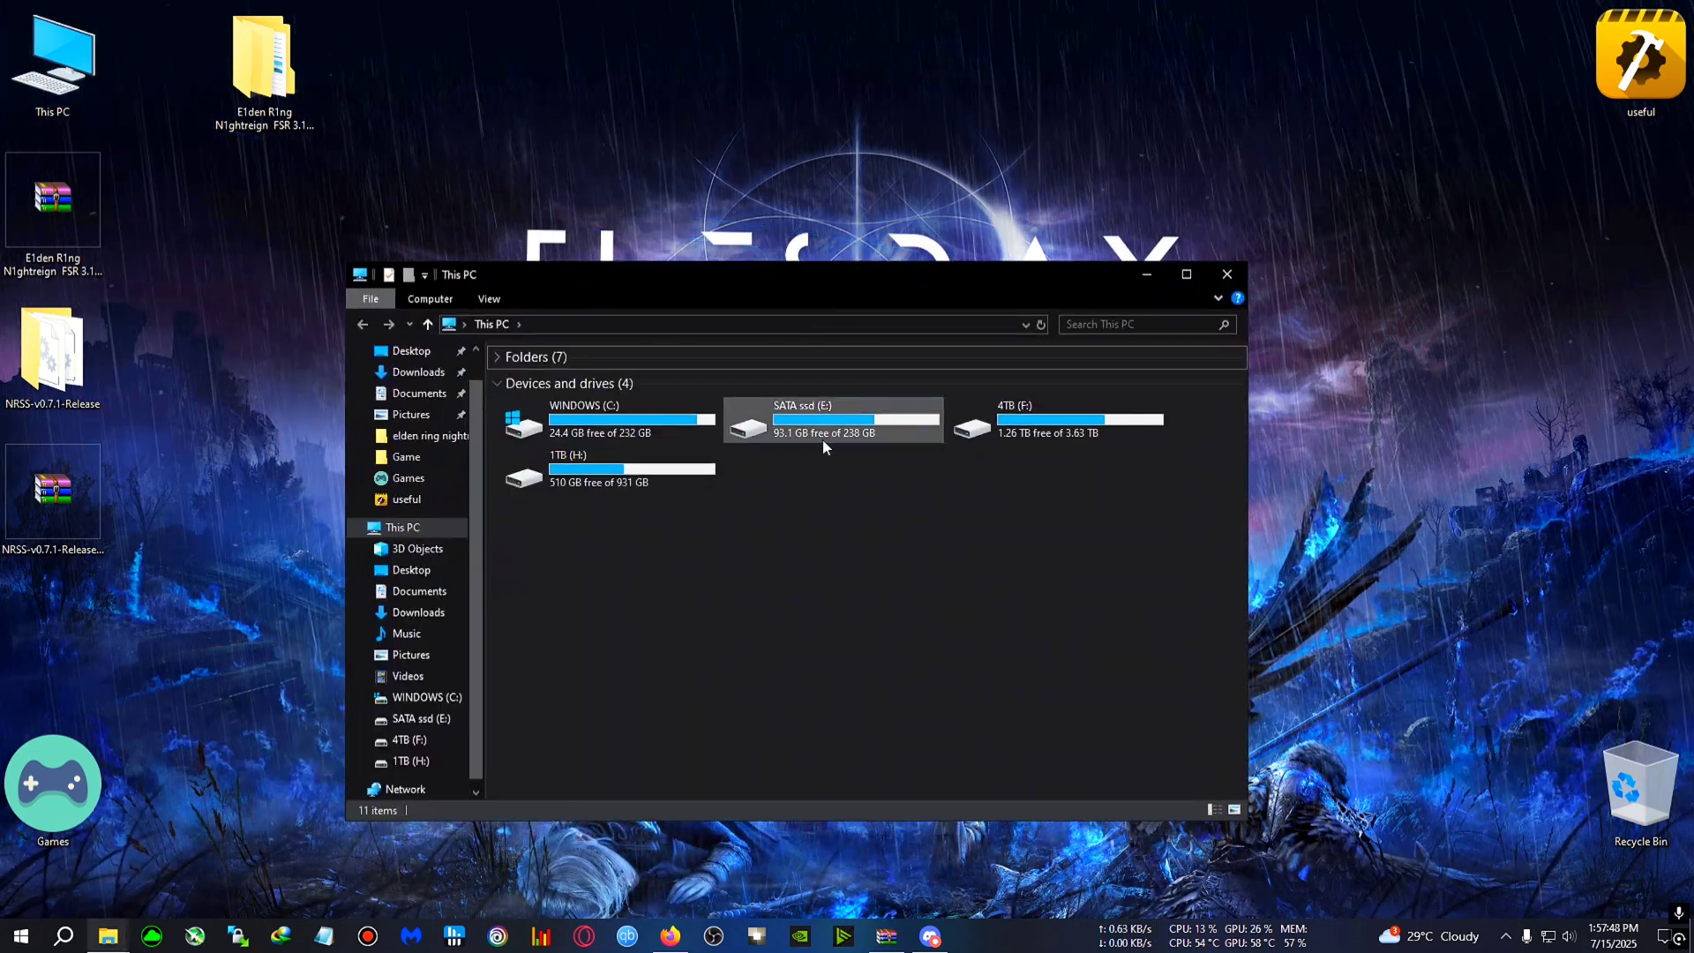
double_click(823, 438)
double_click(571, 375)
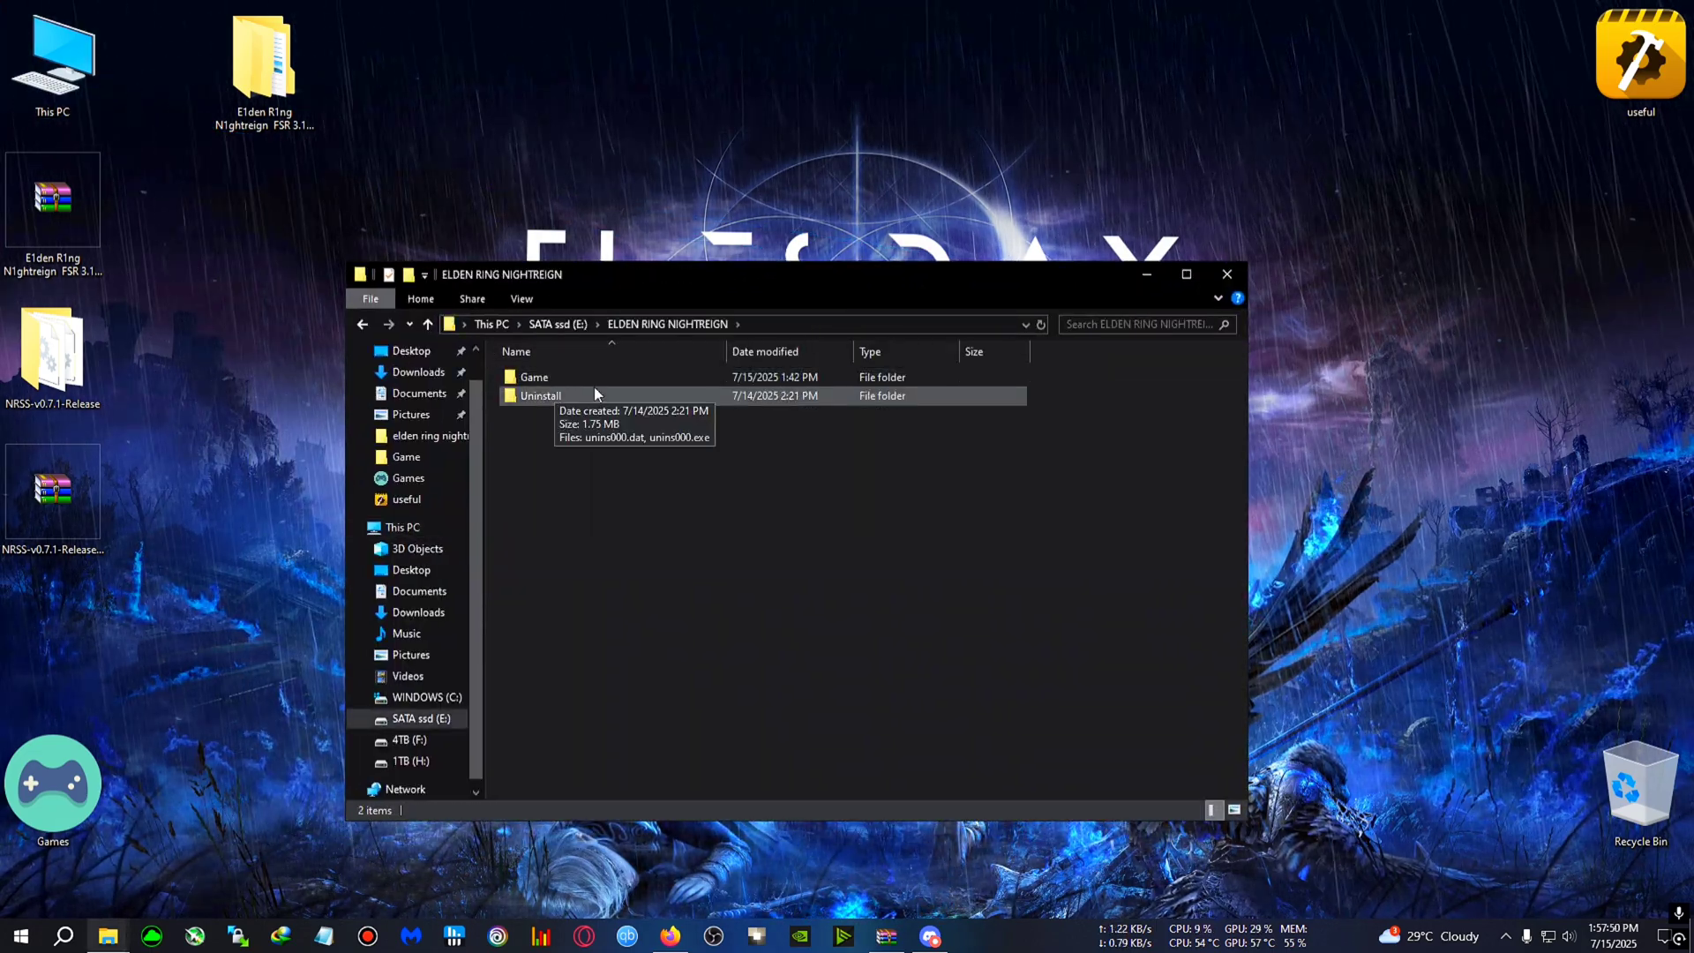
double_click(534, 378)
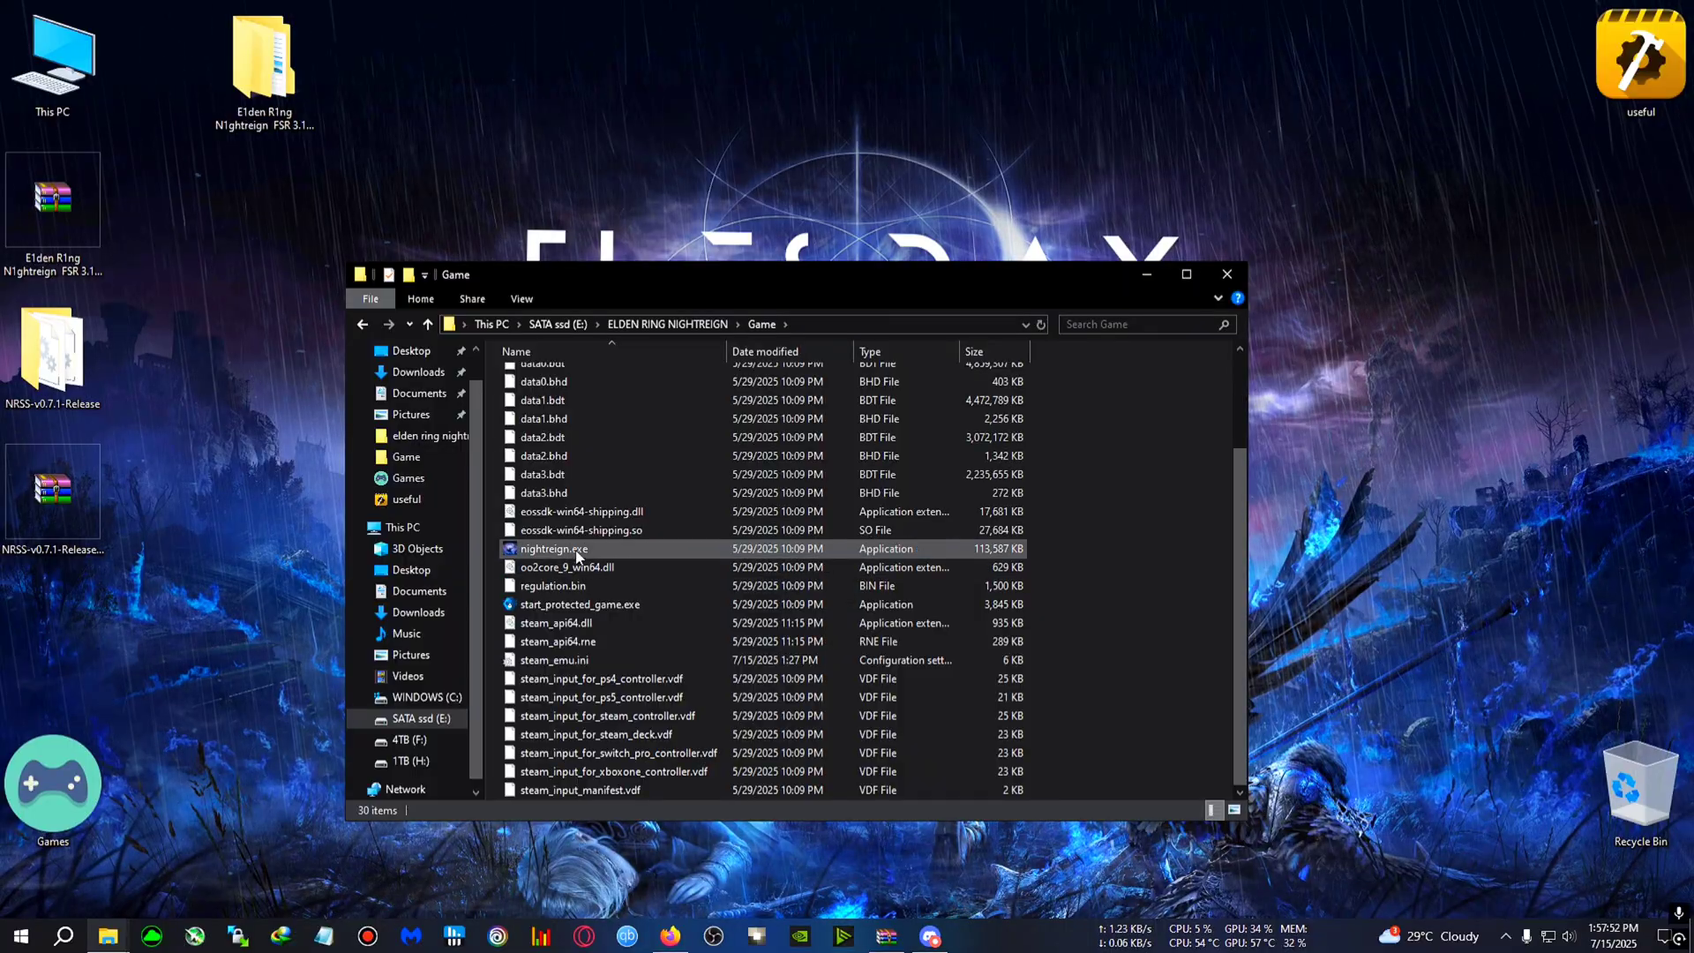
right_click(1108, 487)
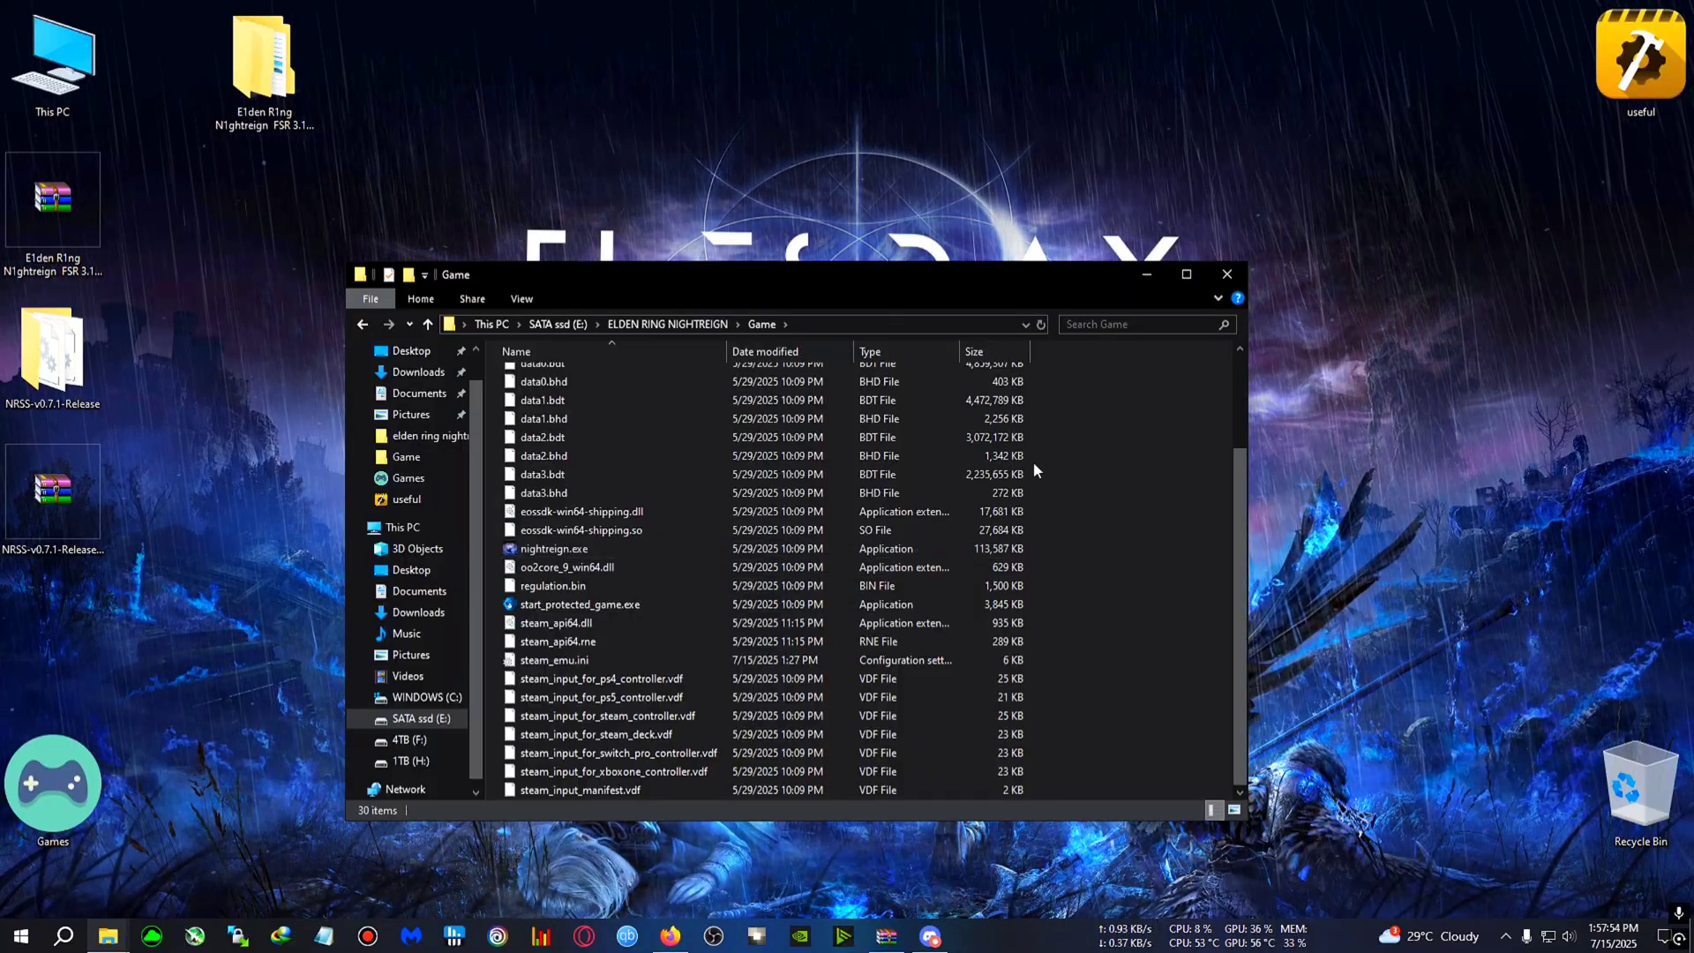
key("ctrl+v")
Step: Enlarge and reposition the Game folder window, and deselect the pasted files
left_click_drag(895, 279, 1002, 196)
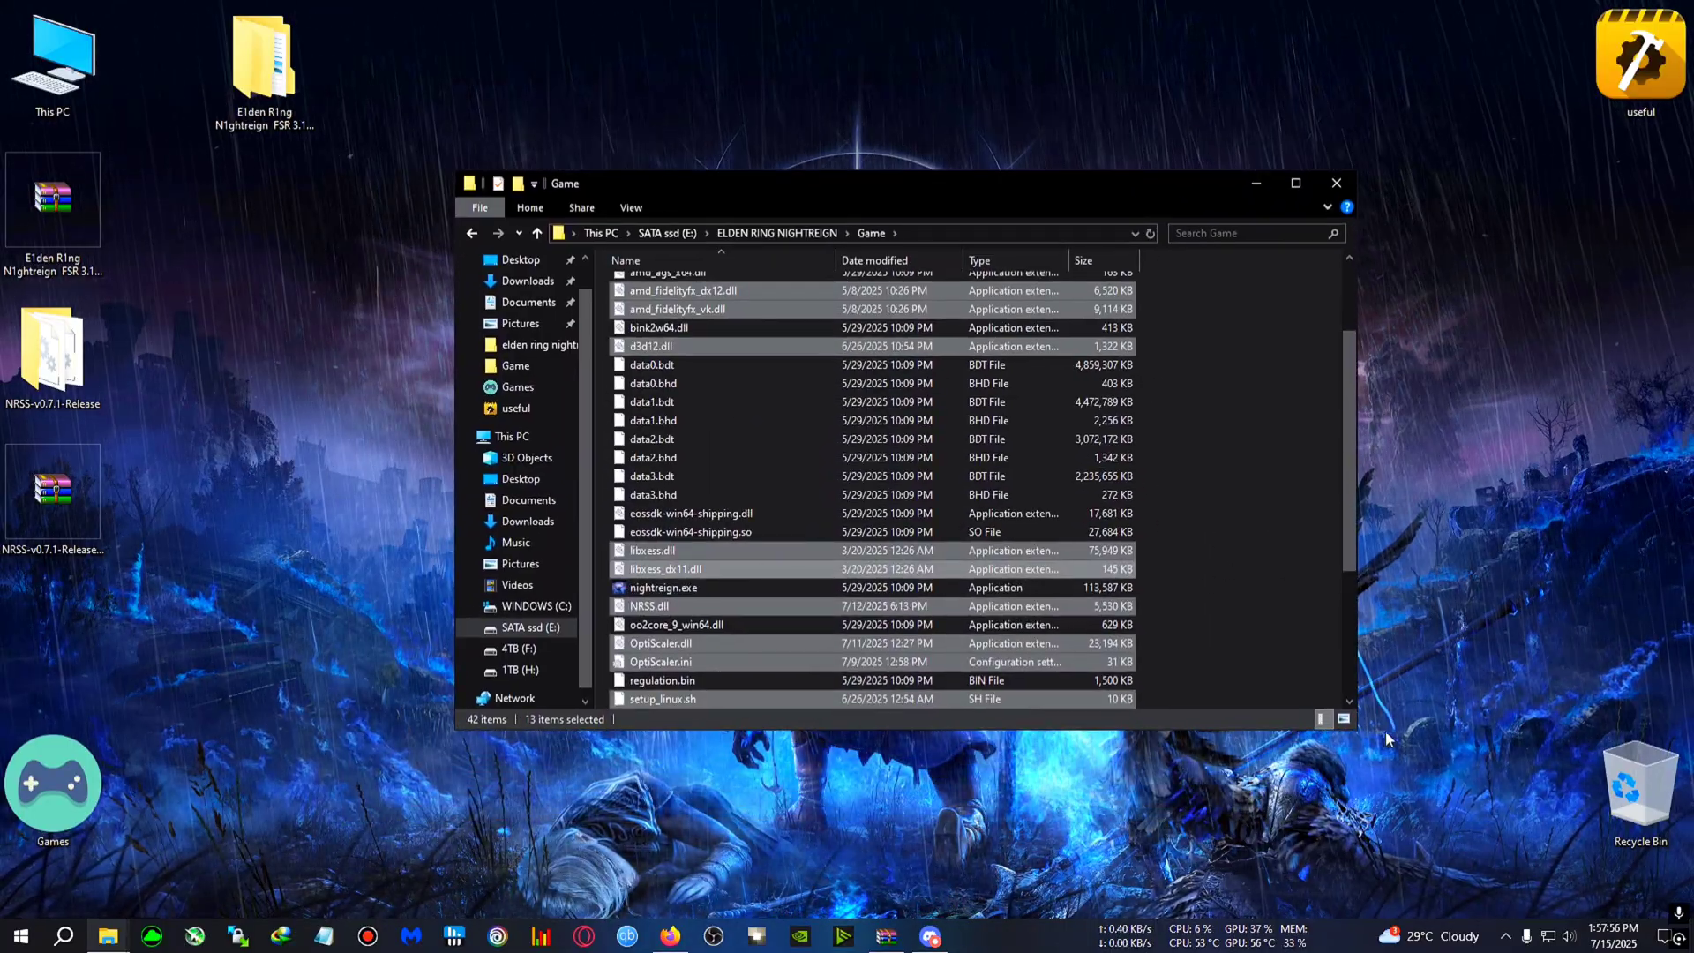
left_click_drag(1356, 730, 1452, 861)
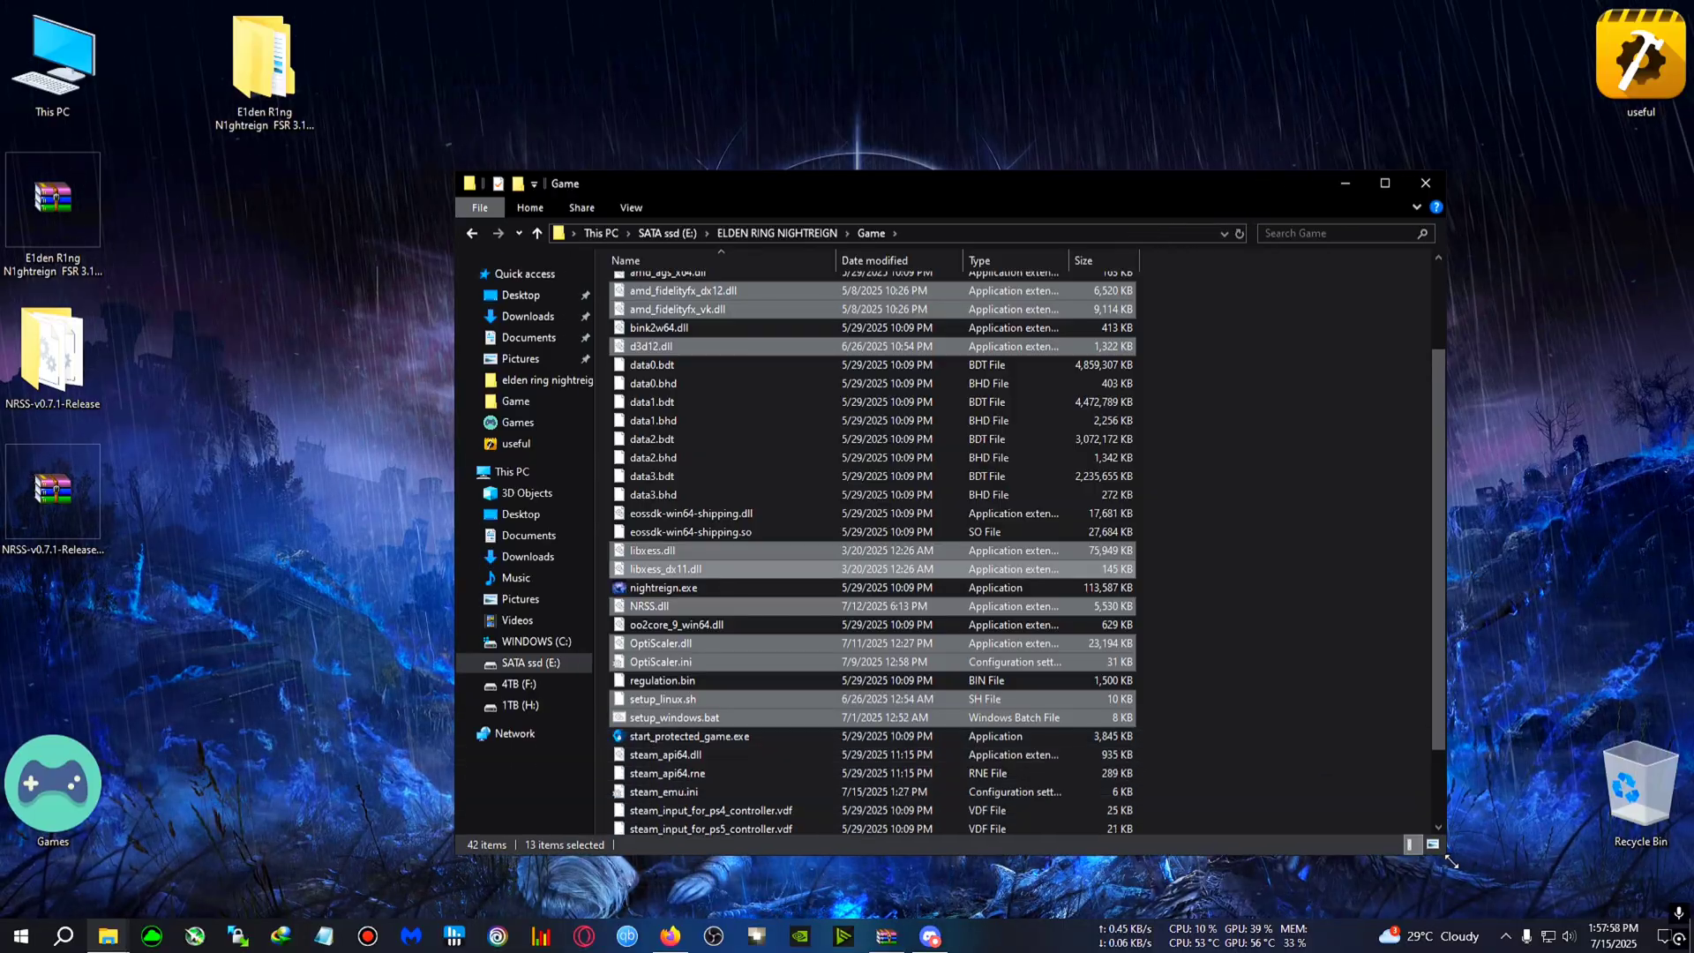
left_click_drag(969, 195, 930, 159)
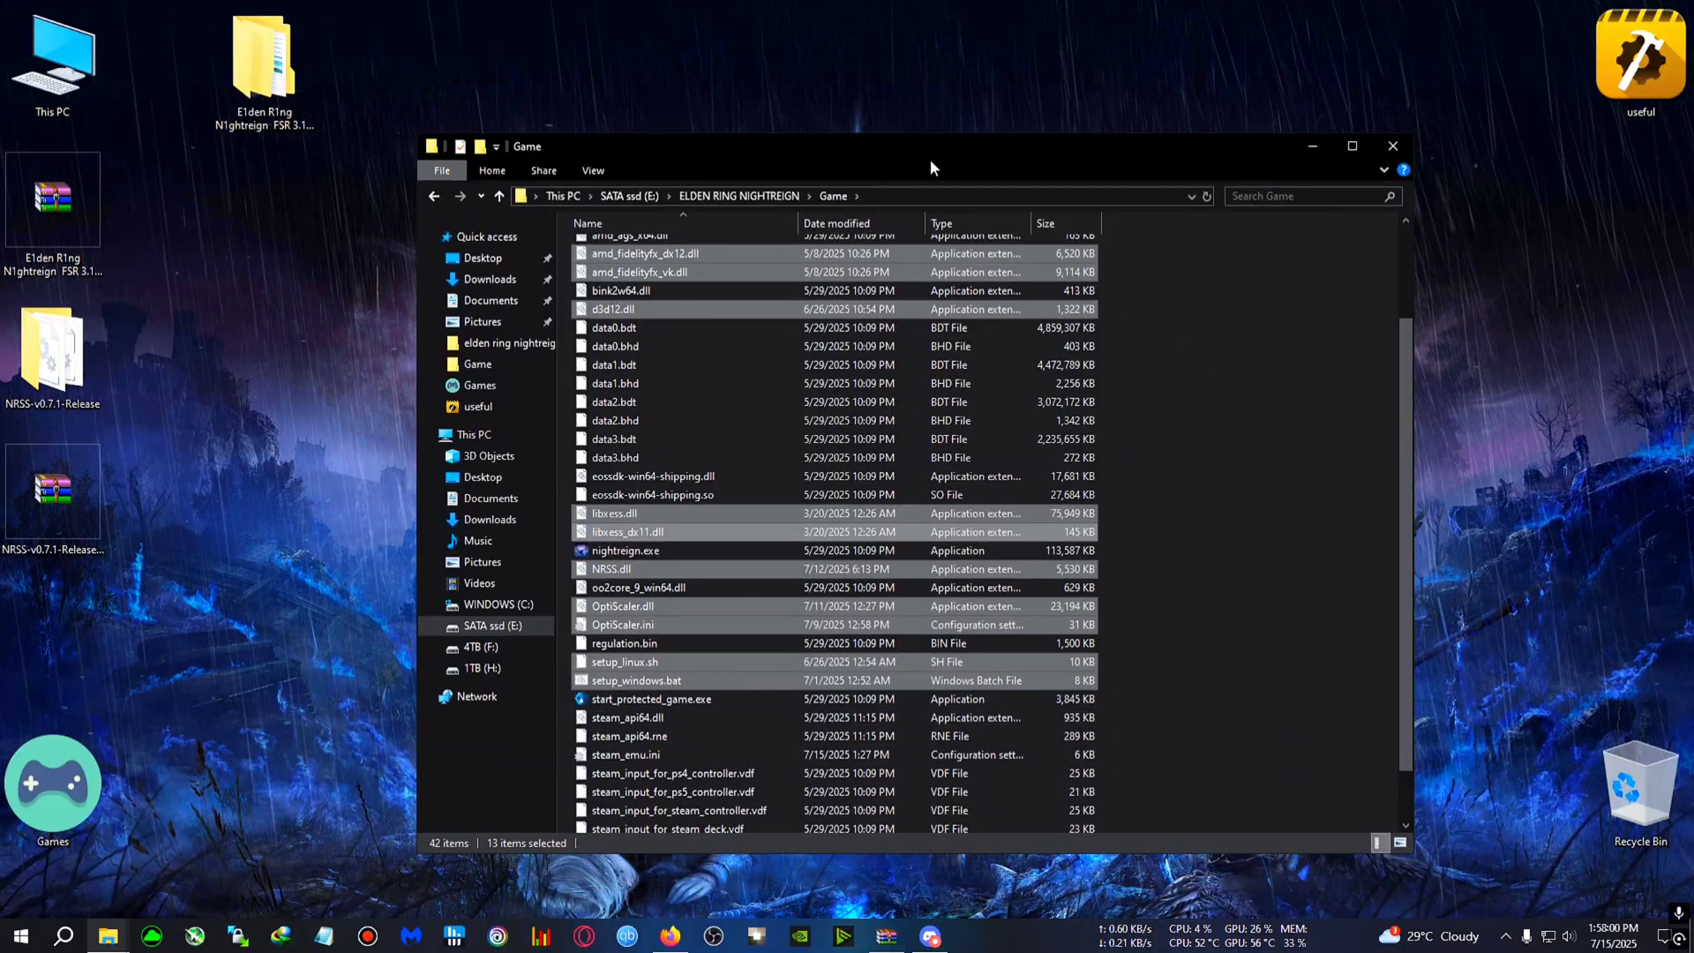
left_click(1231, 448)
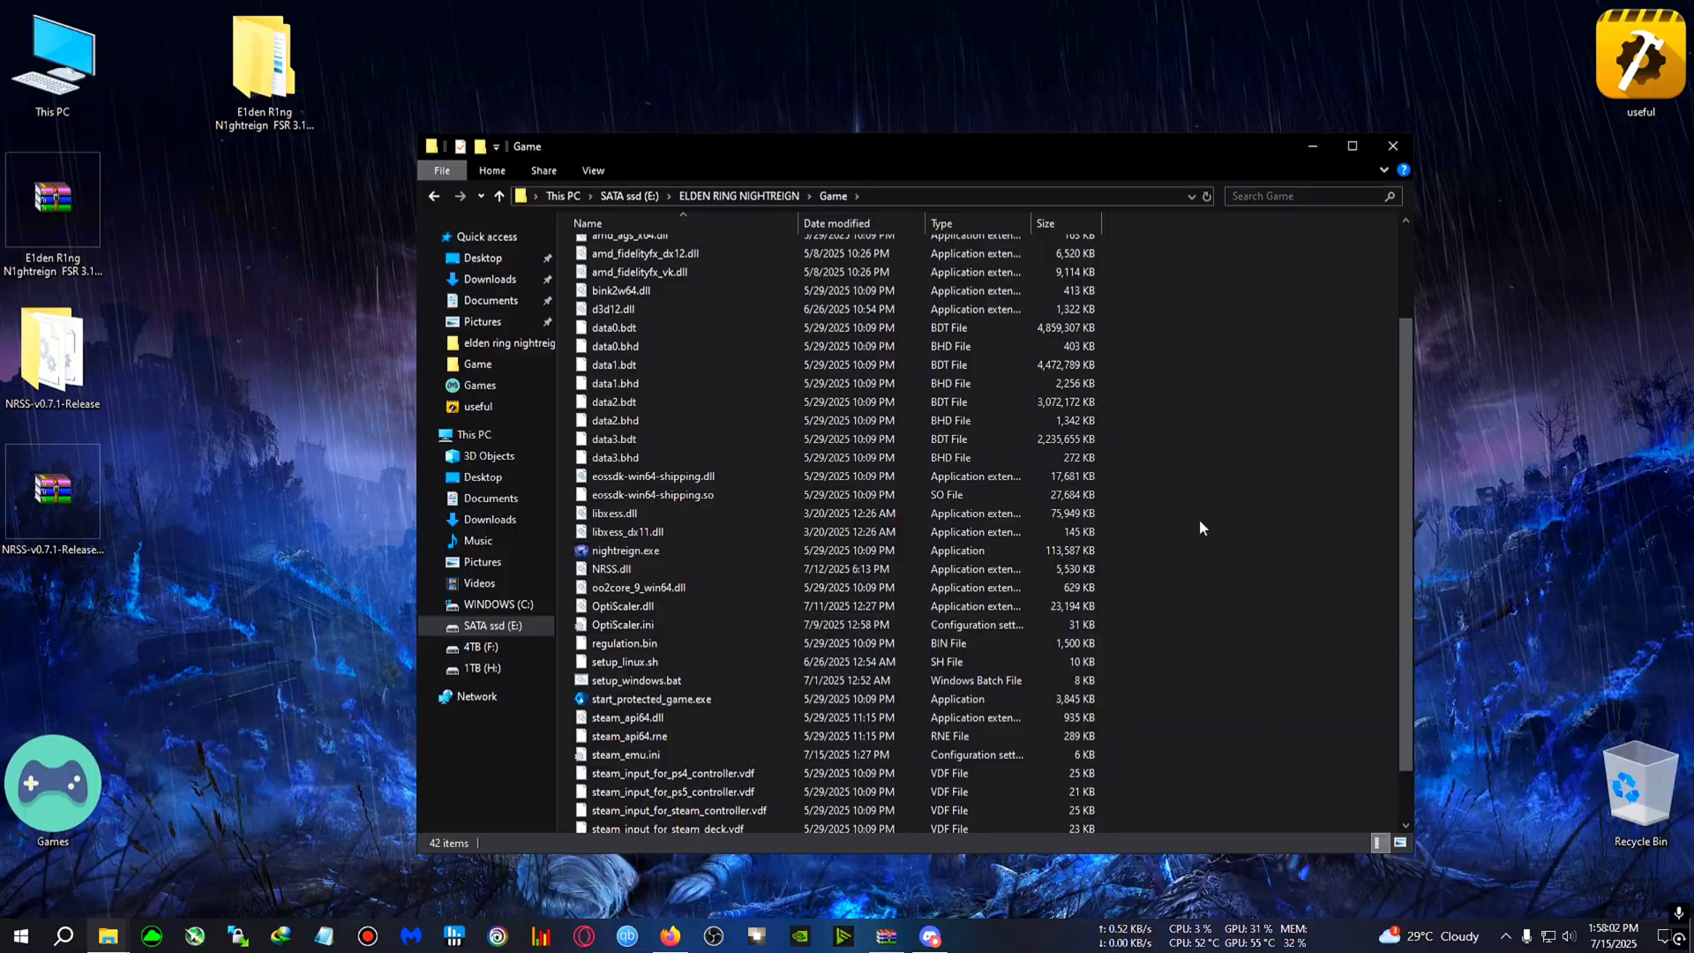
Step: Run setup_windows.bat, choosing dxgi.dll as the OptiScaler filename and Nvidia as the GPU, and finish the setup
scroll(1199, 519, "down", 1)
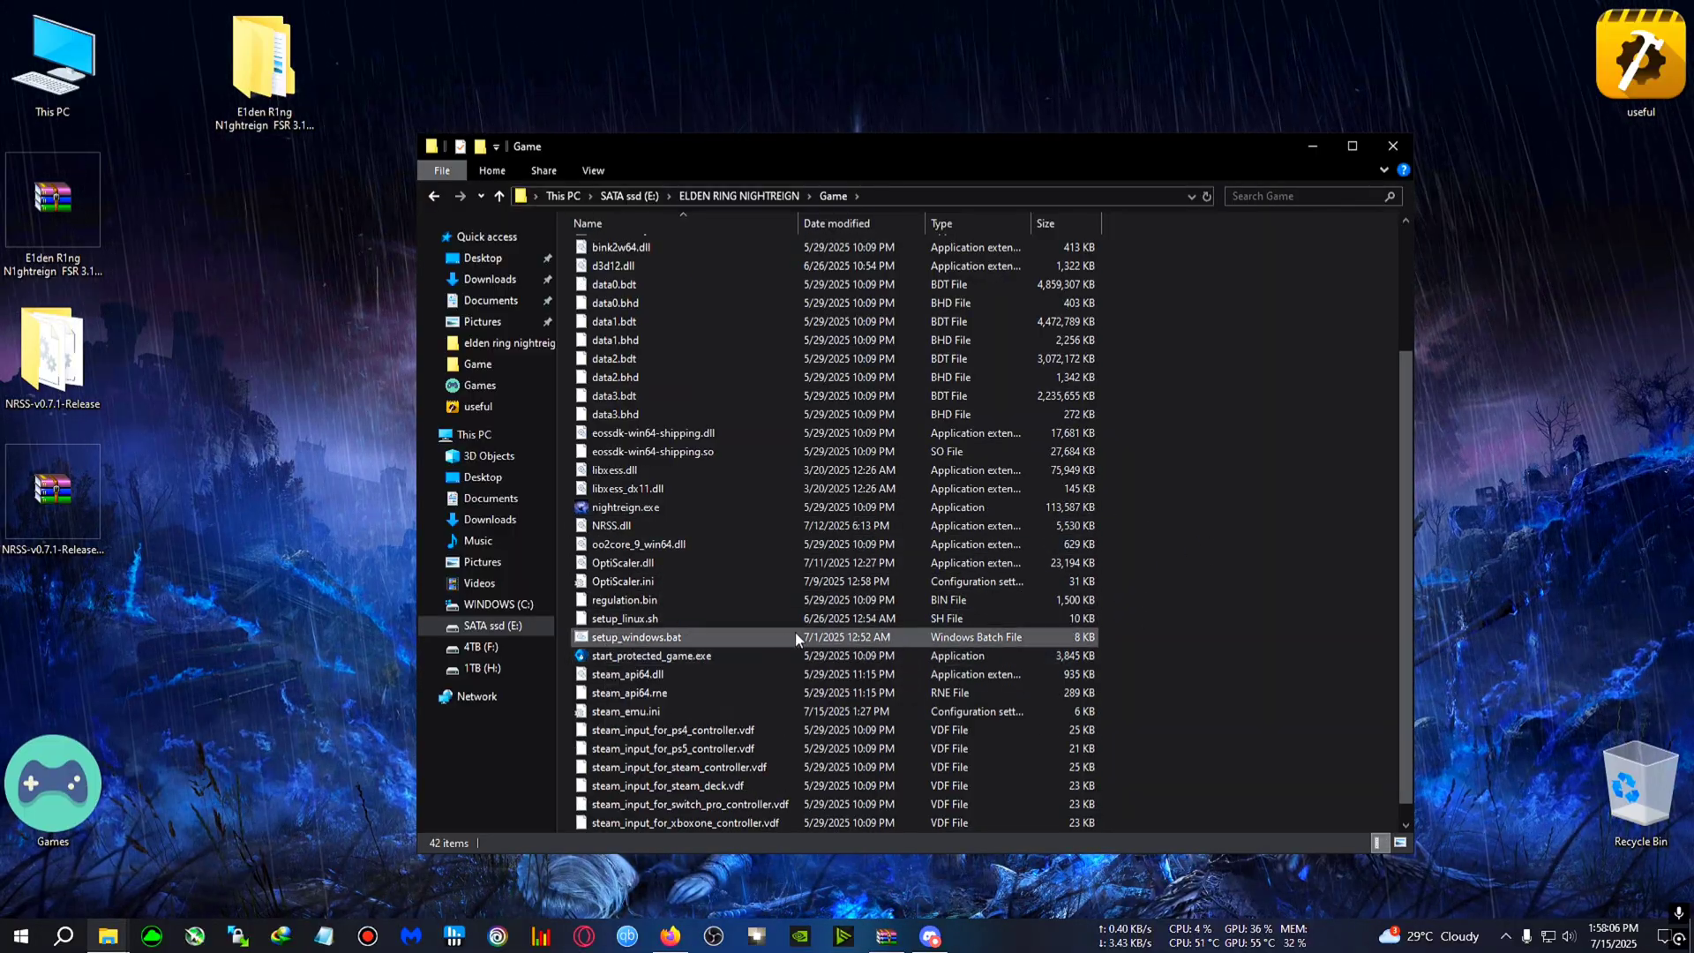
left_click(597, 641)
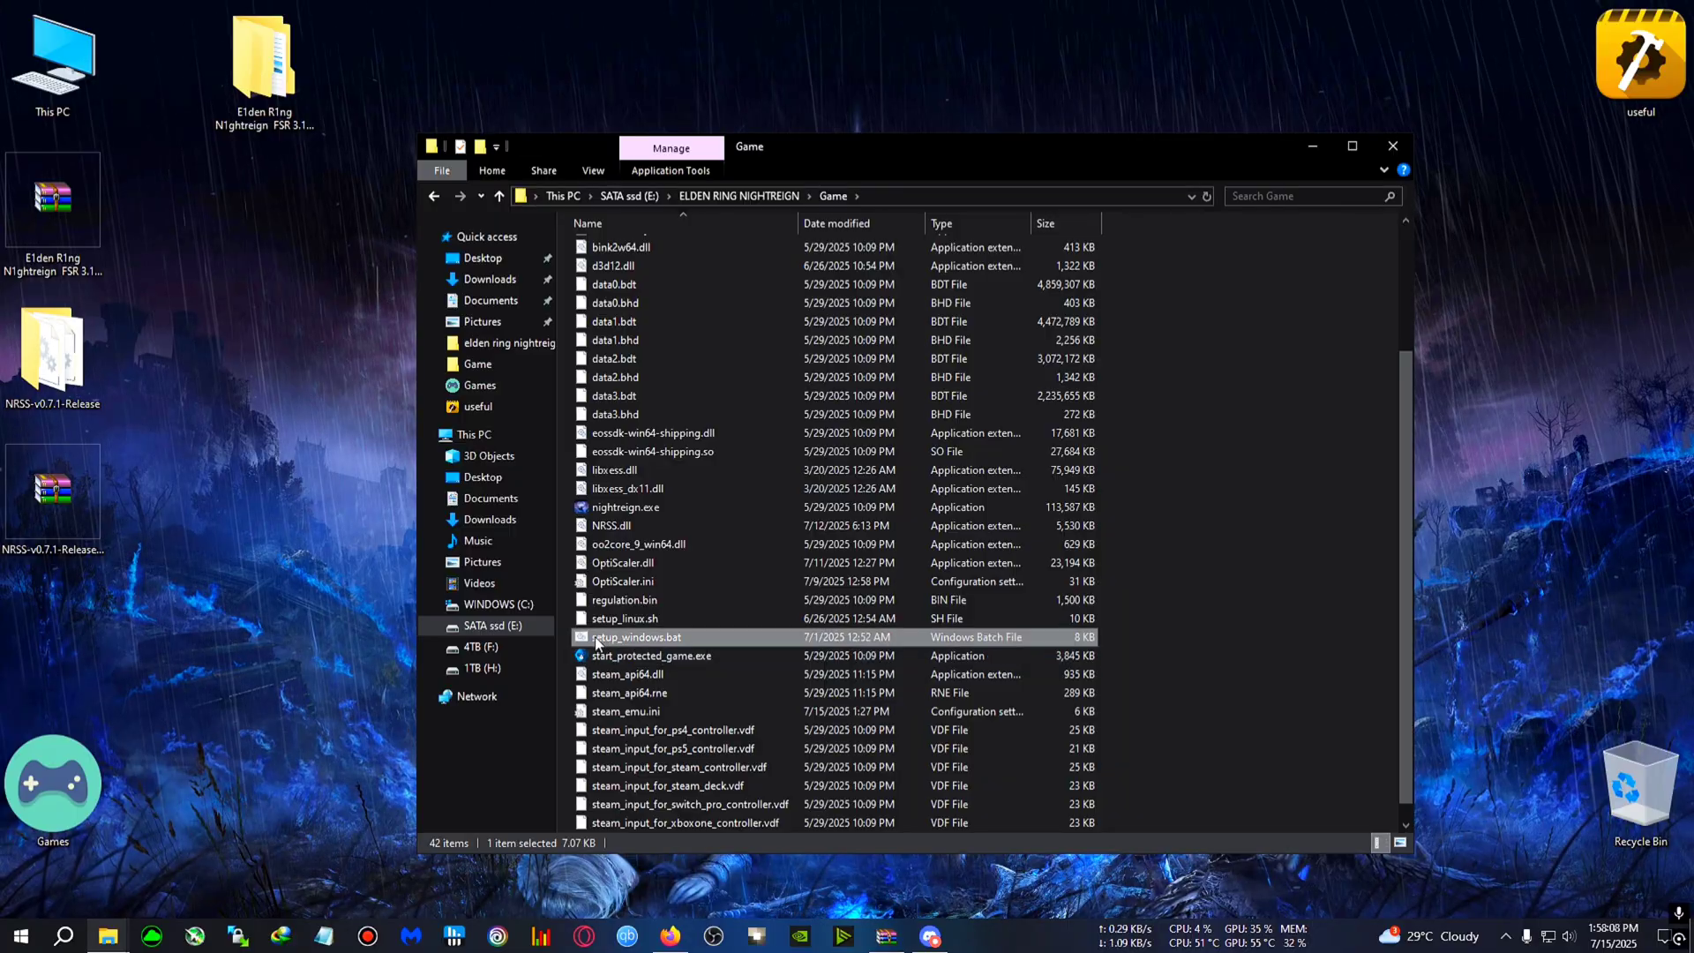
double_click(688, 635)
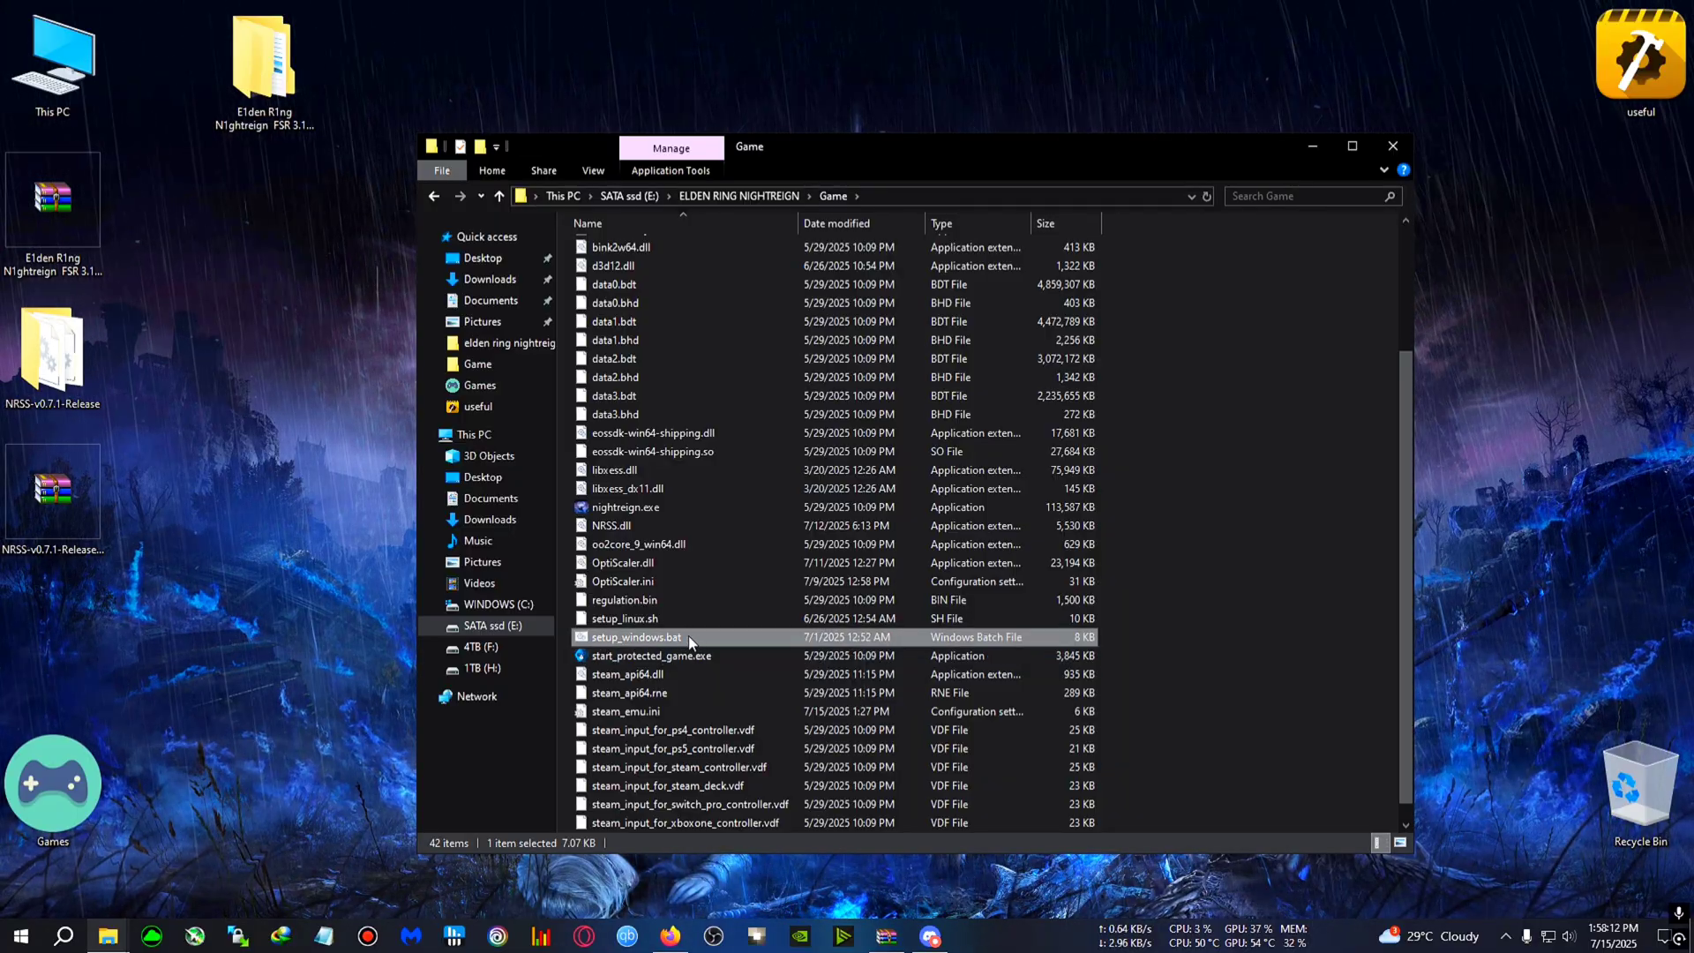
left_click(518, 510)
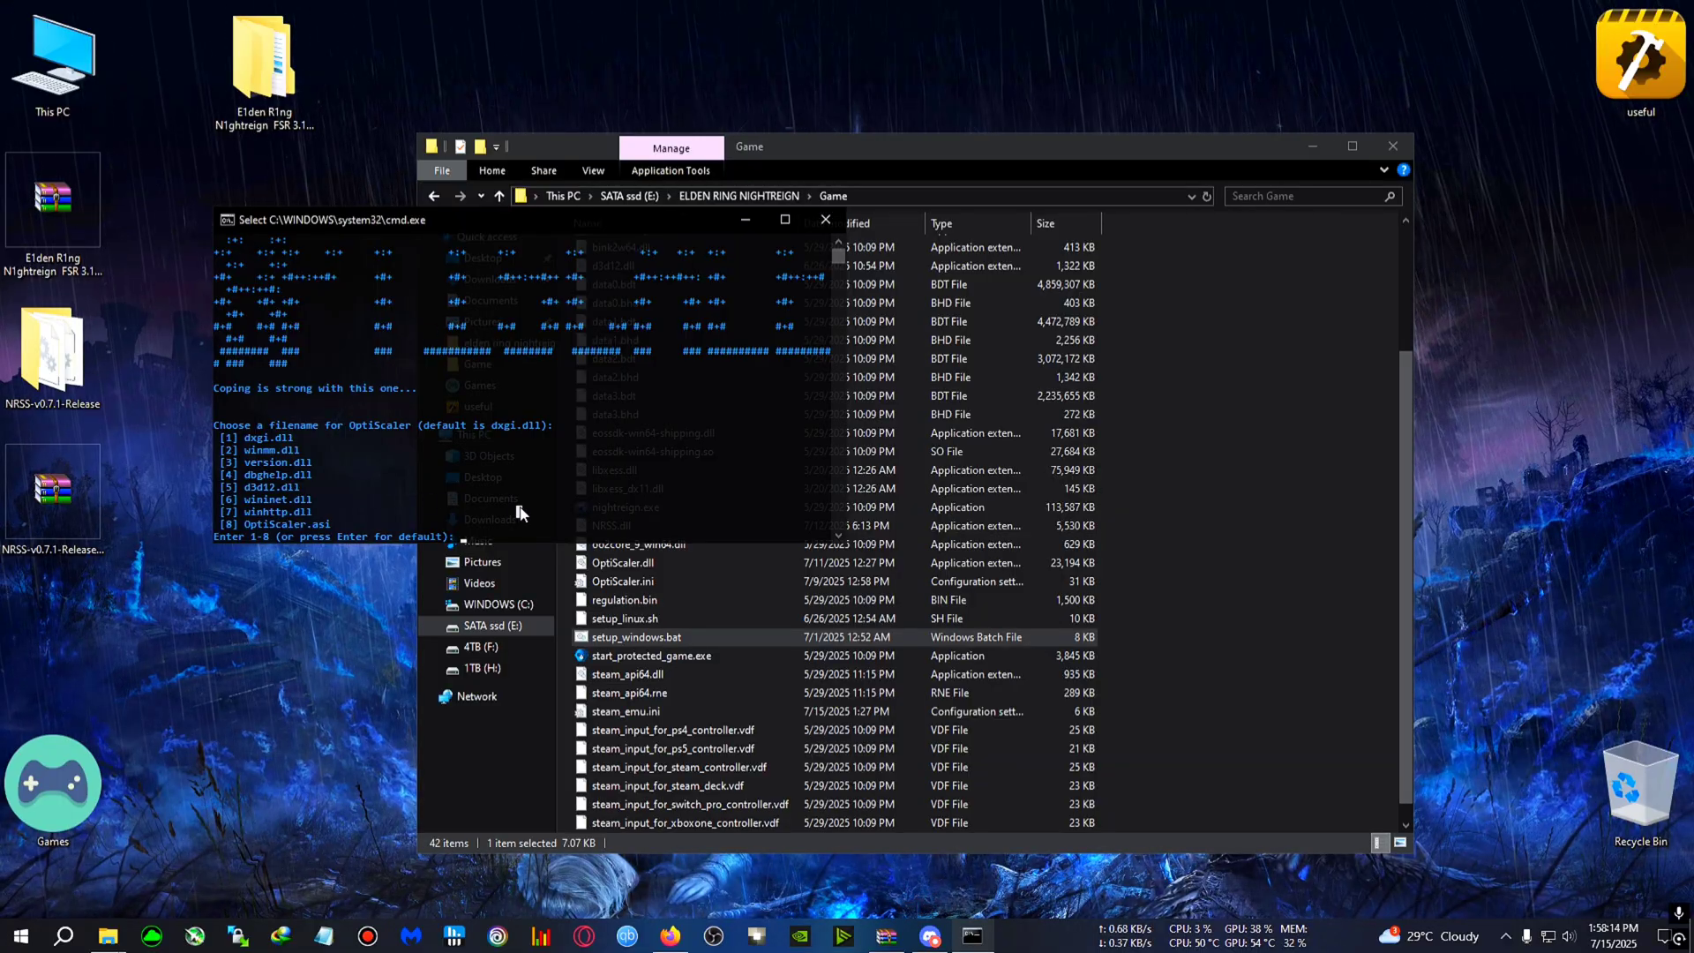
type("1")
key("Return")
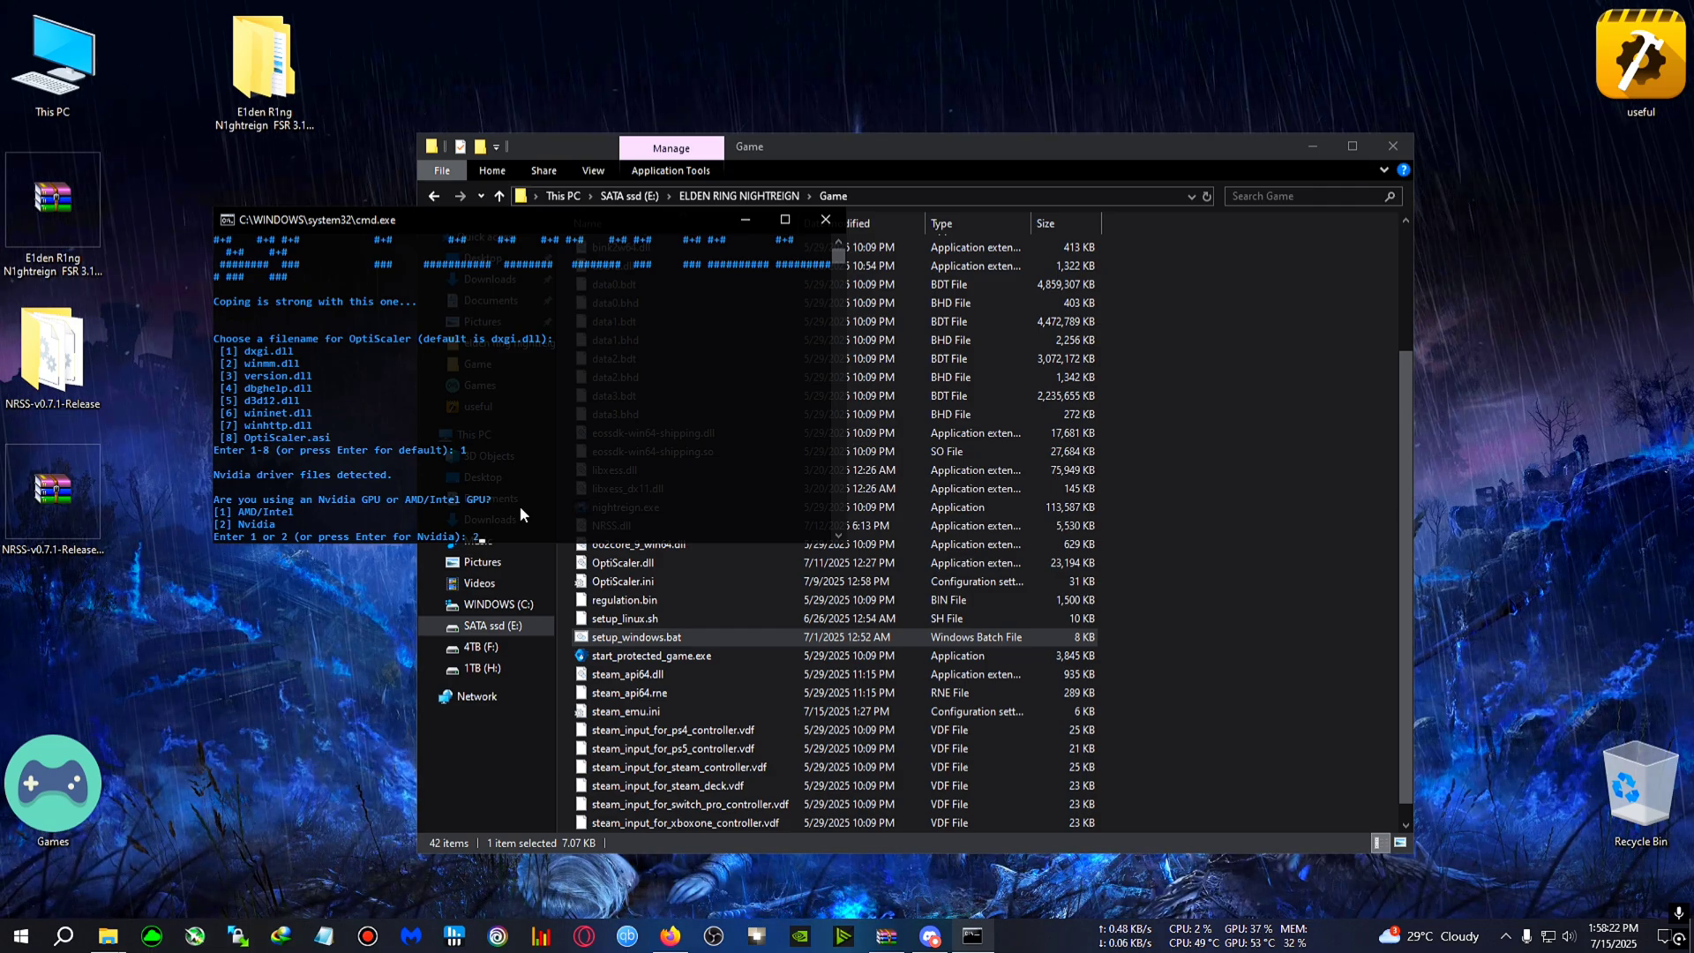
type("2")
key("Return")
key("Return")
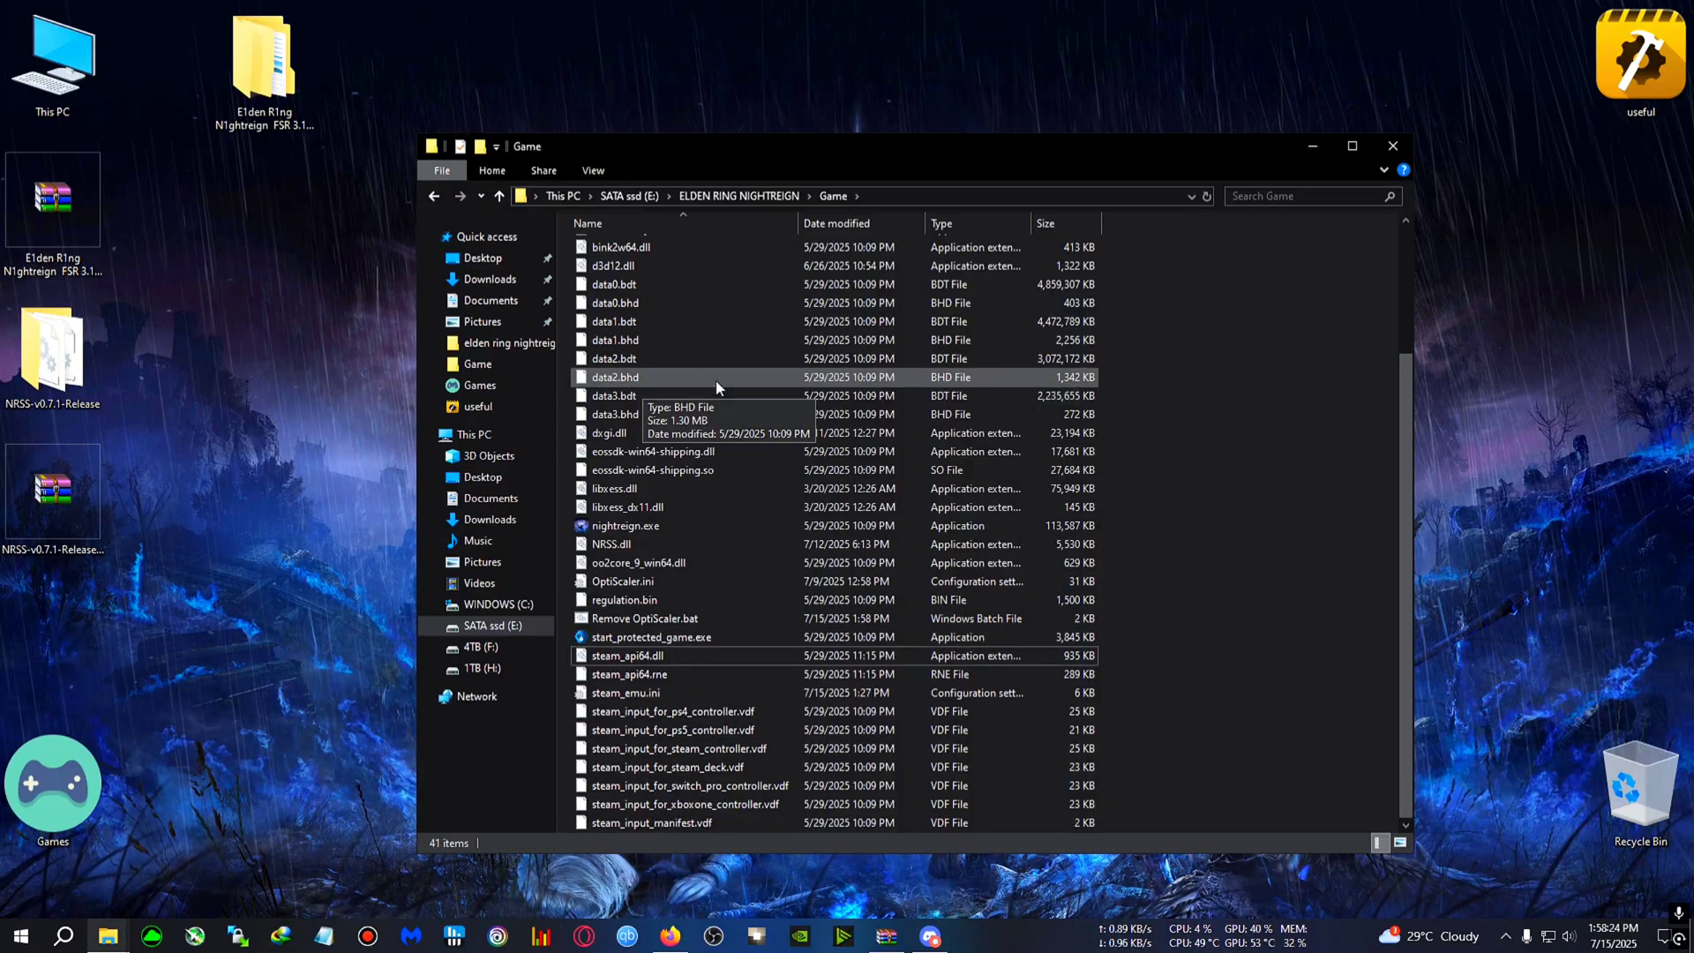
Step: Open OptiScaler.ini from the Game folder, reposition its window and minimize the folder window
left_click_drag(1400, 373, 1391, 451)
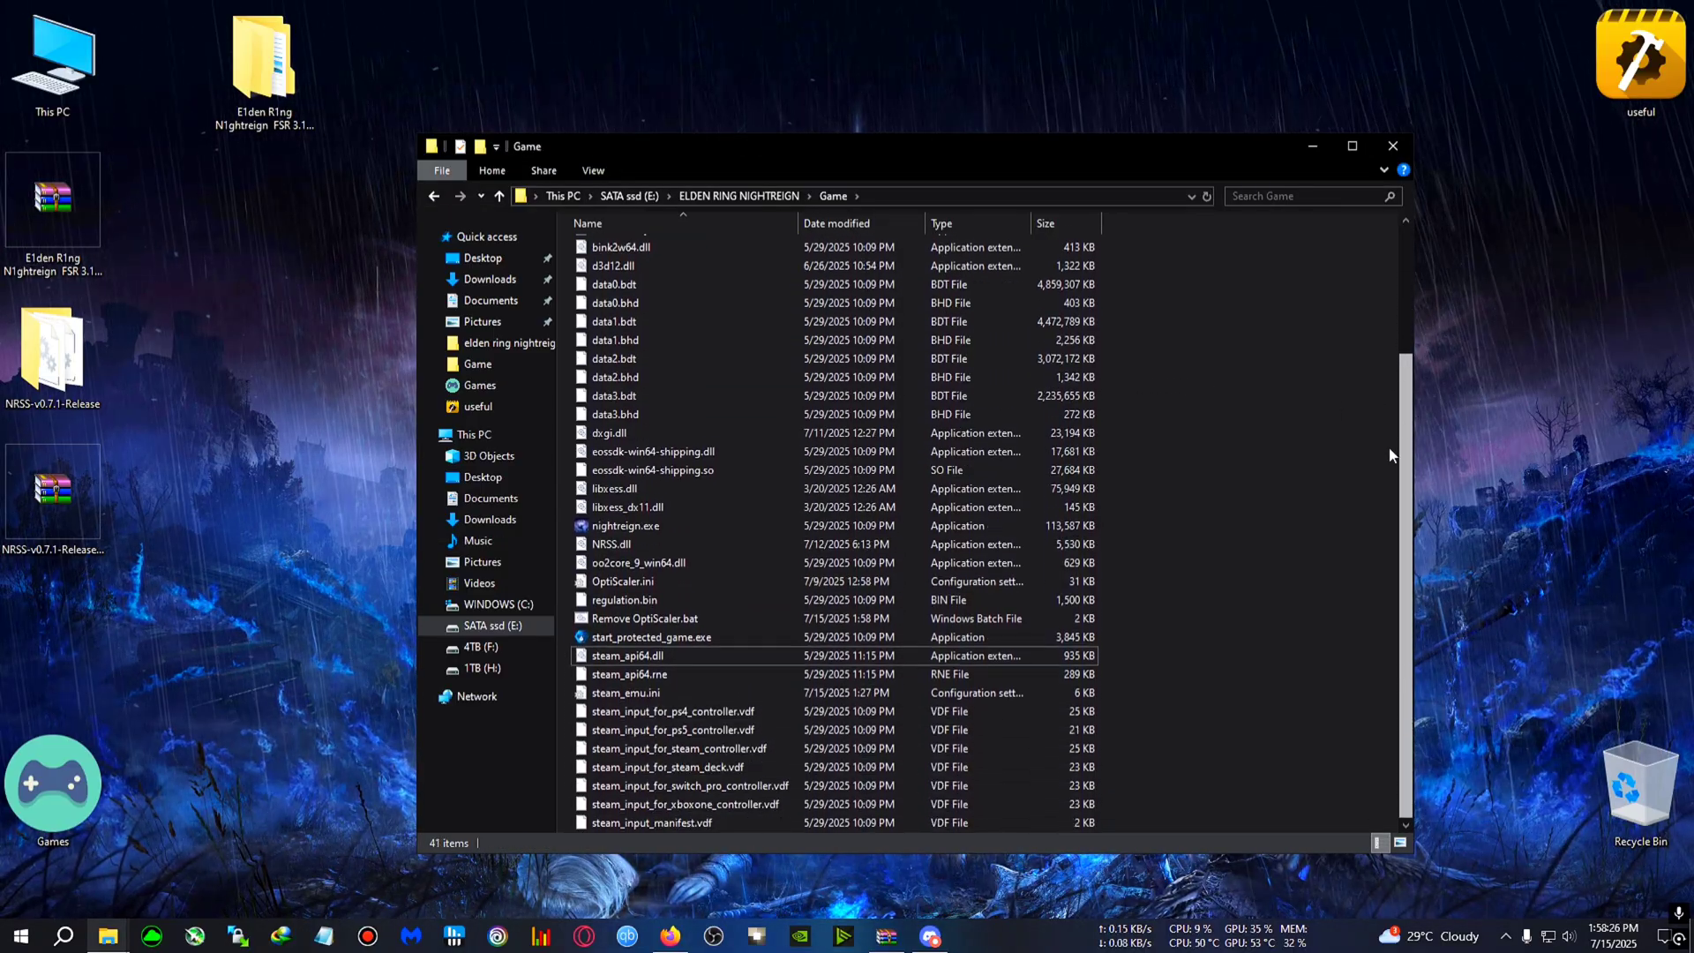
double_click(622, 582)
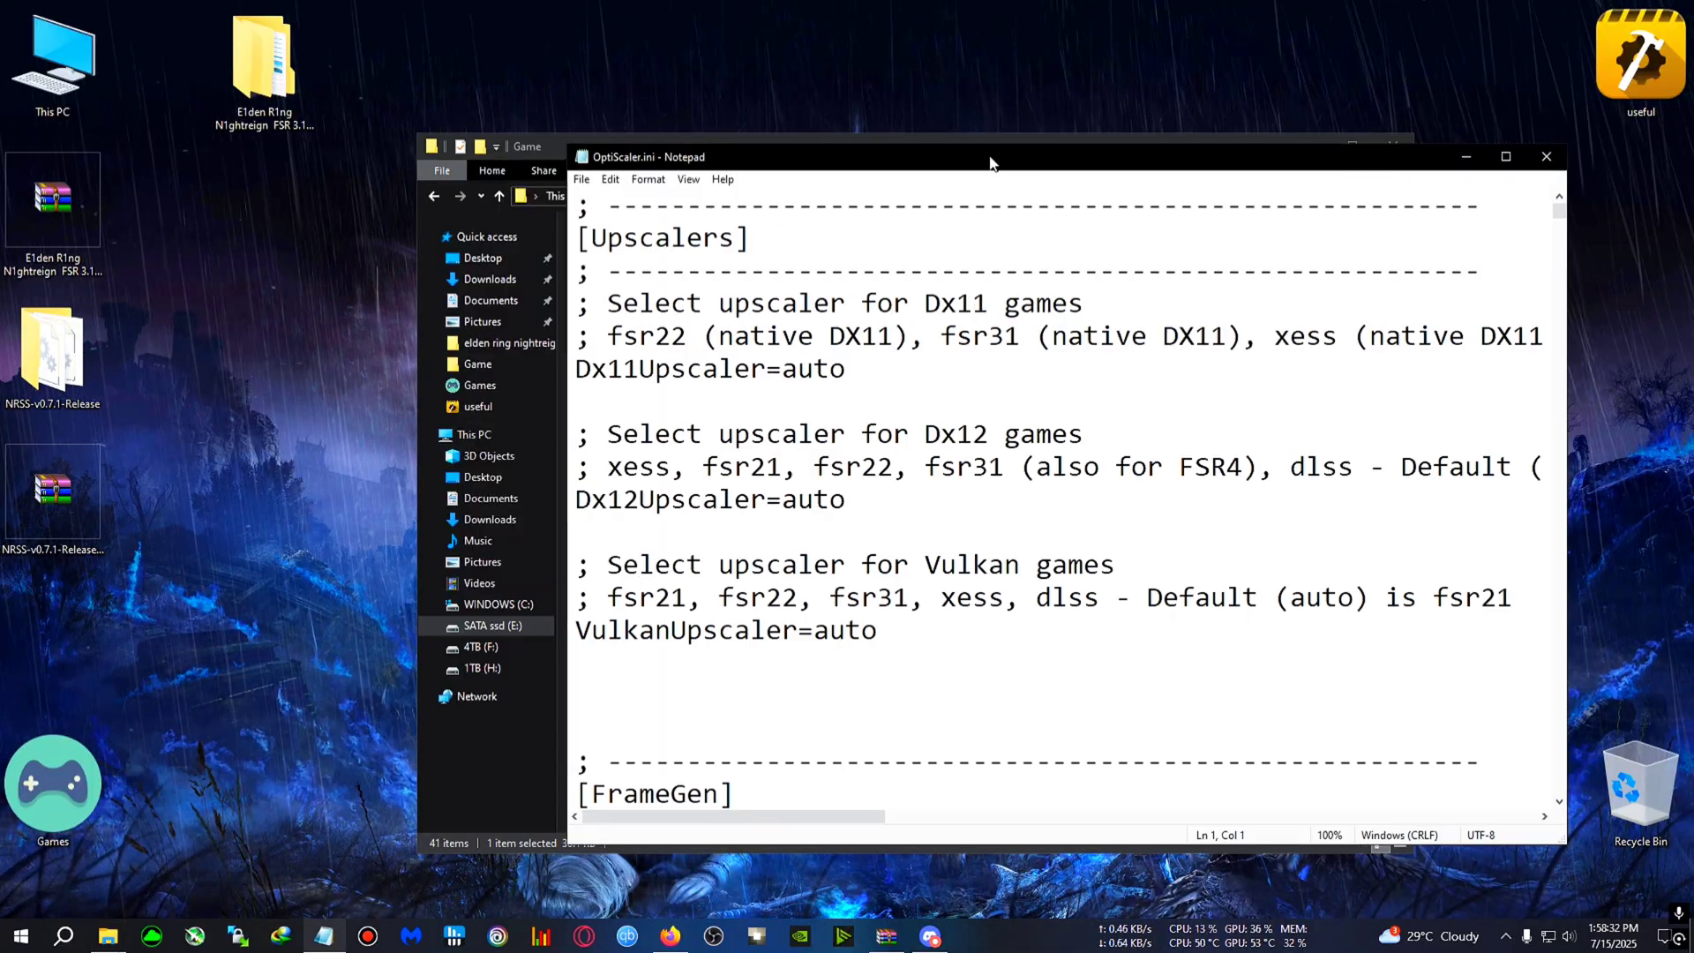
left_click_drag(990, 164, 770, 181)
left_click(1241, 155)
left_click(1313, 145)
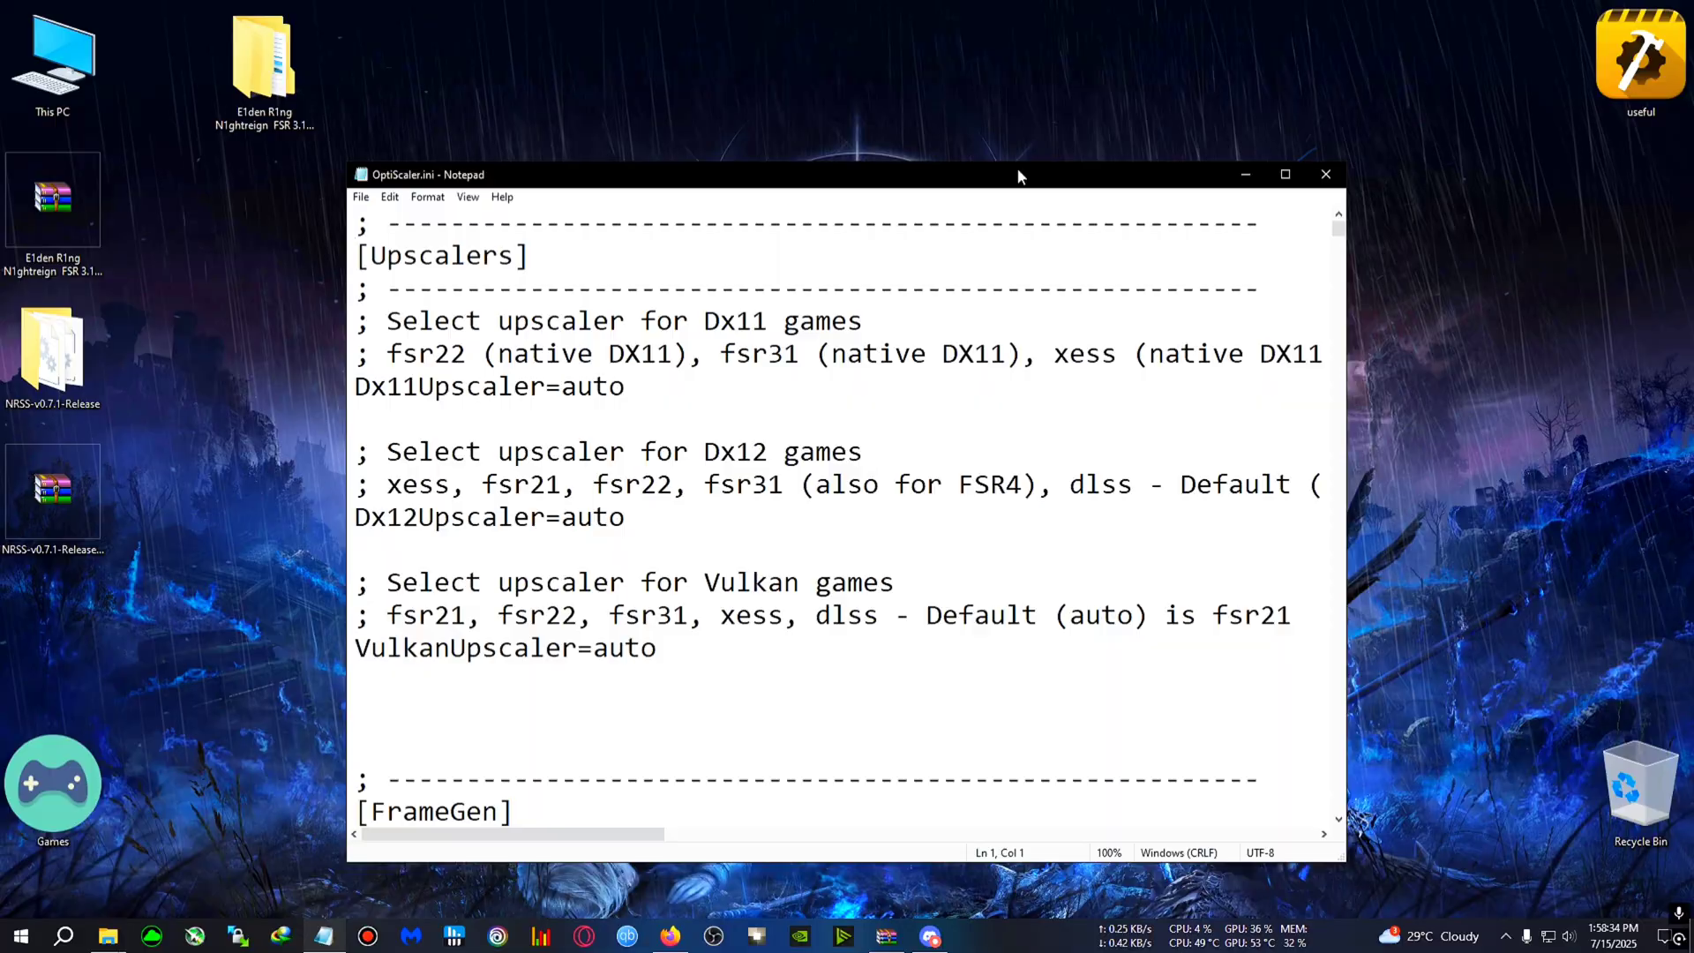
left_click_drag(1018, 169, 1015, 137)
Step: Set FGType to optifg in the FrameGen section of OptiScaler.ini
scroll(852, 411, "down", 3)
scroll(618, 520, "down", 3)
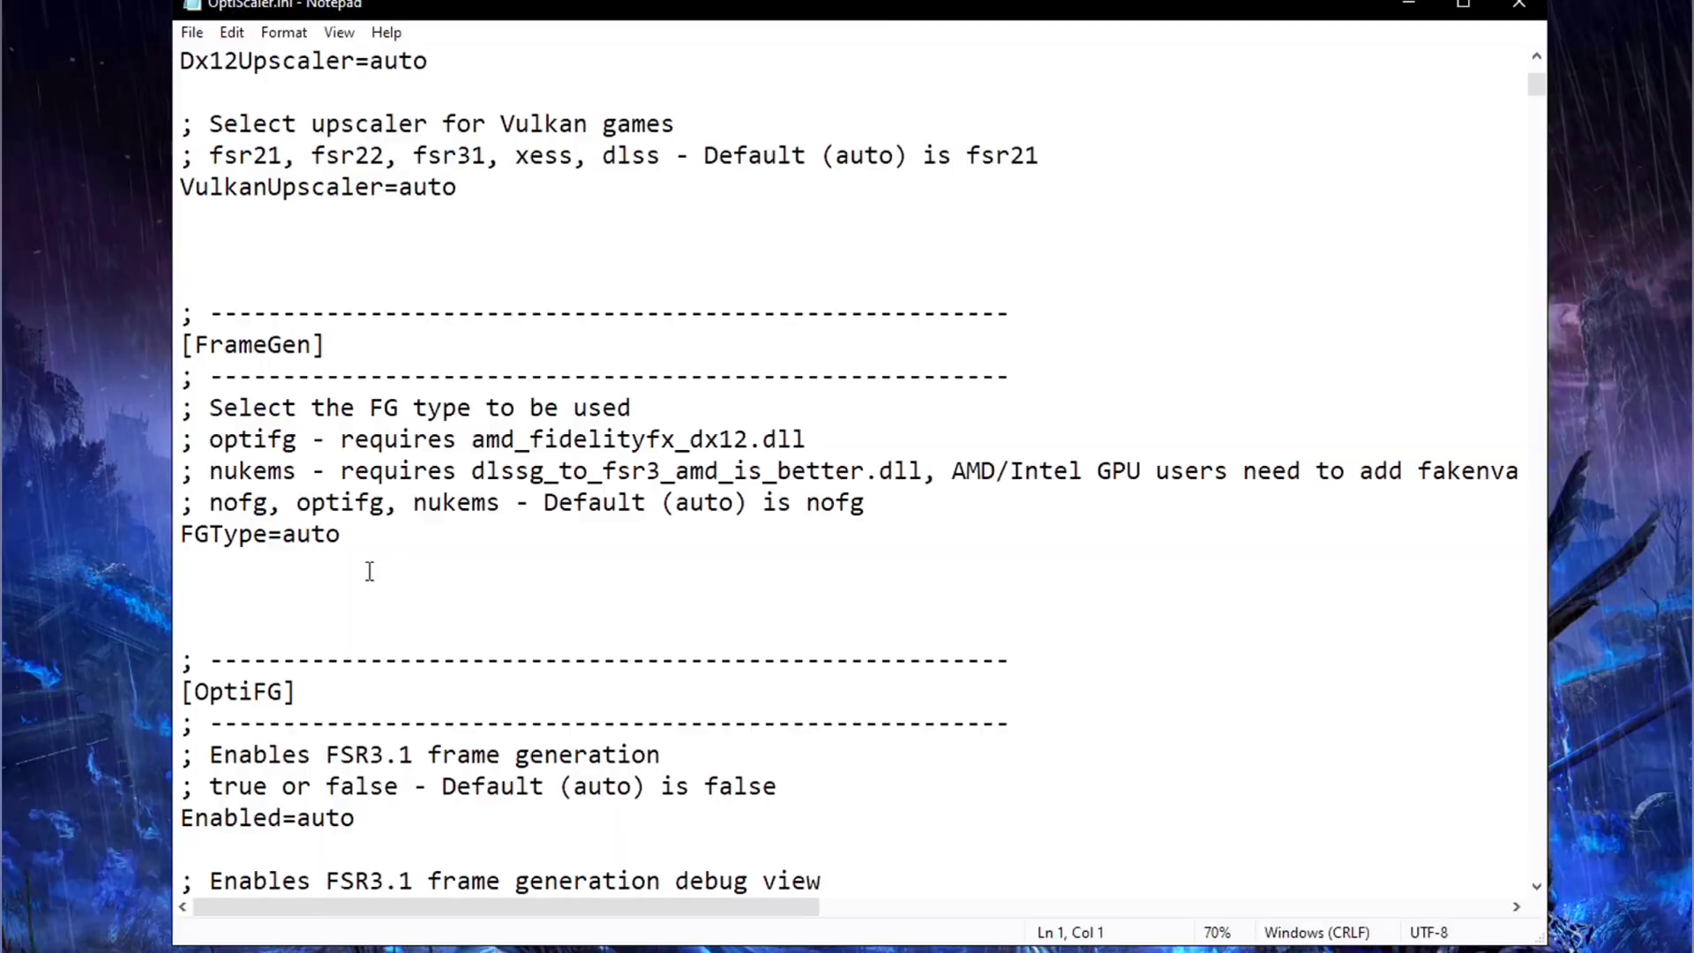
double_click(346, 532)
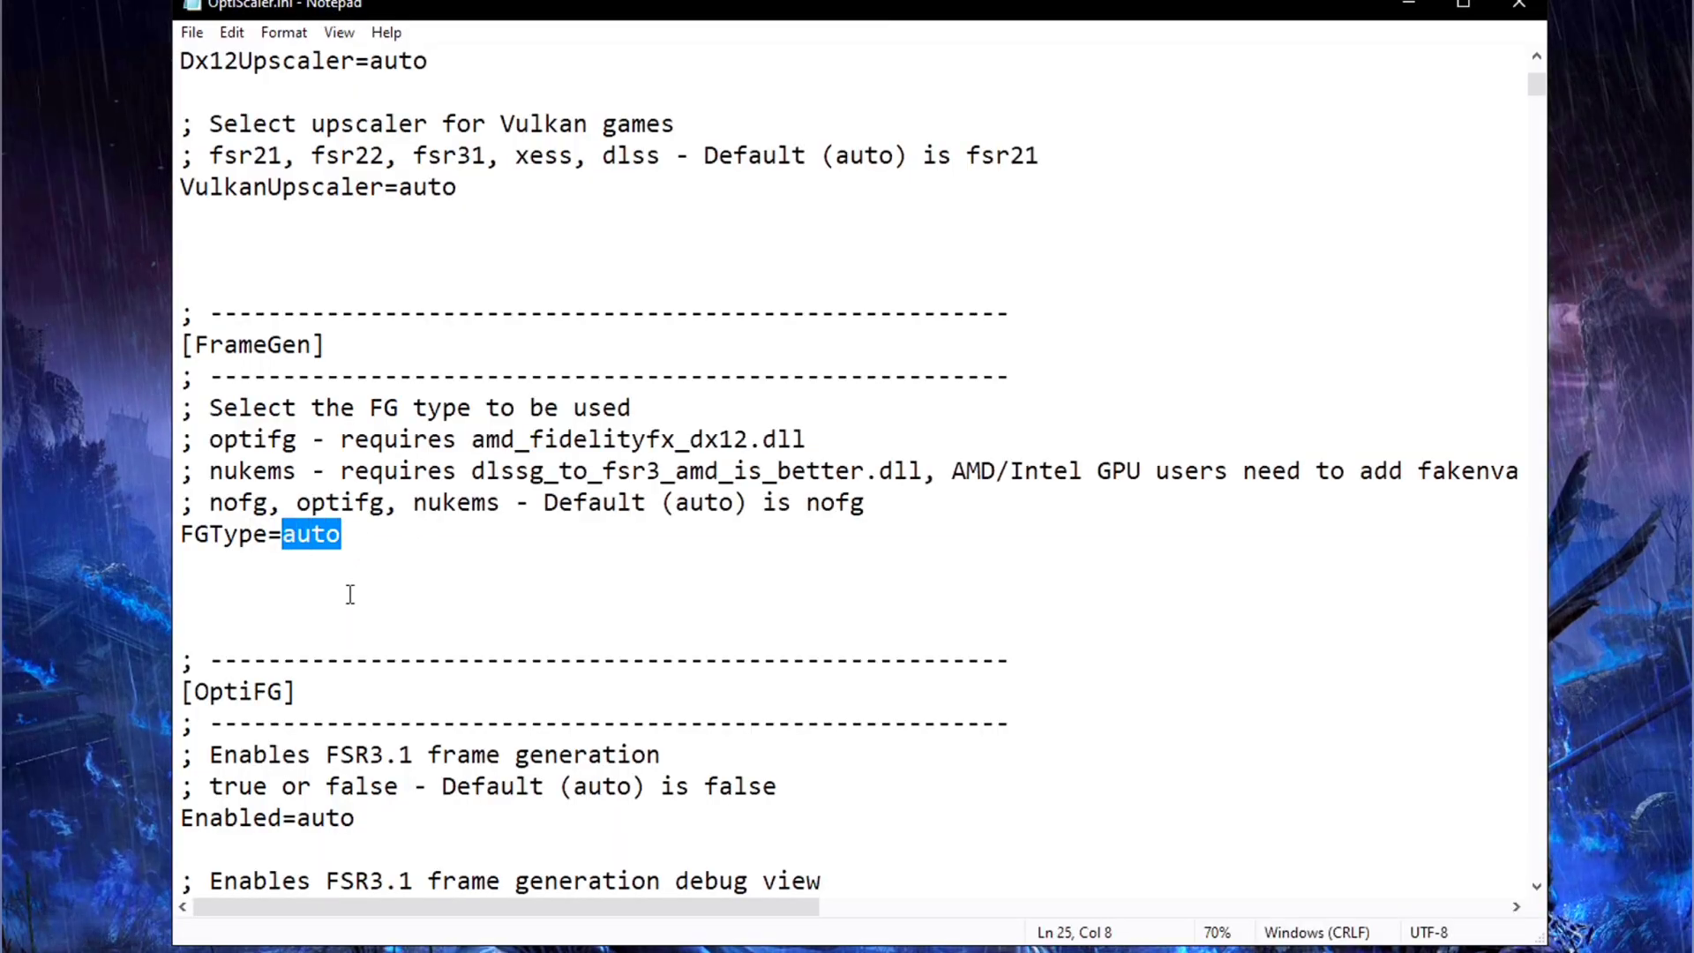
type("optifg")
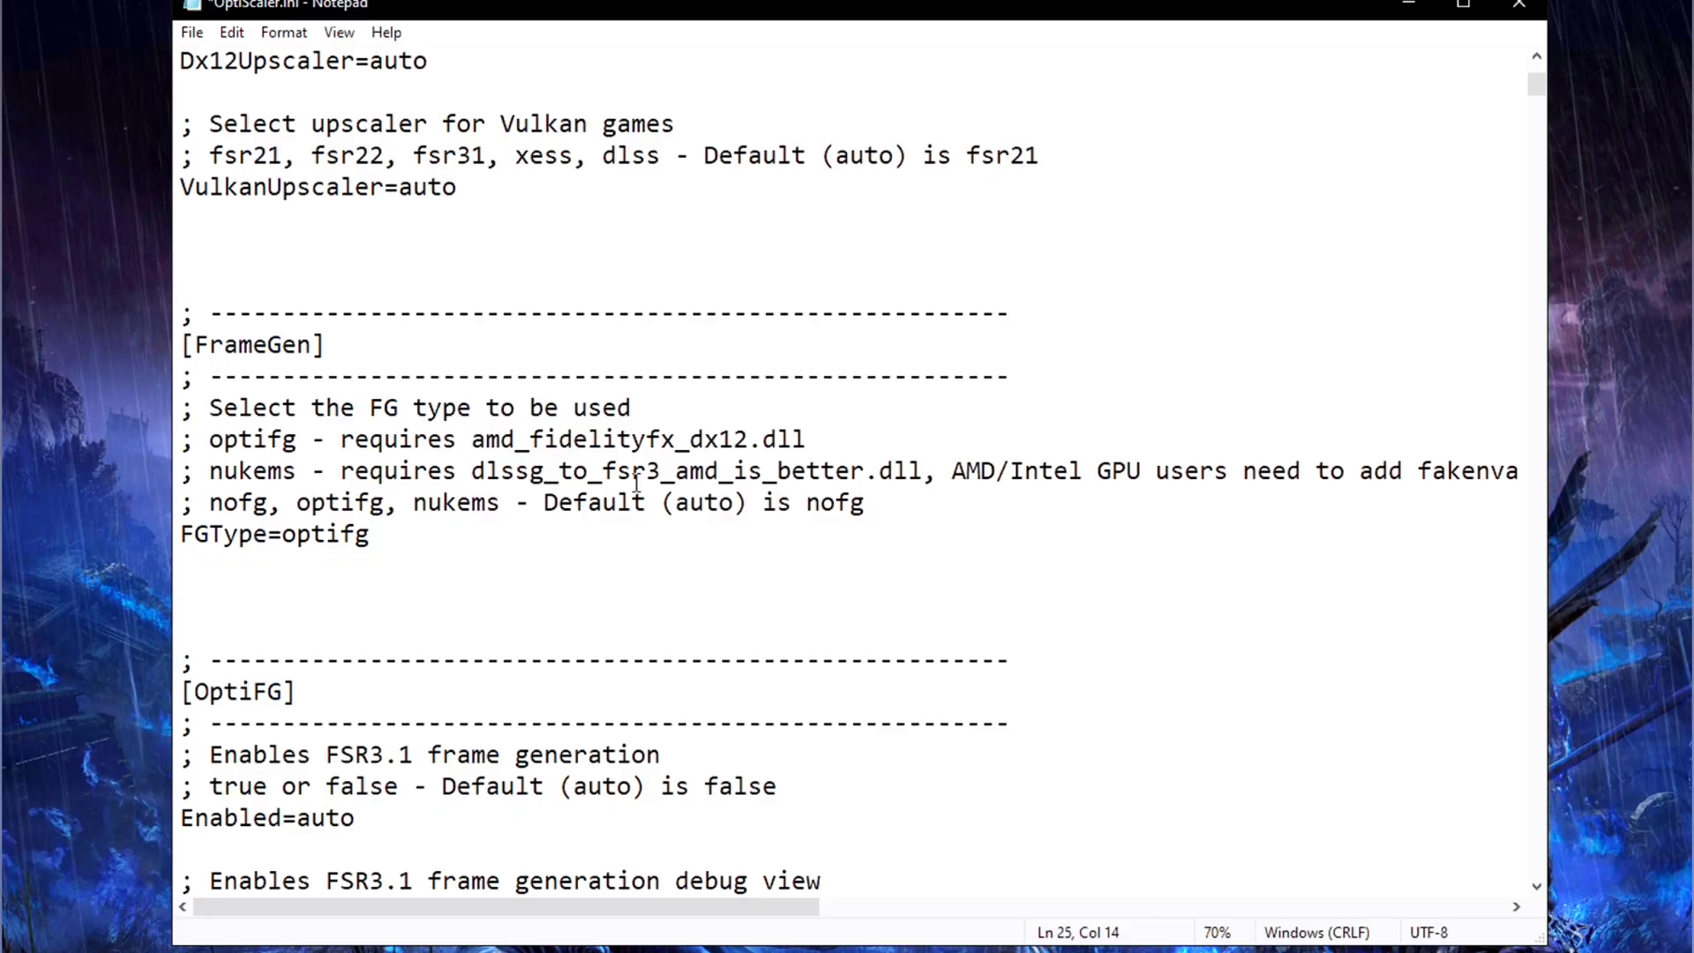
Step: Set BuildPipelines to false in the XeSS section of OptiScaler.ini
left_click_drag(1536, 93, 1542, 272)
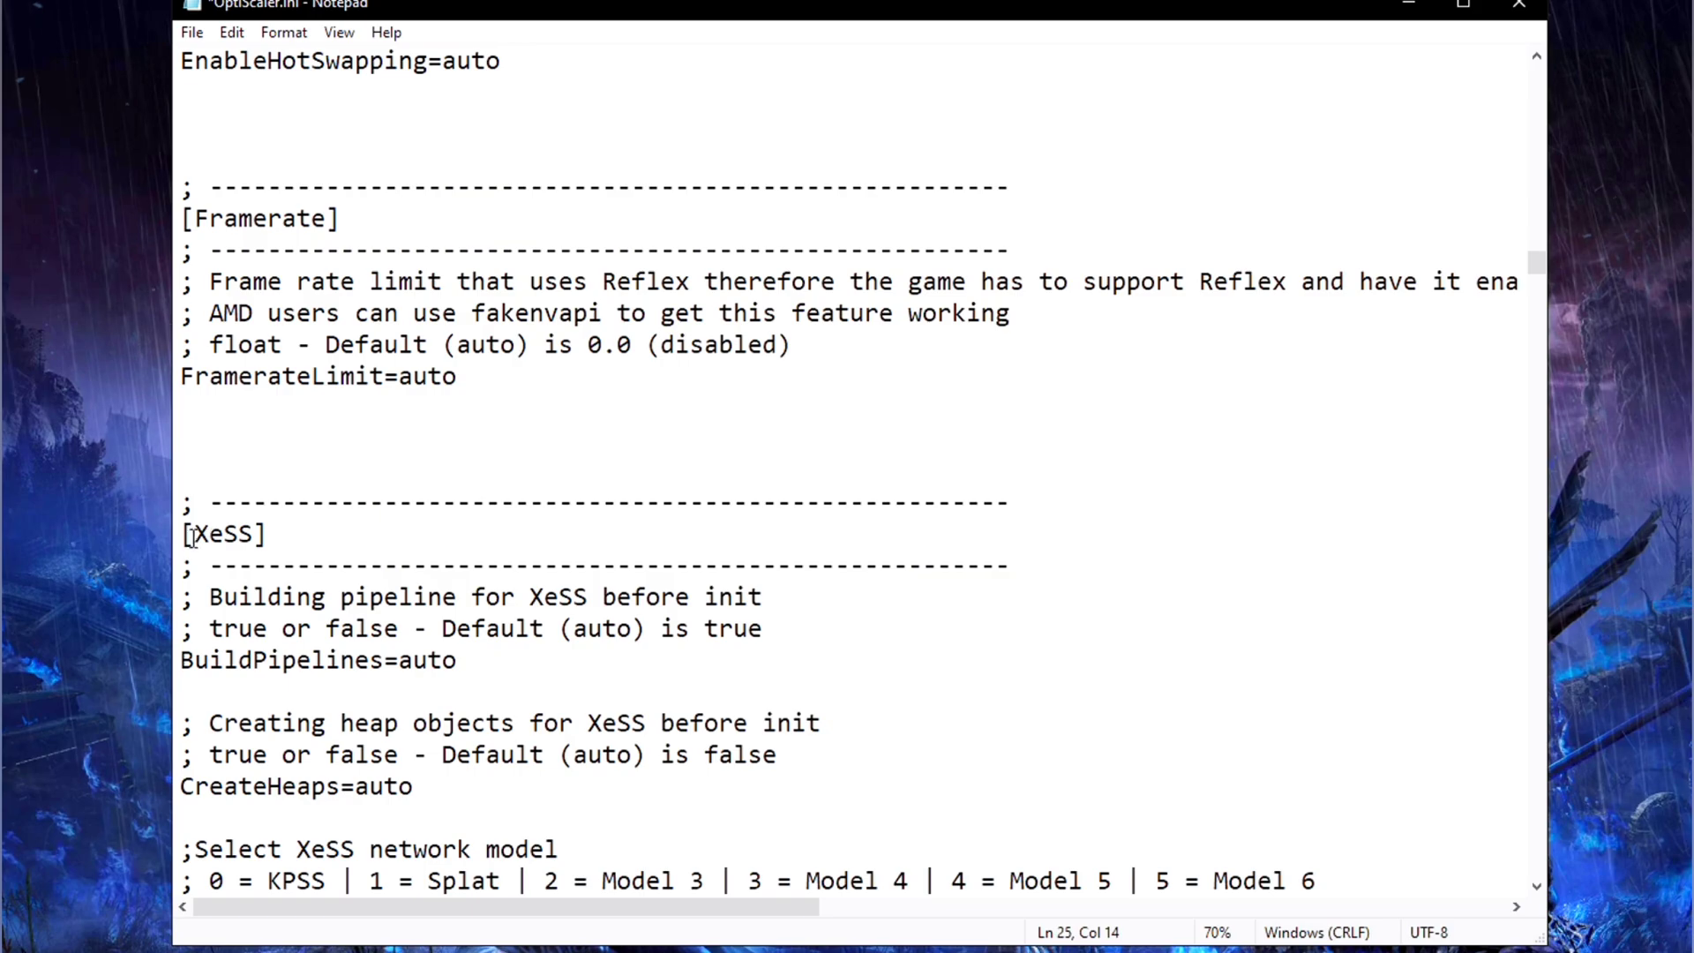
left_click(266, 535)
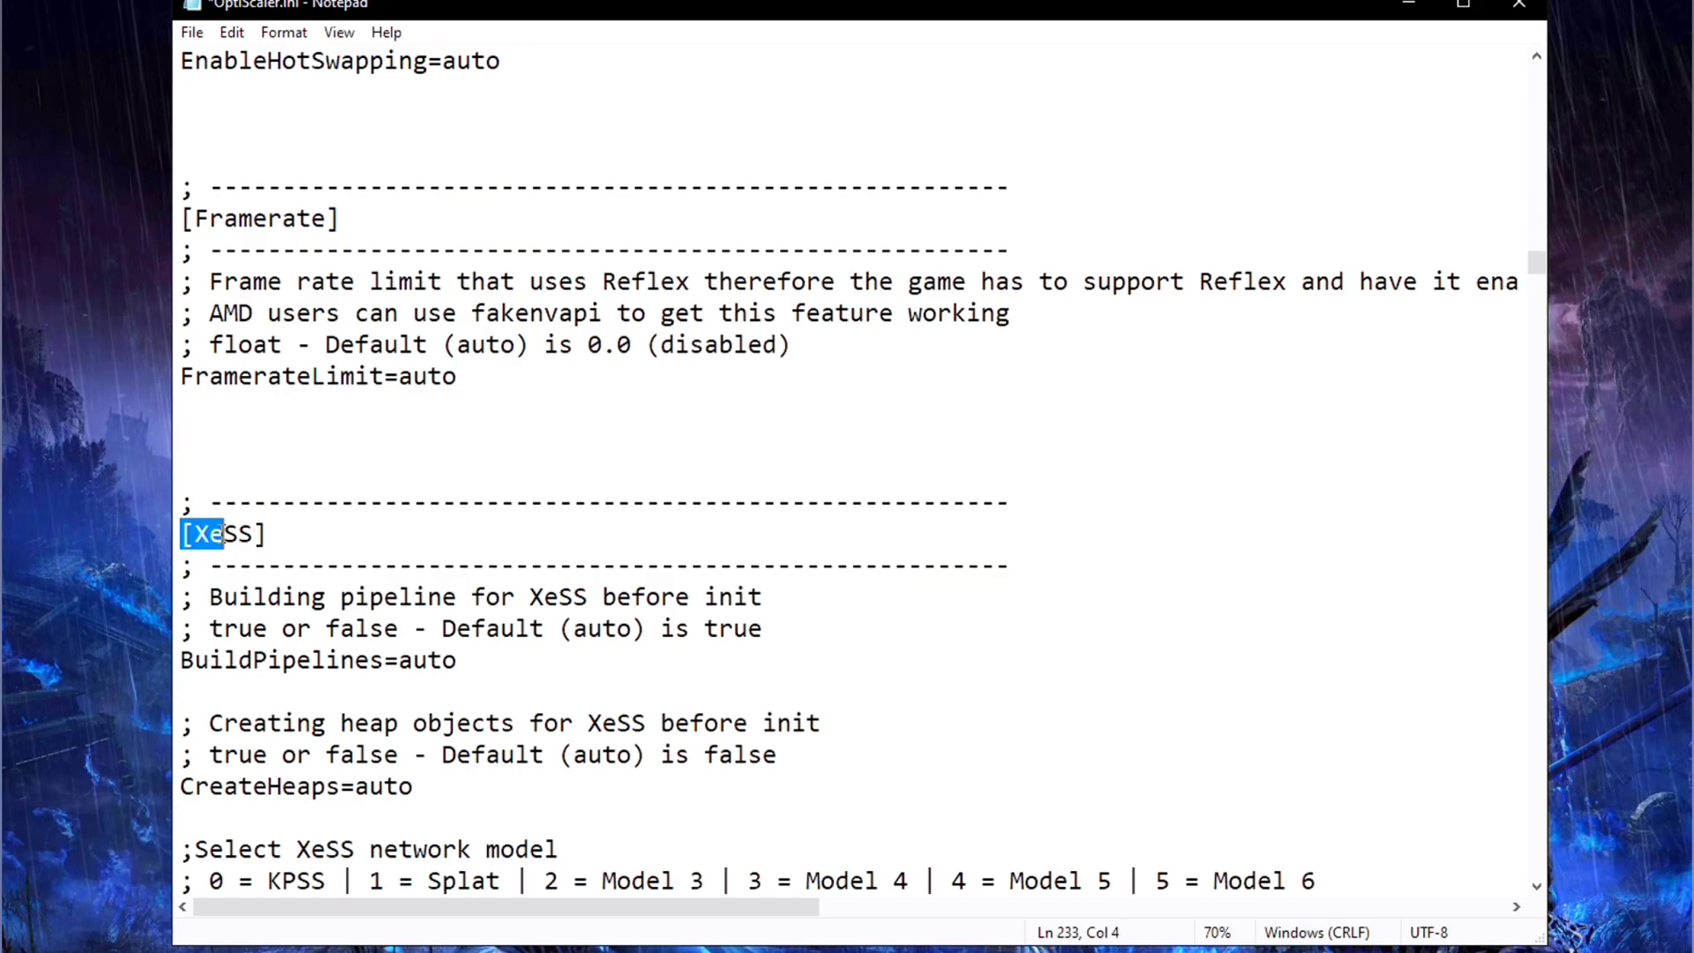
left_click_drag(222, 534, 474, 527)
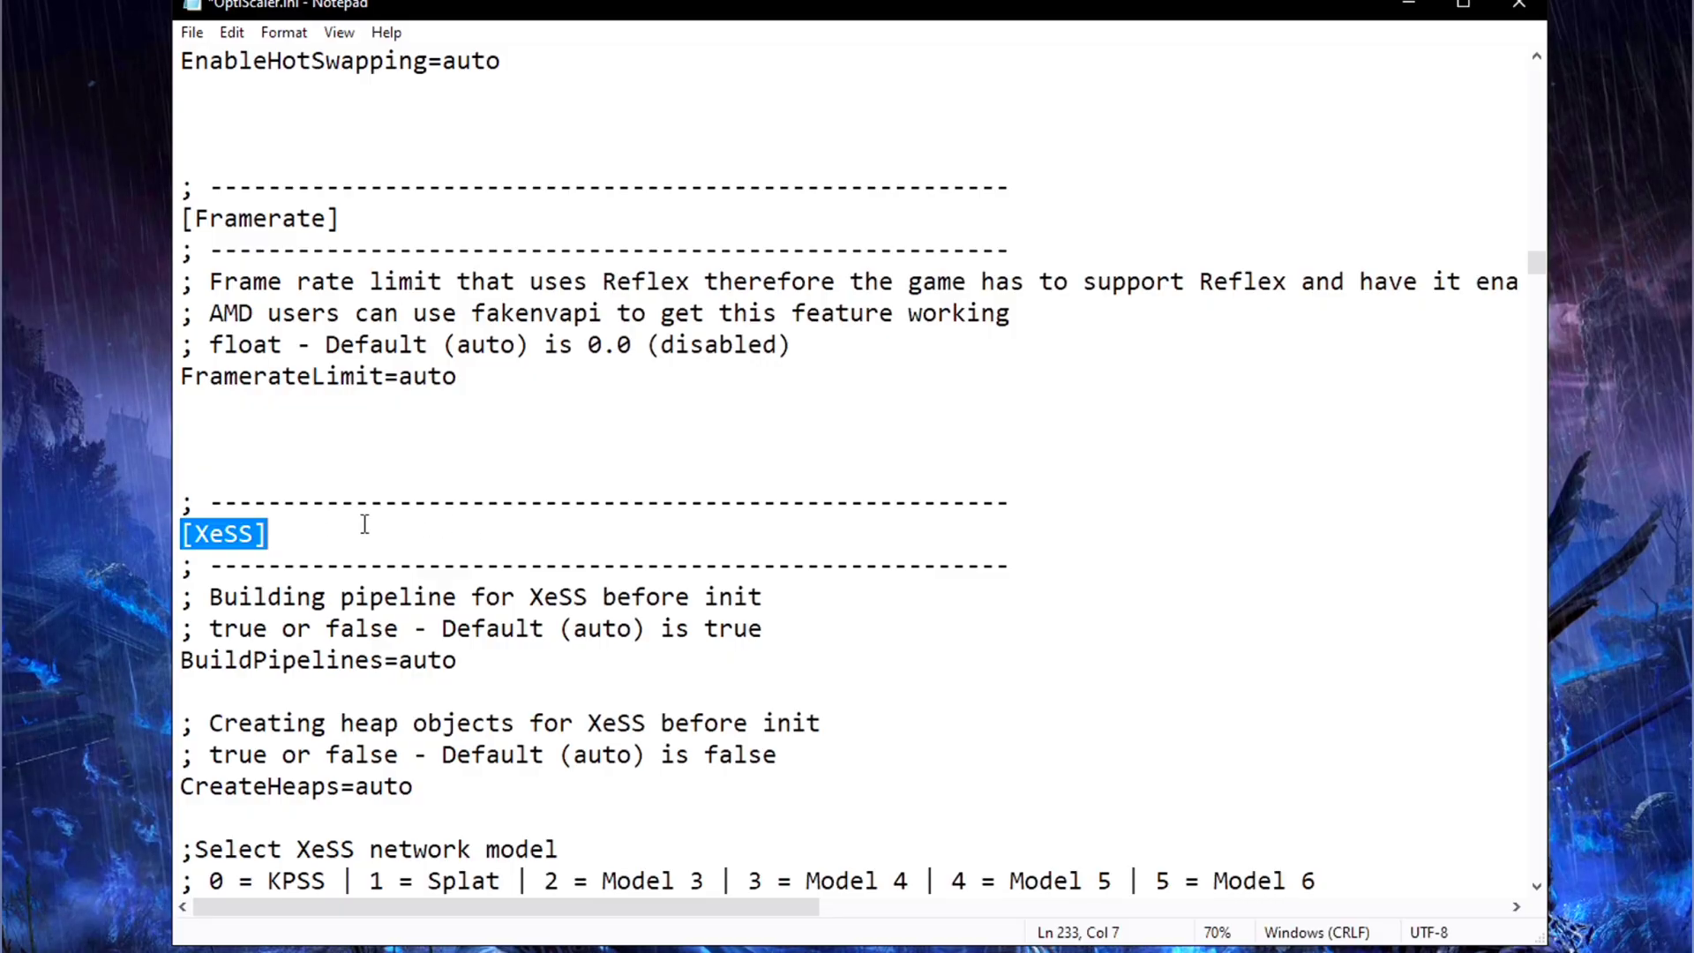
left_click_drag(300, 532, 202, 535)
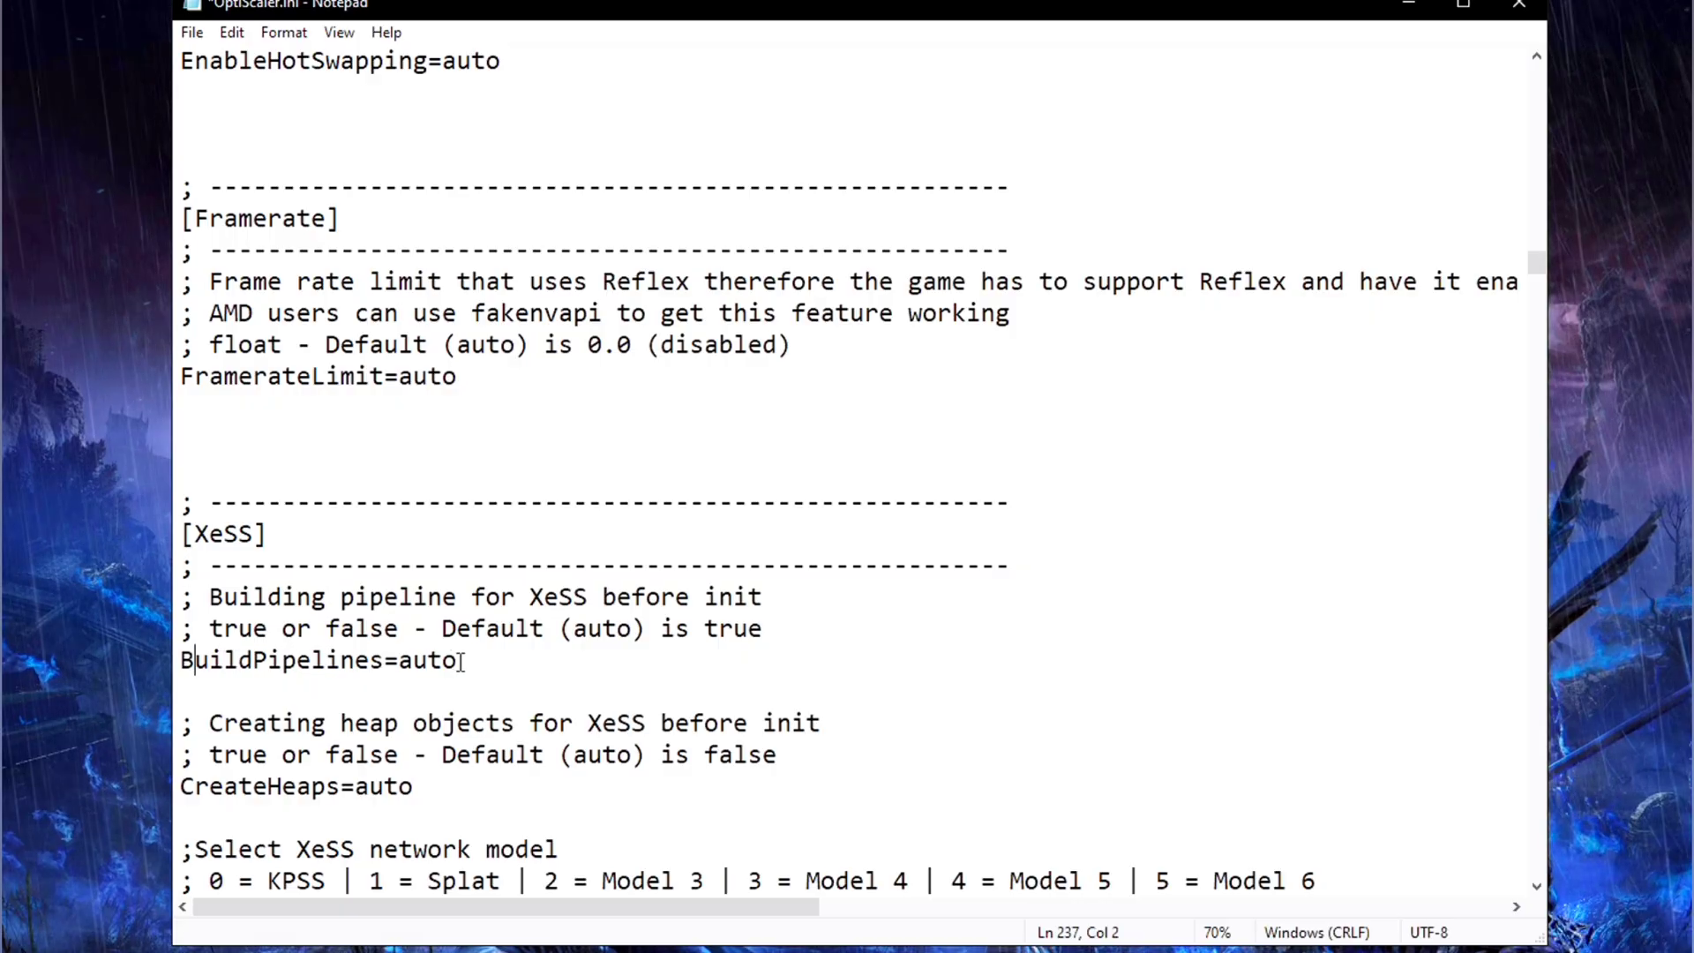
left_click_drag(457, 660, 421, 663)
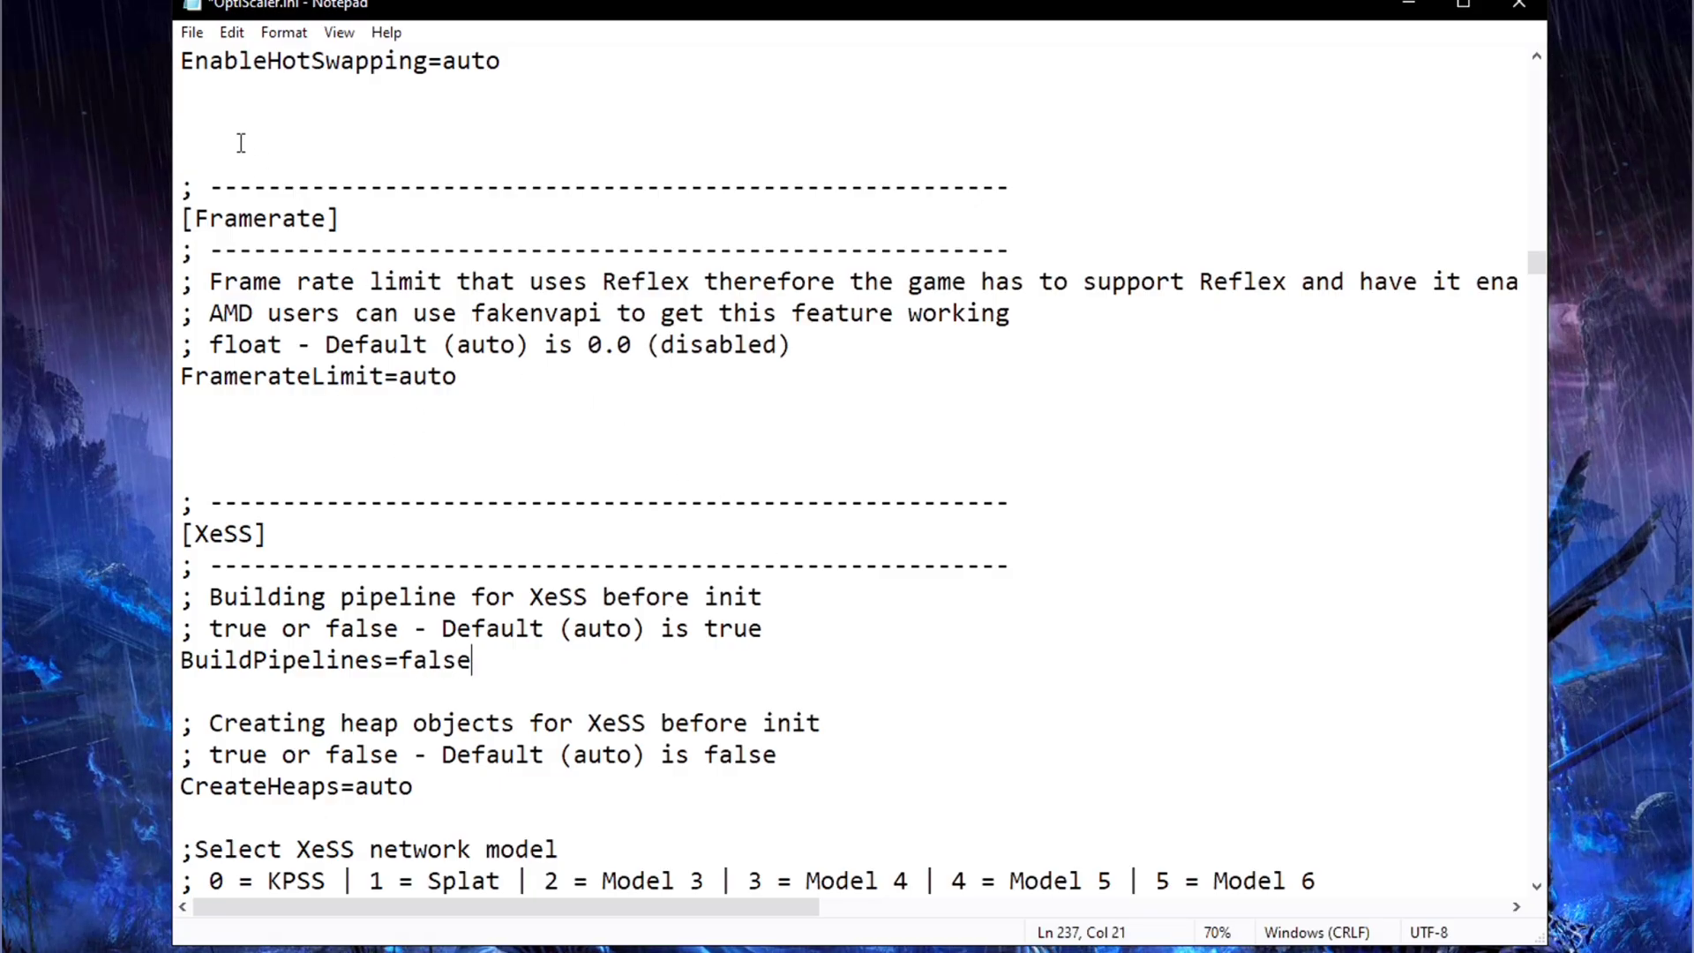
Step: Save the changes to OptiScaler.ini and close the file
left_click(191, 33)
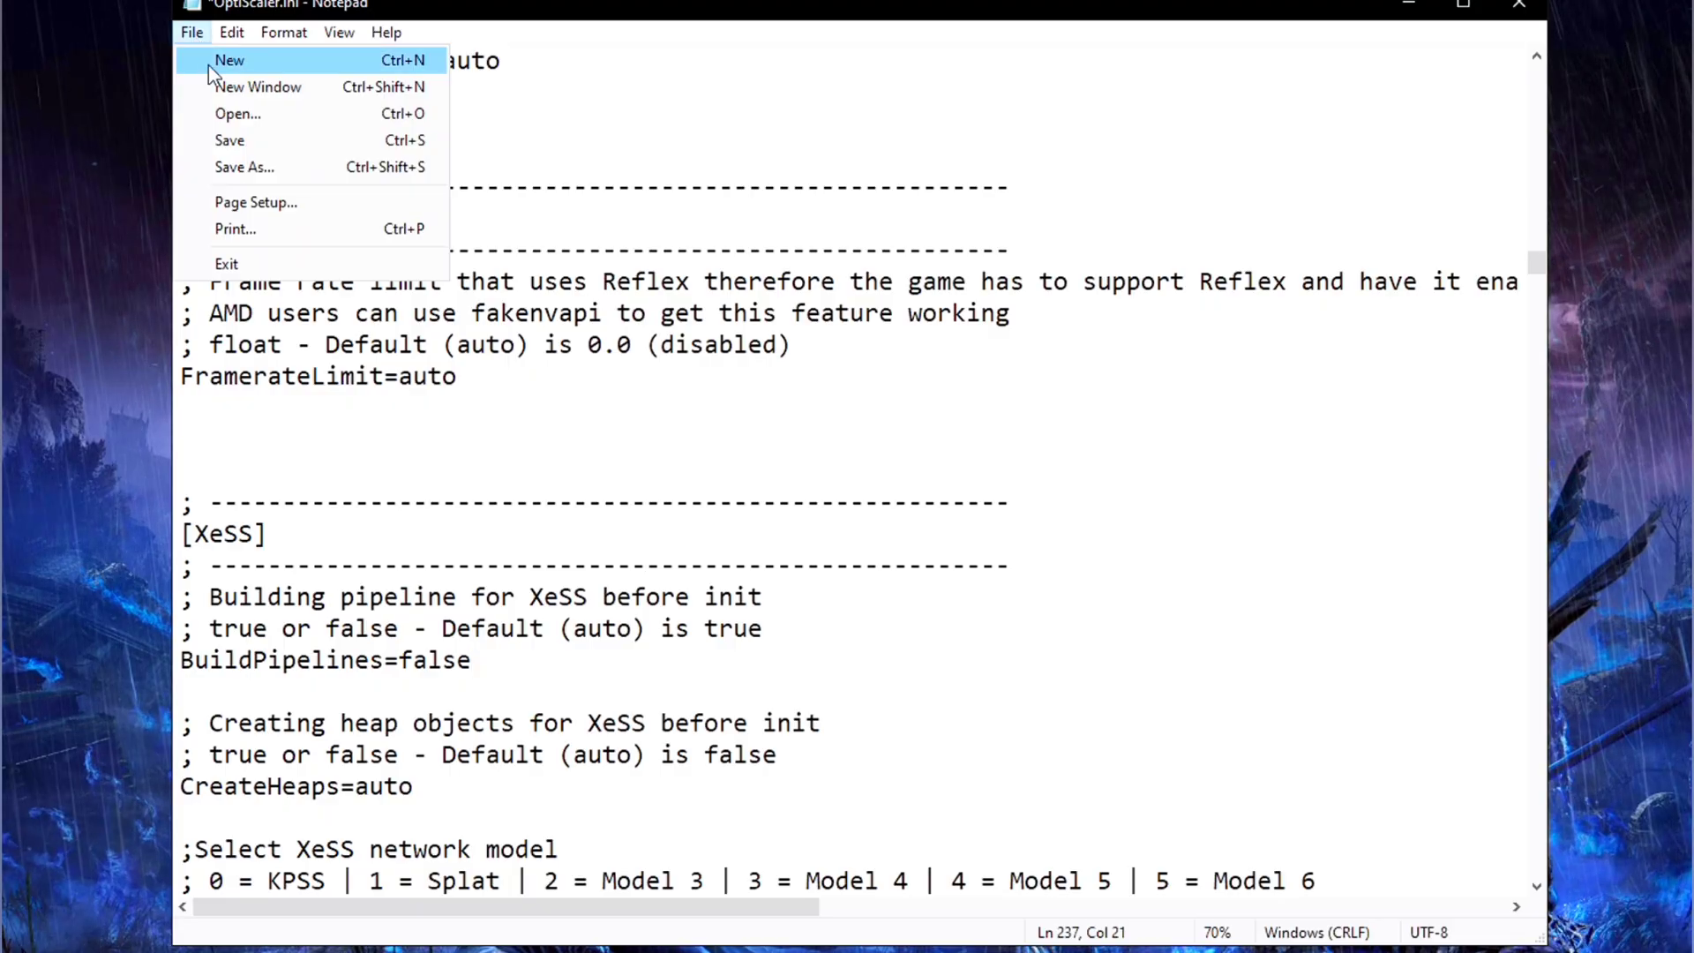
left_click(278, 143)
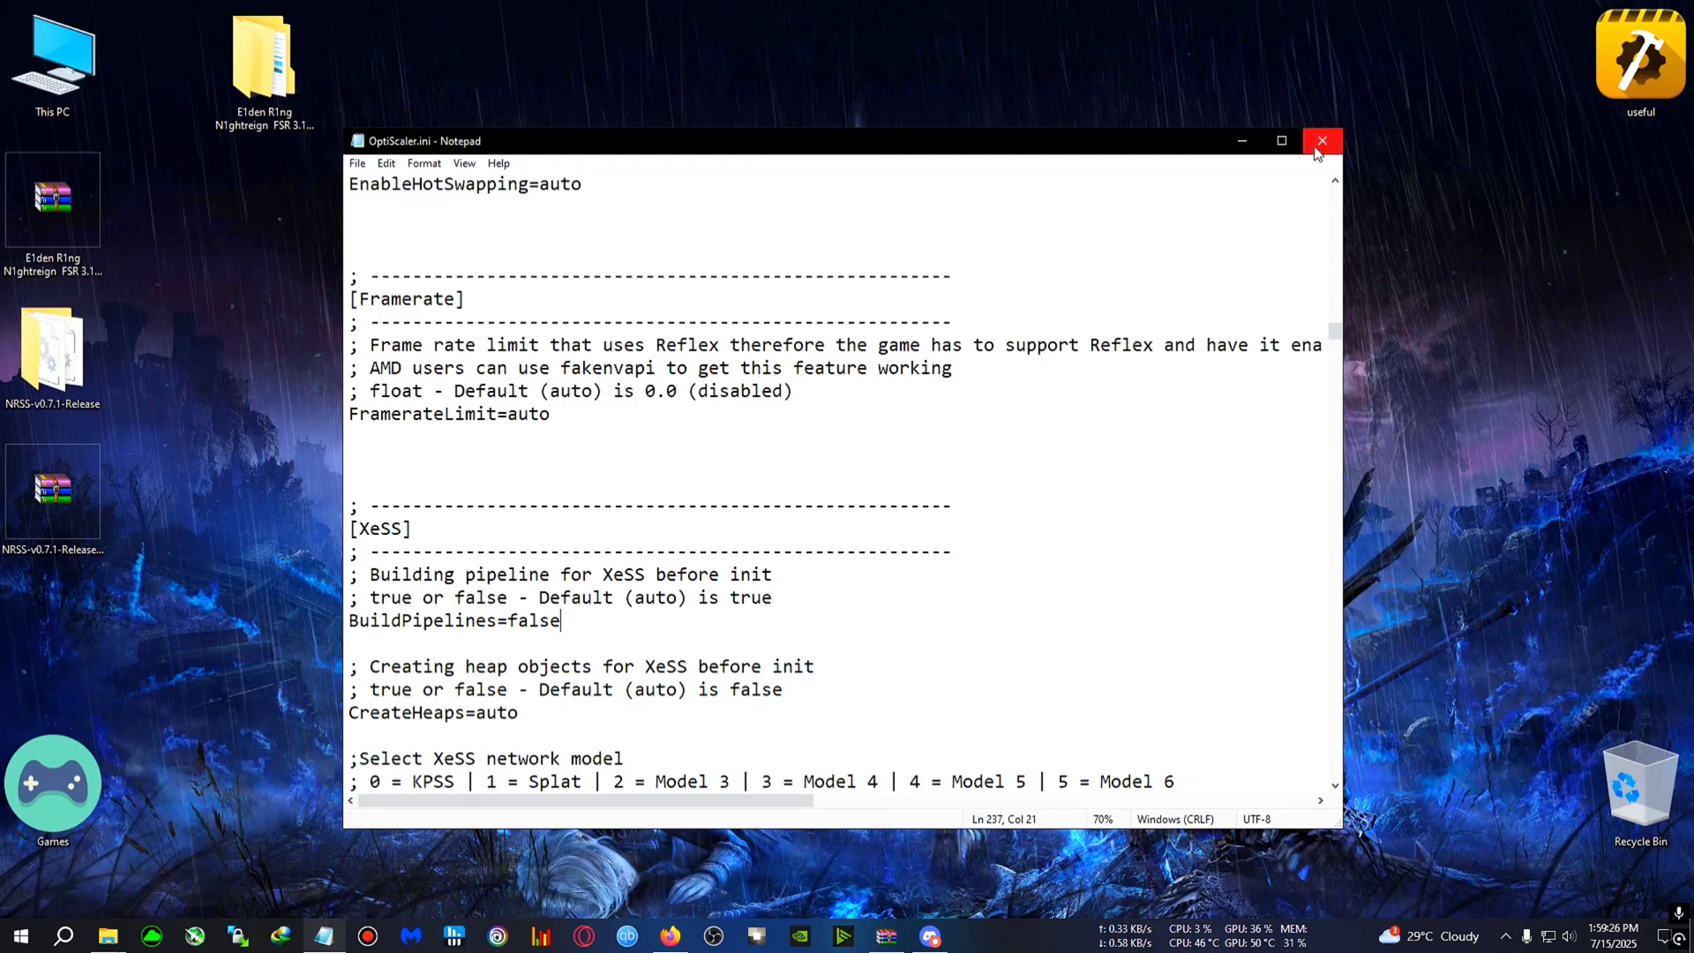
left_click(1518, 4)
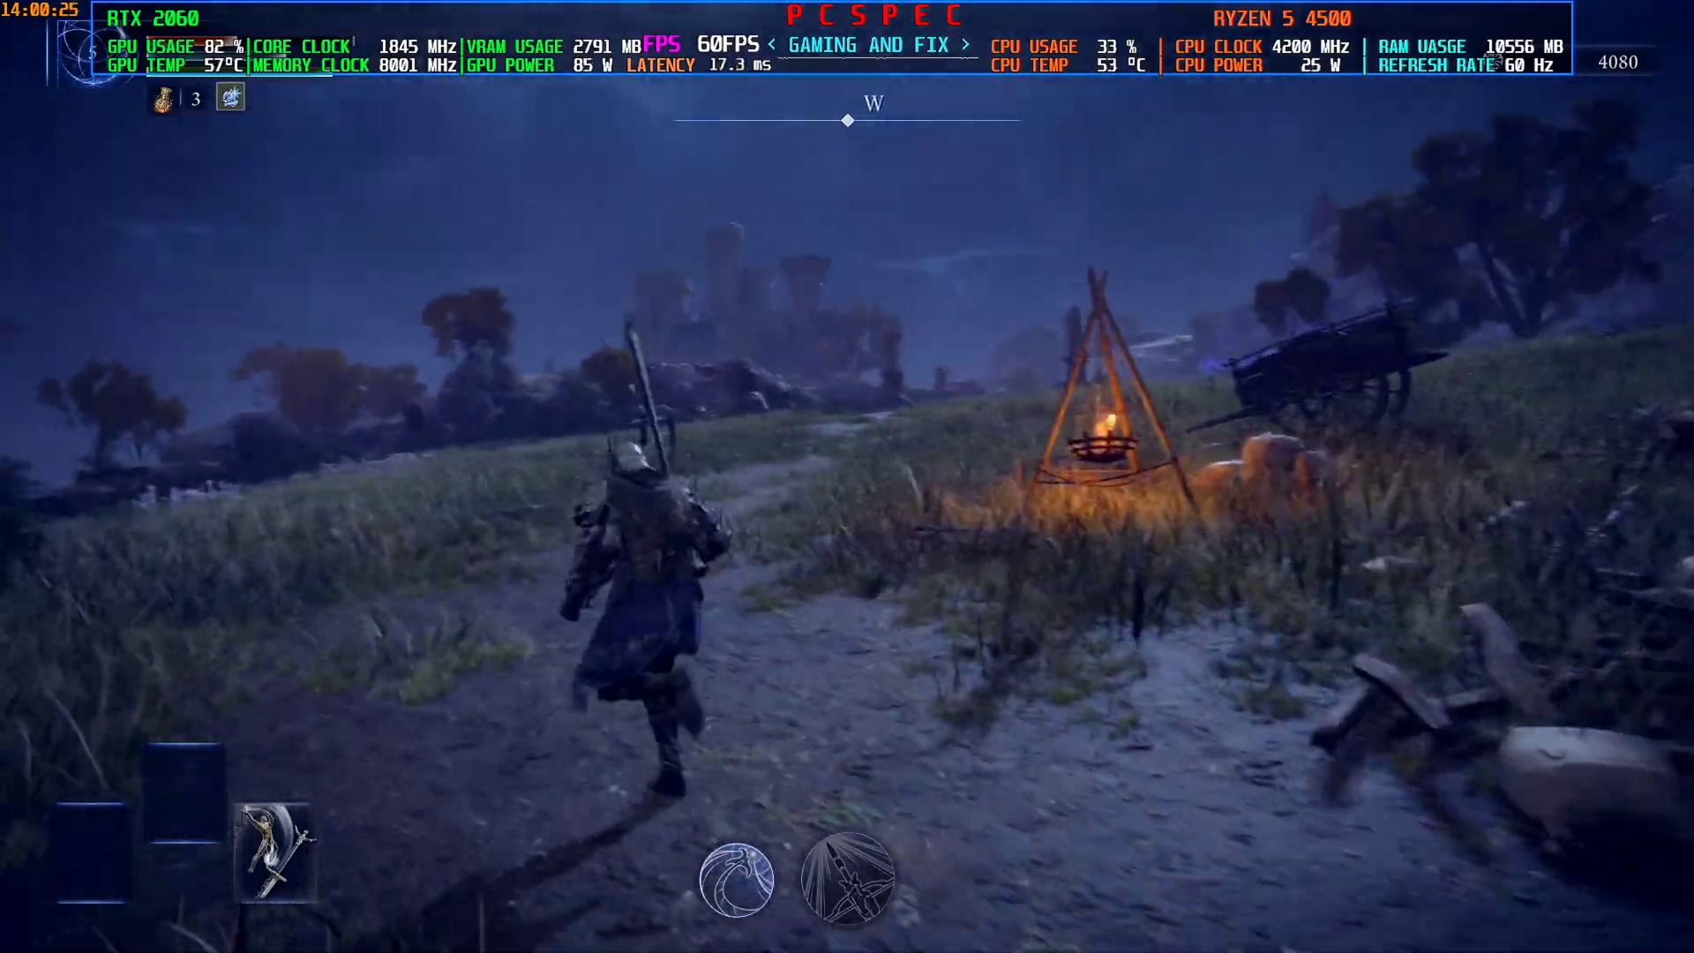
Step: In Elden Ring Nightreign, open the NRSS overlay, shift it slightly and set Upscaler to AMD FSR
key("Home")
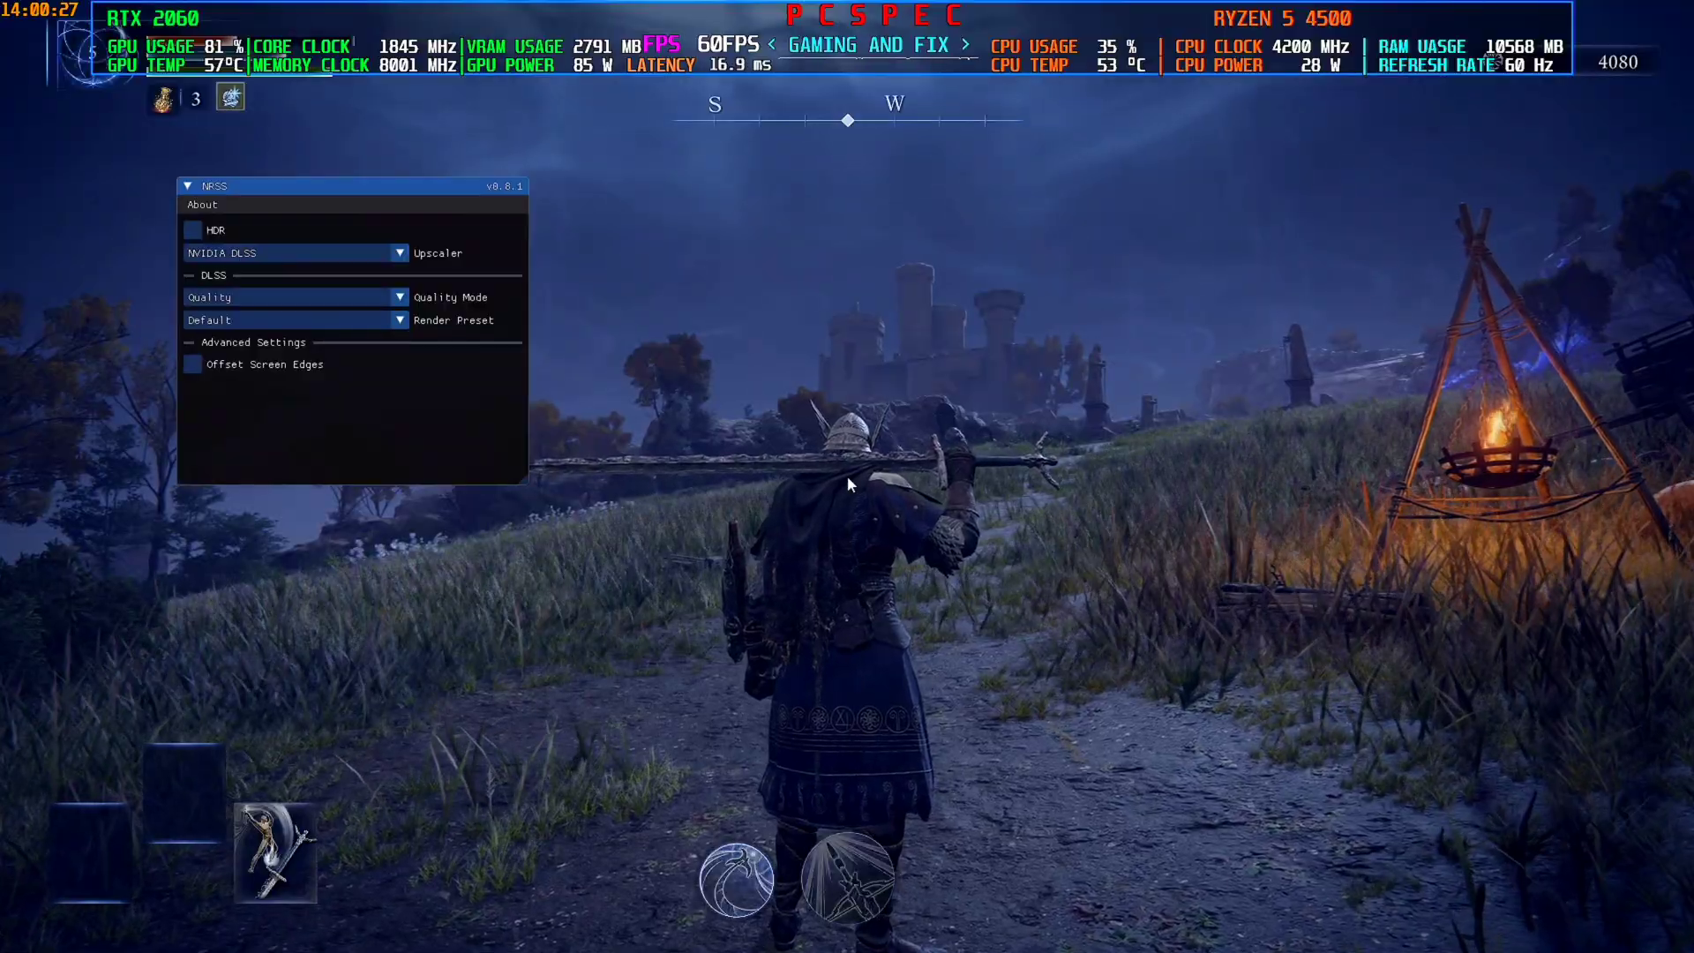
left_click_drag(321, 186, 316, 210)
left_click(265, 276)
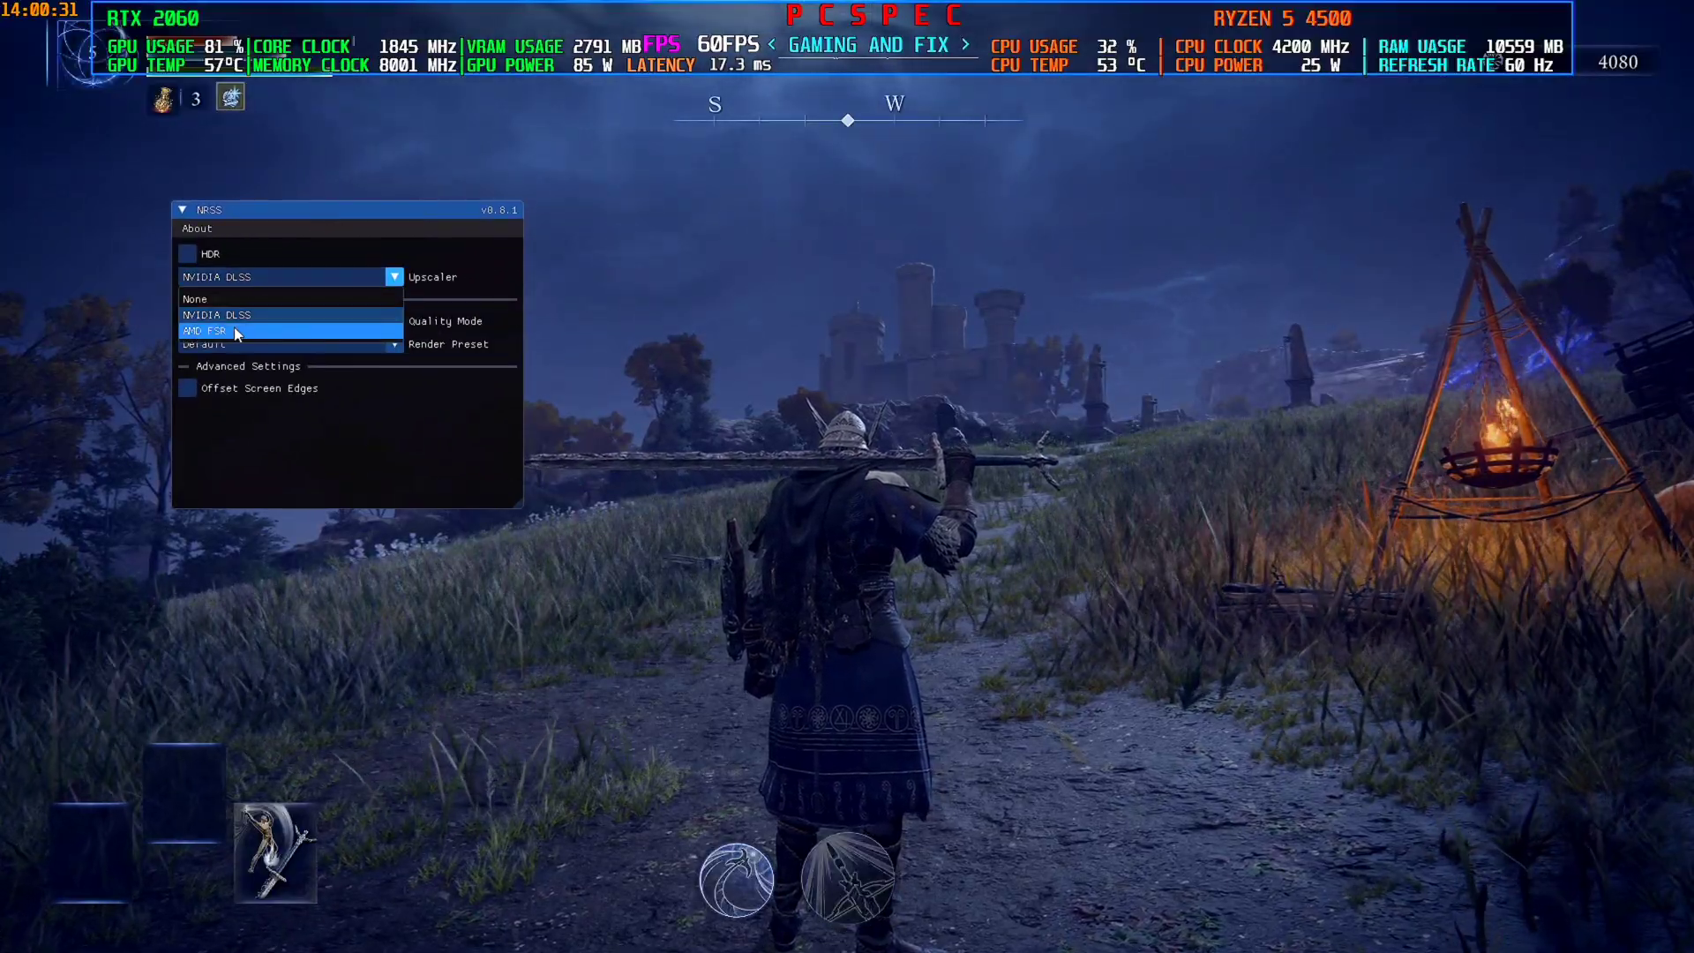
left_click(247, 332)
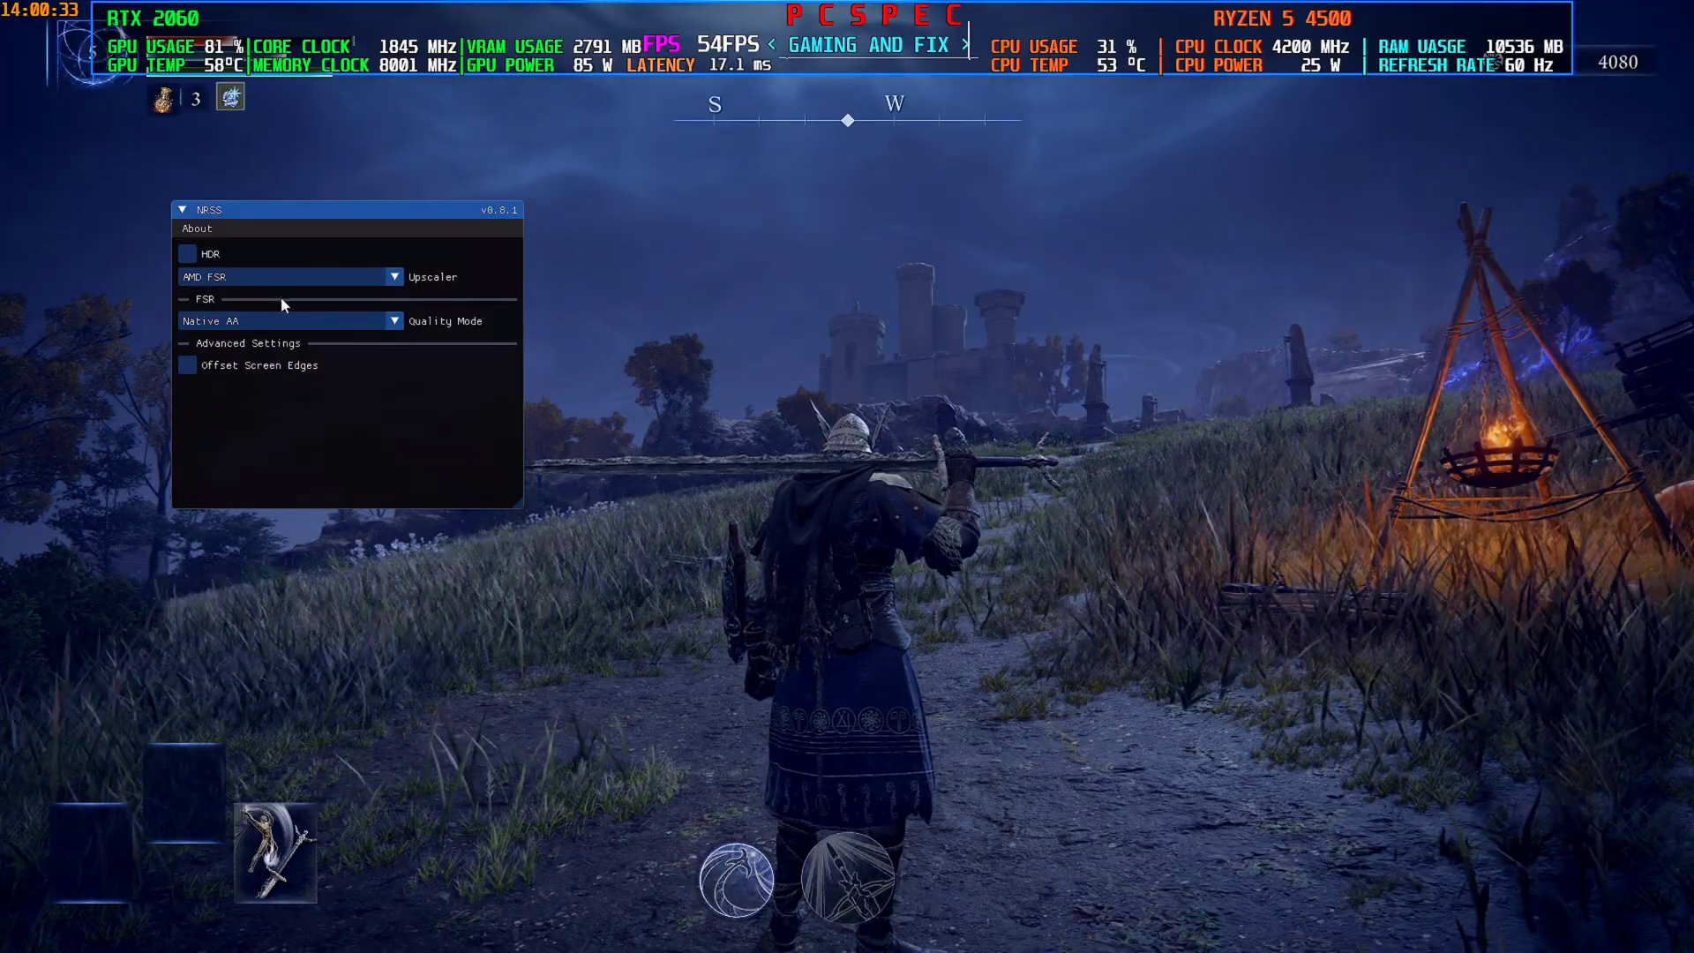
Step: Try NVIDIA DLSS as the NRSS upscaler with Quality Mode set to Quality
left_click(312, 277)
left_click(258, 311)
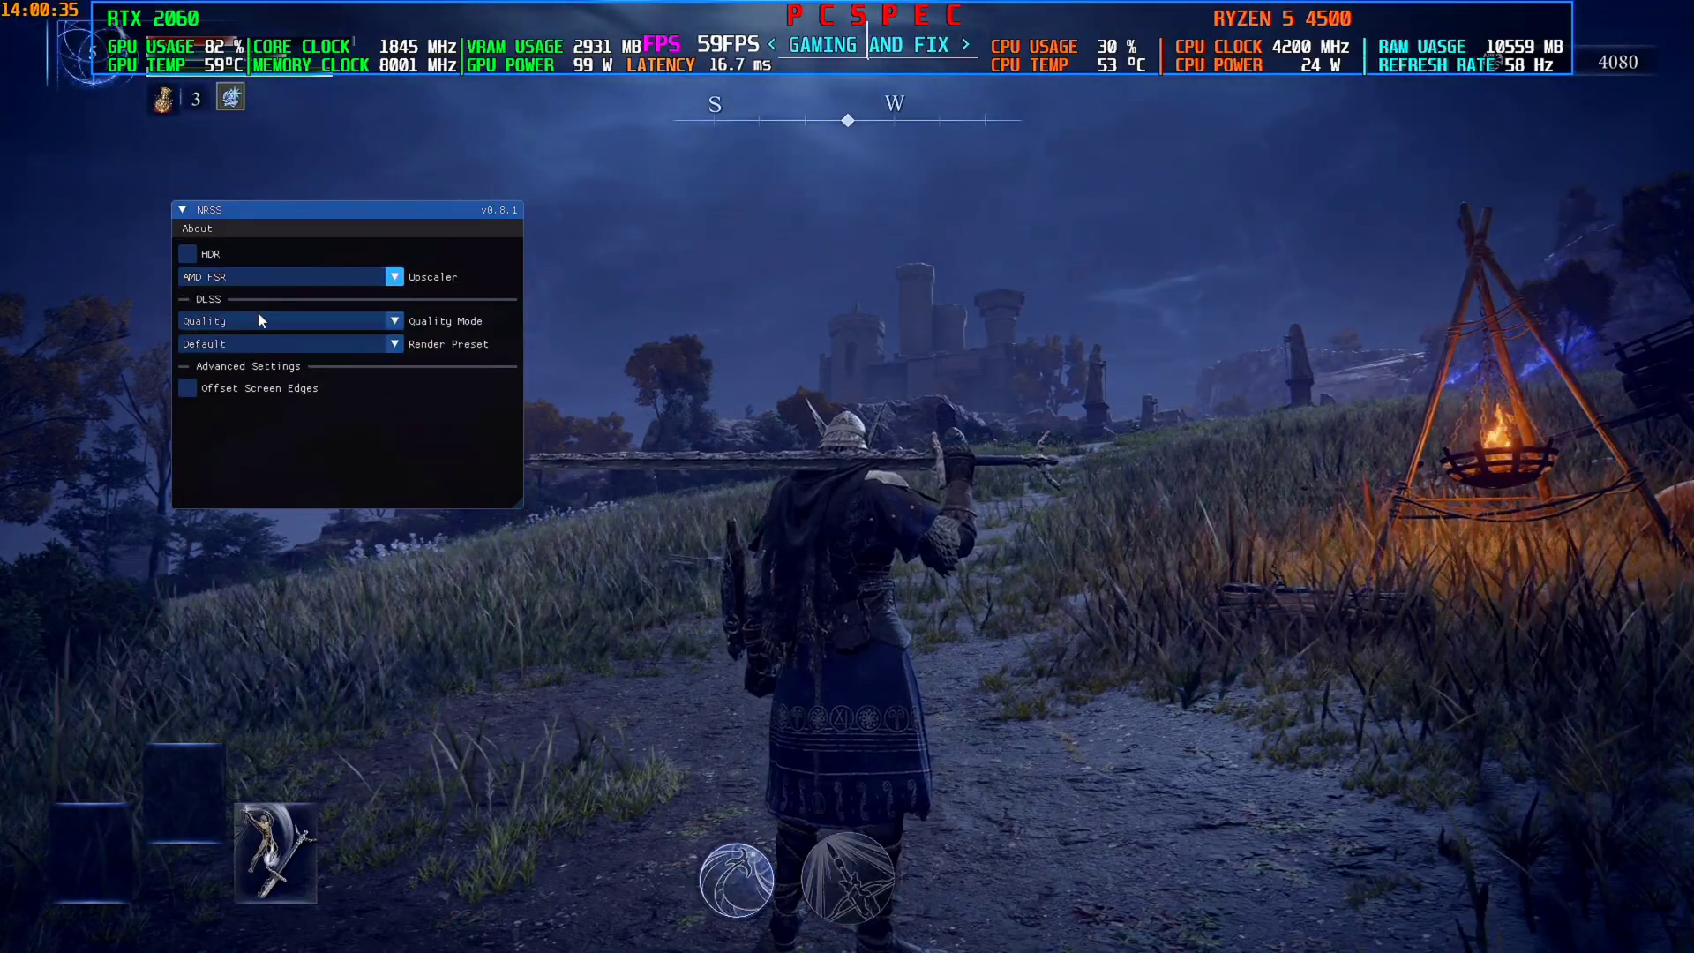
left_click(344, 321)
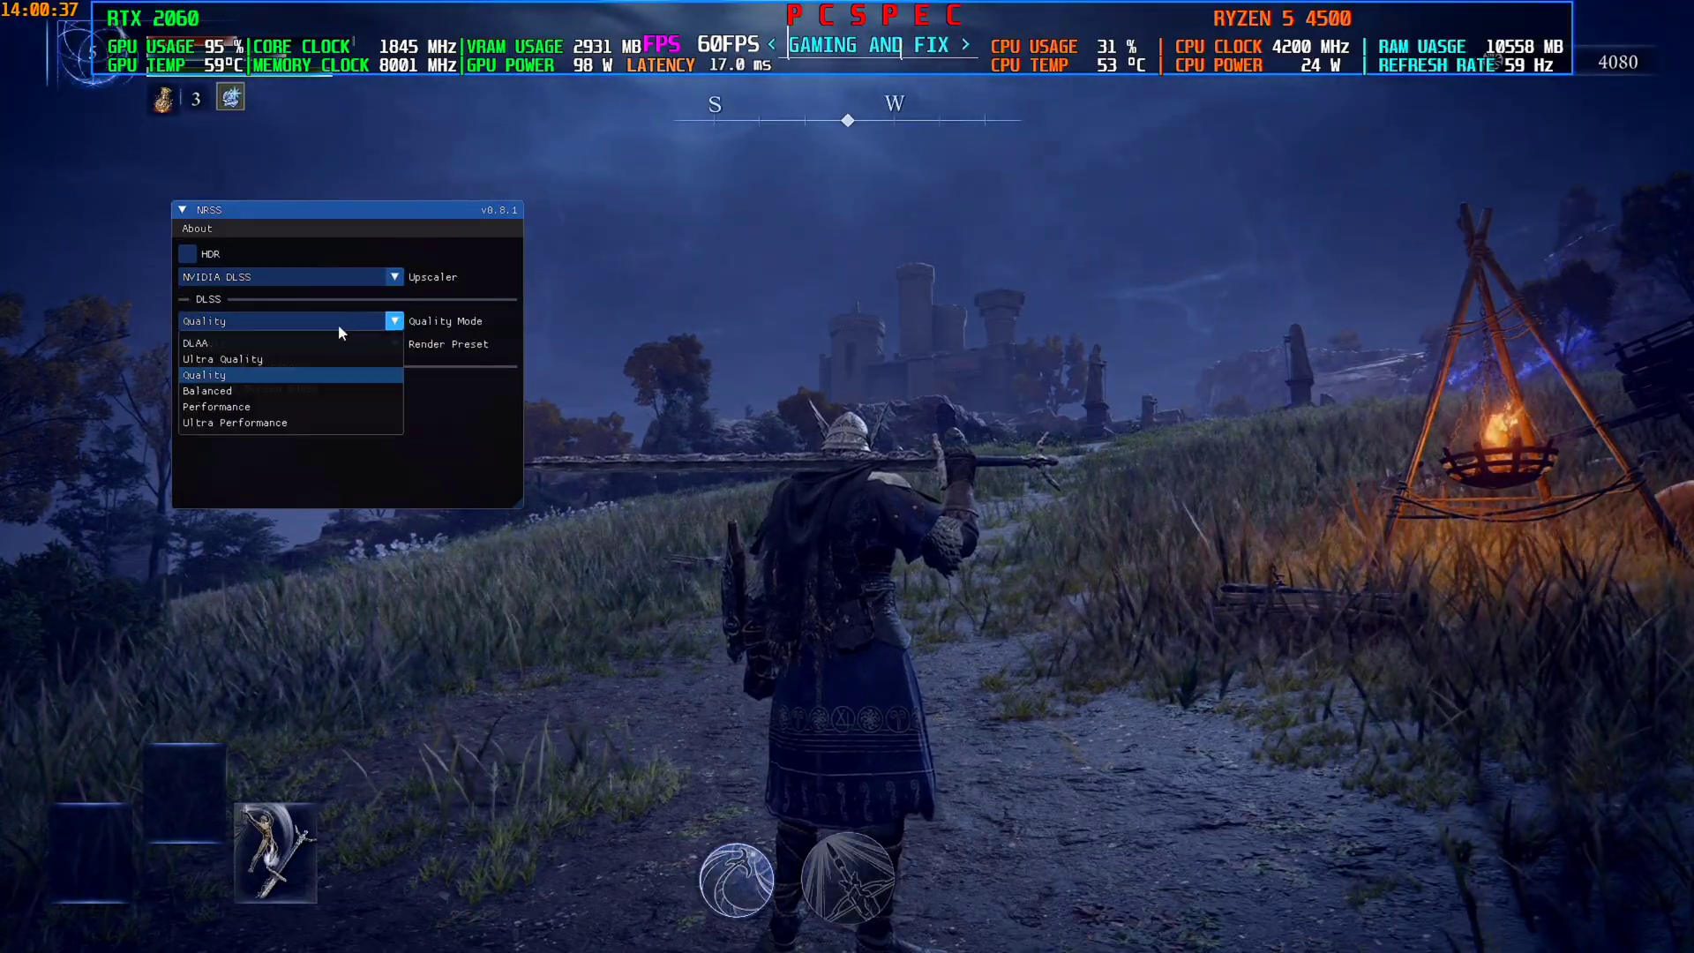
left_click(261, 381)
Step: Set the NRSS Upscaler to AMD FSR and its Quality Mode to Quality
left_click(366, 277)
left_click(278, 332)
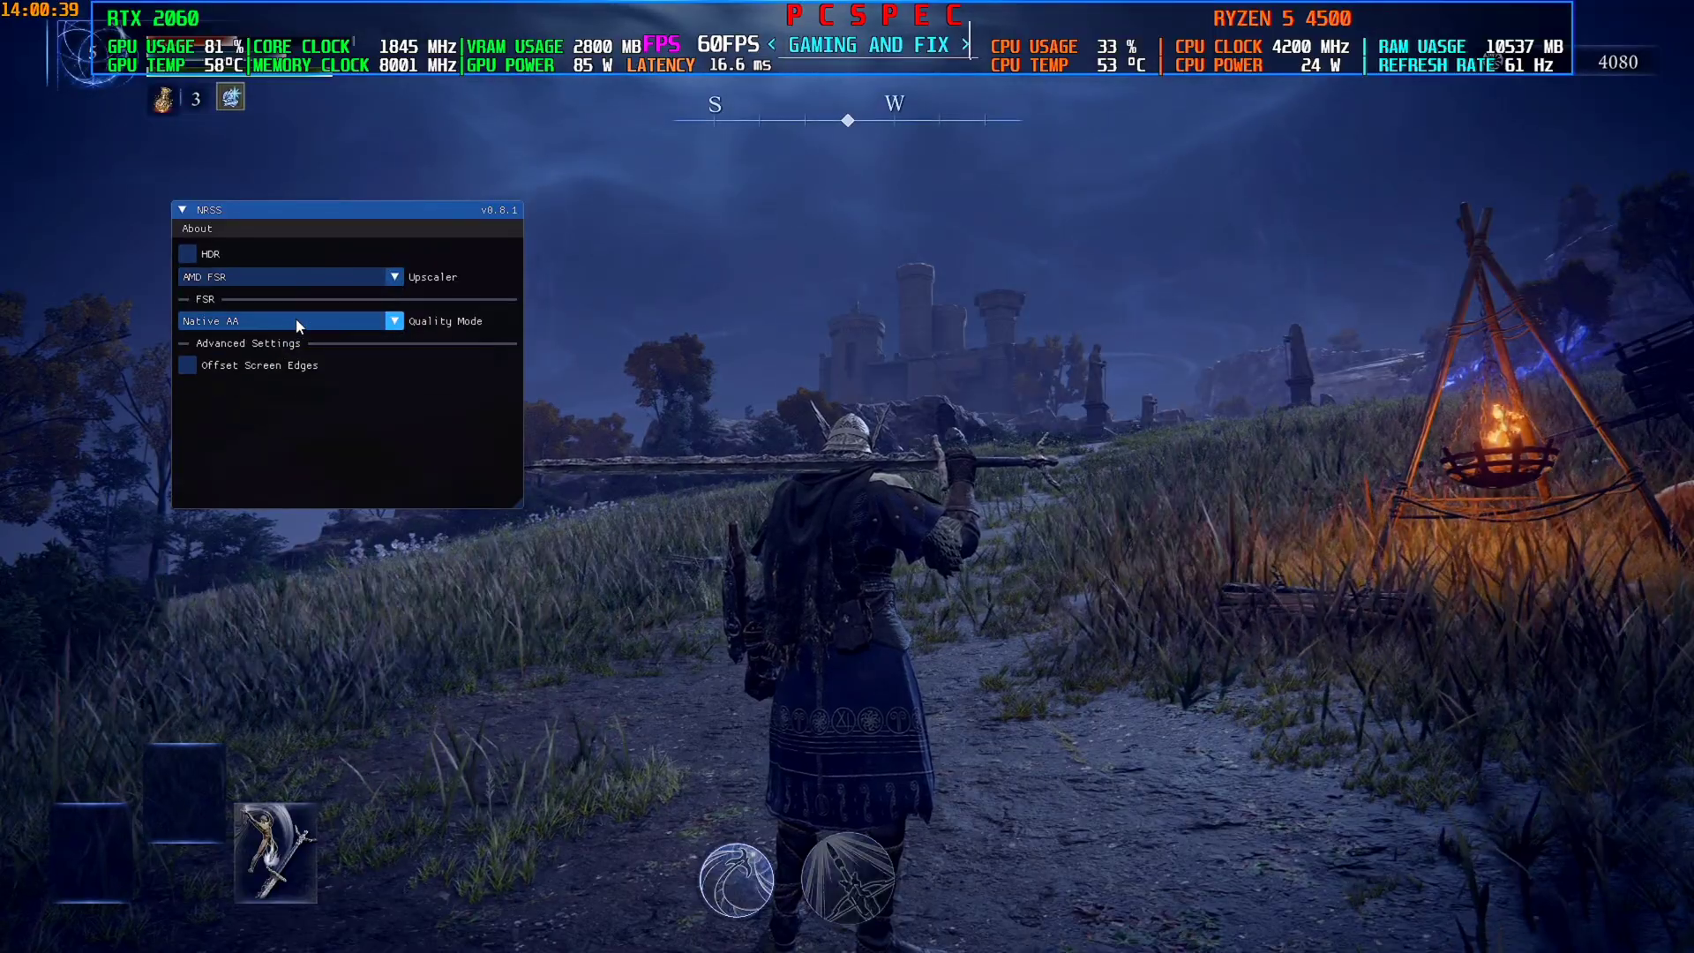
left_click(294, 319)
left_click(265, 359)
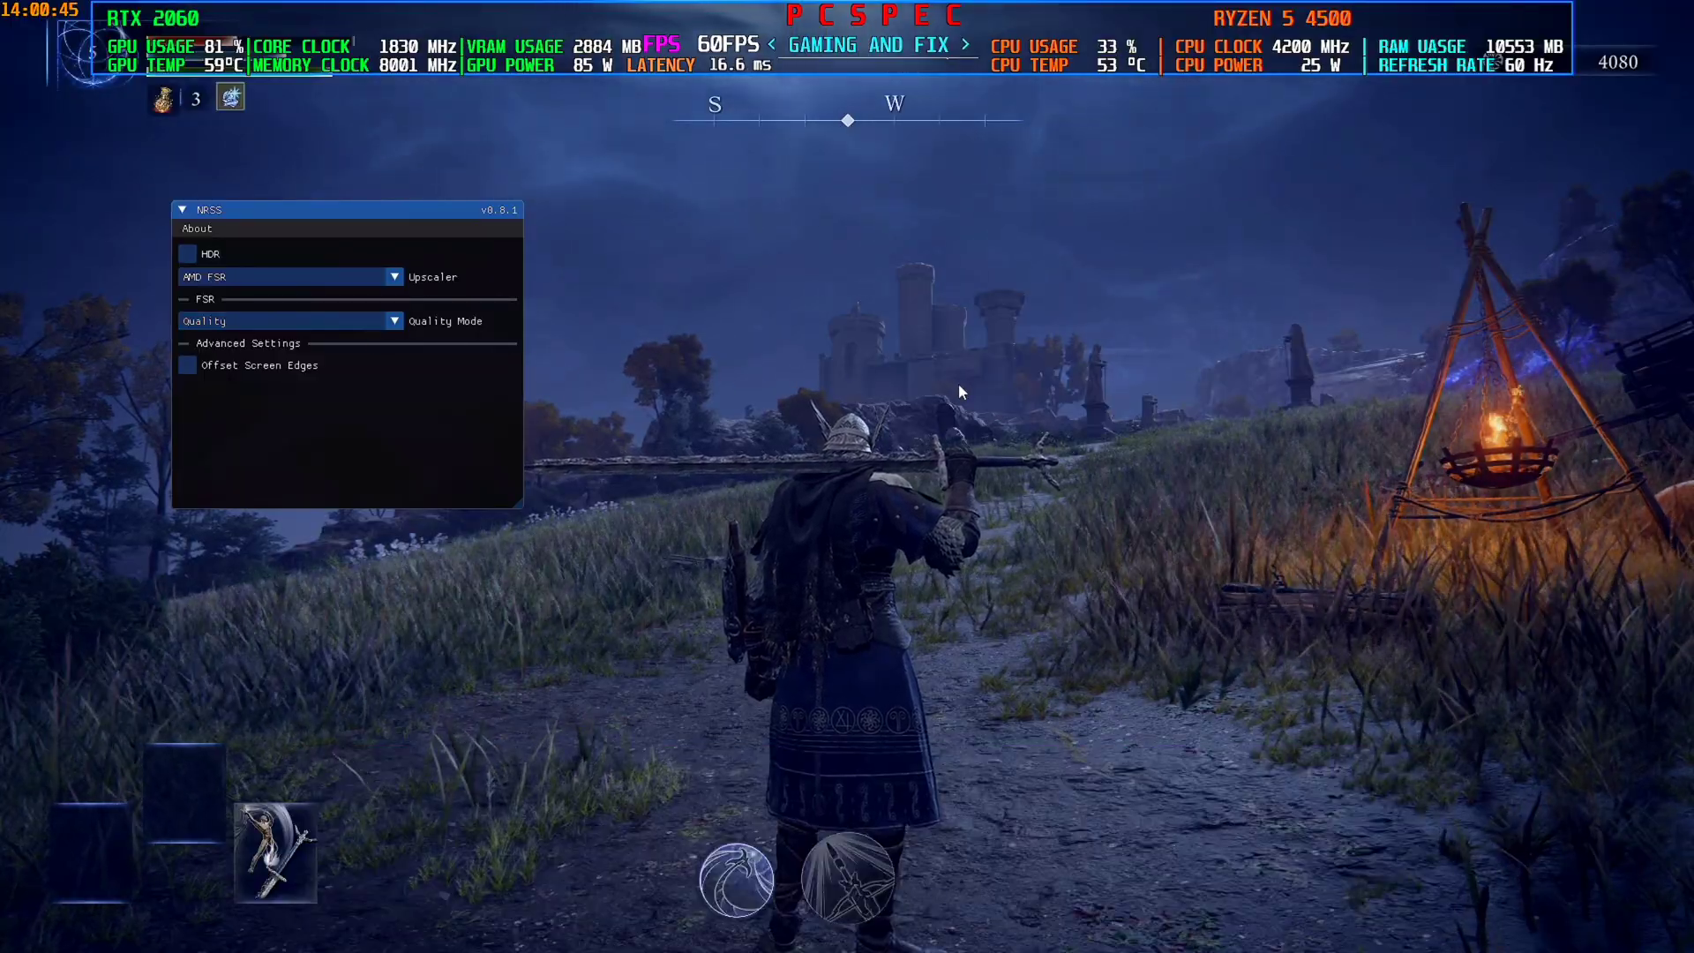
Step: Open the OptiScaler overlay, move it clear of the NRSS window, enable FG Active and close both overlays
key("Insert")
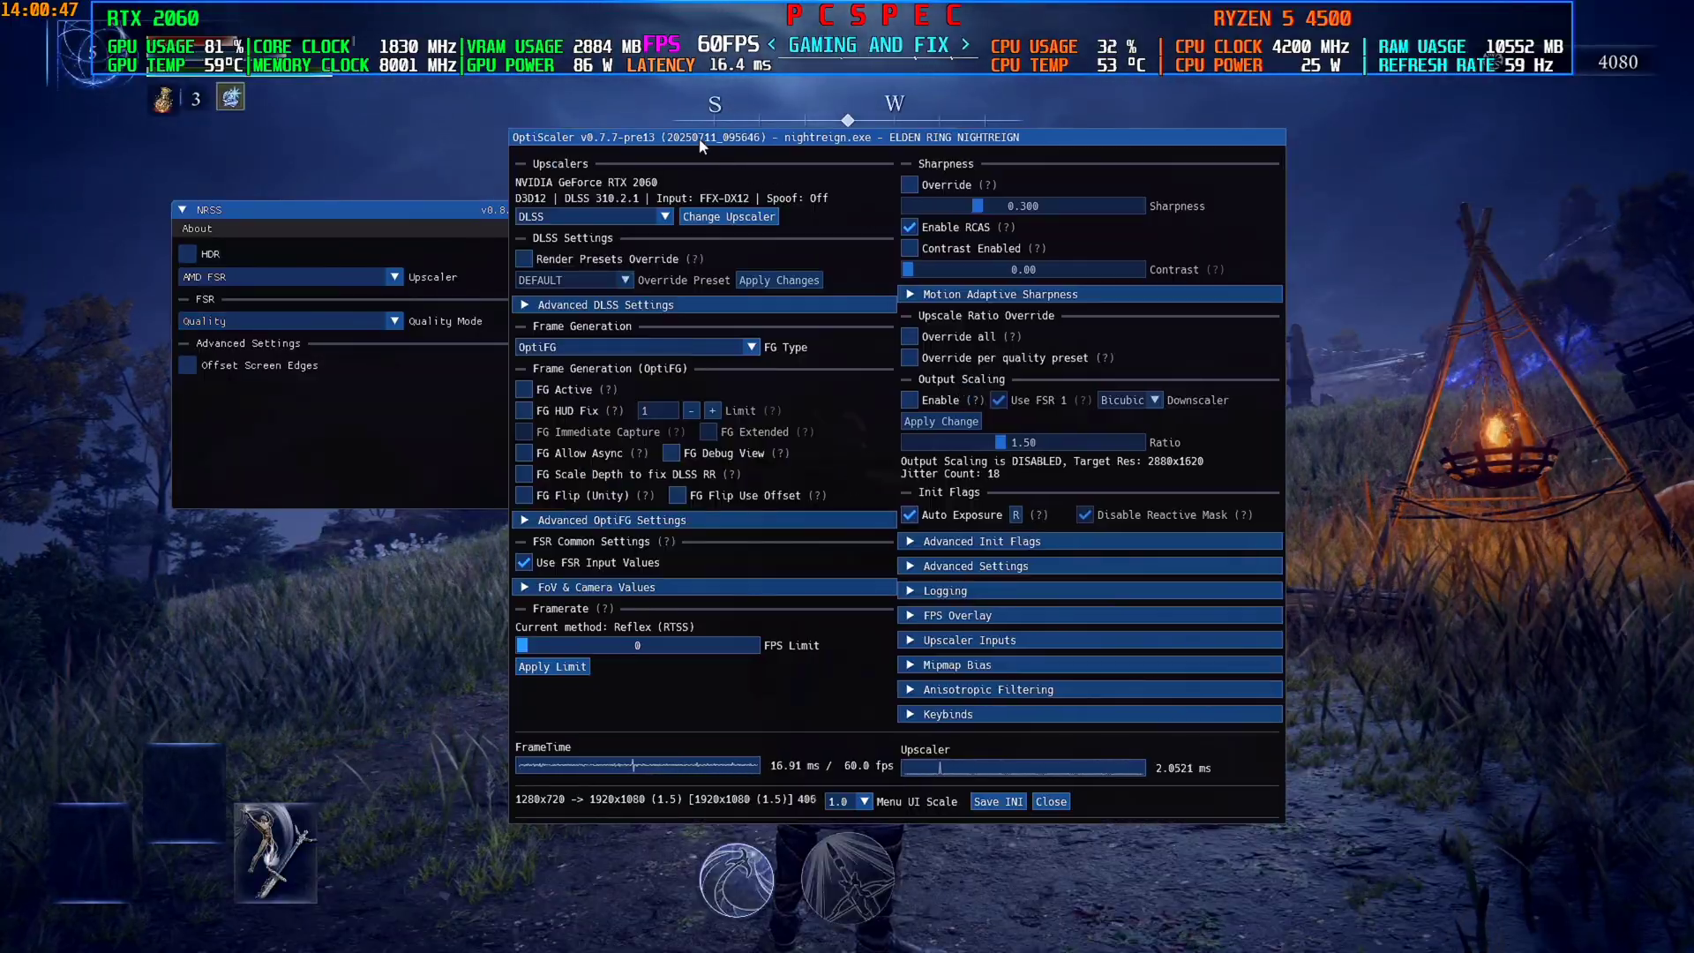
left_click_drag(699, 138, 912, 180)
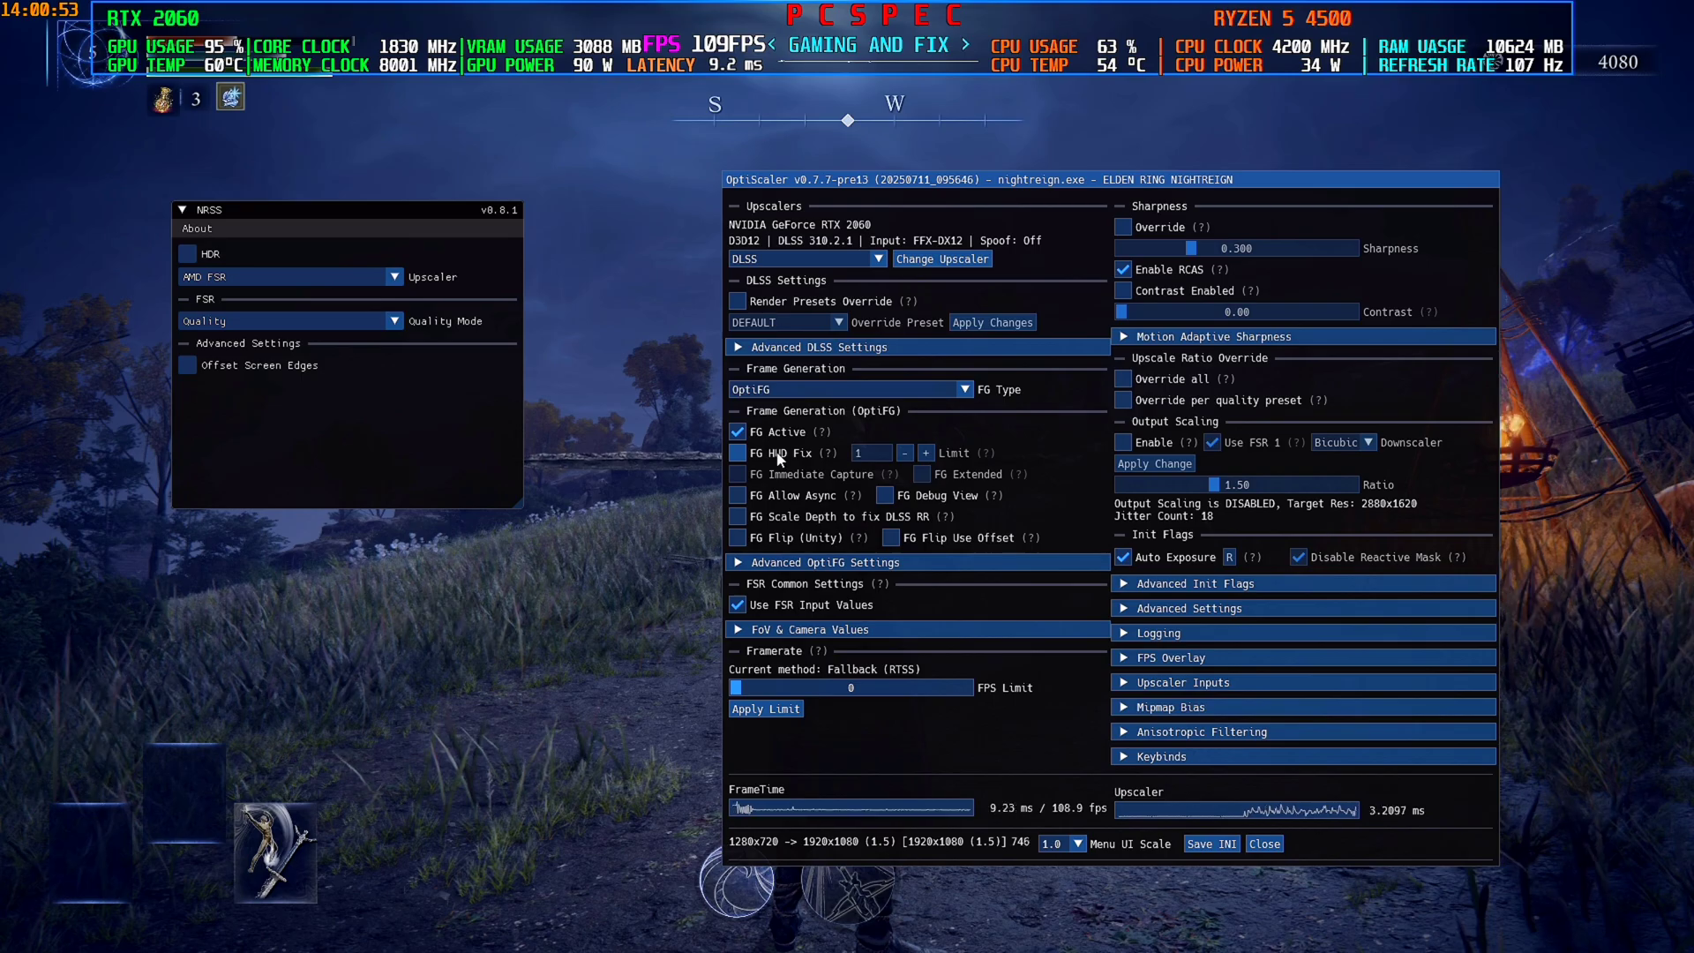
key("Insert")
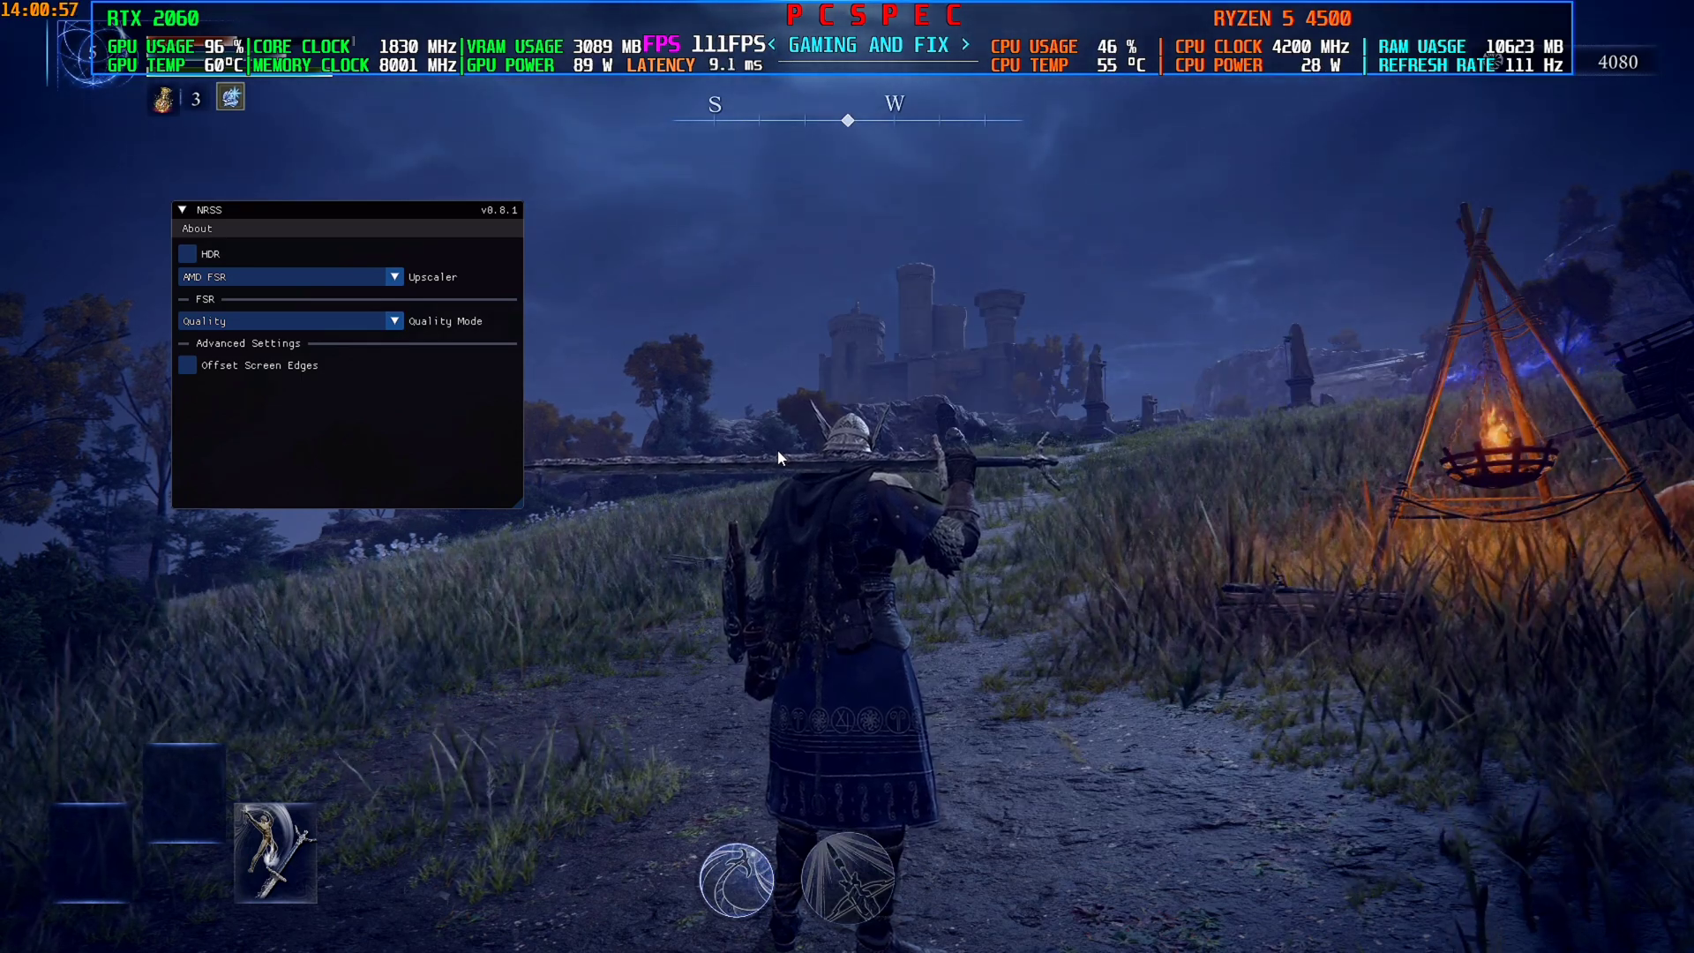
key("Home")
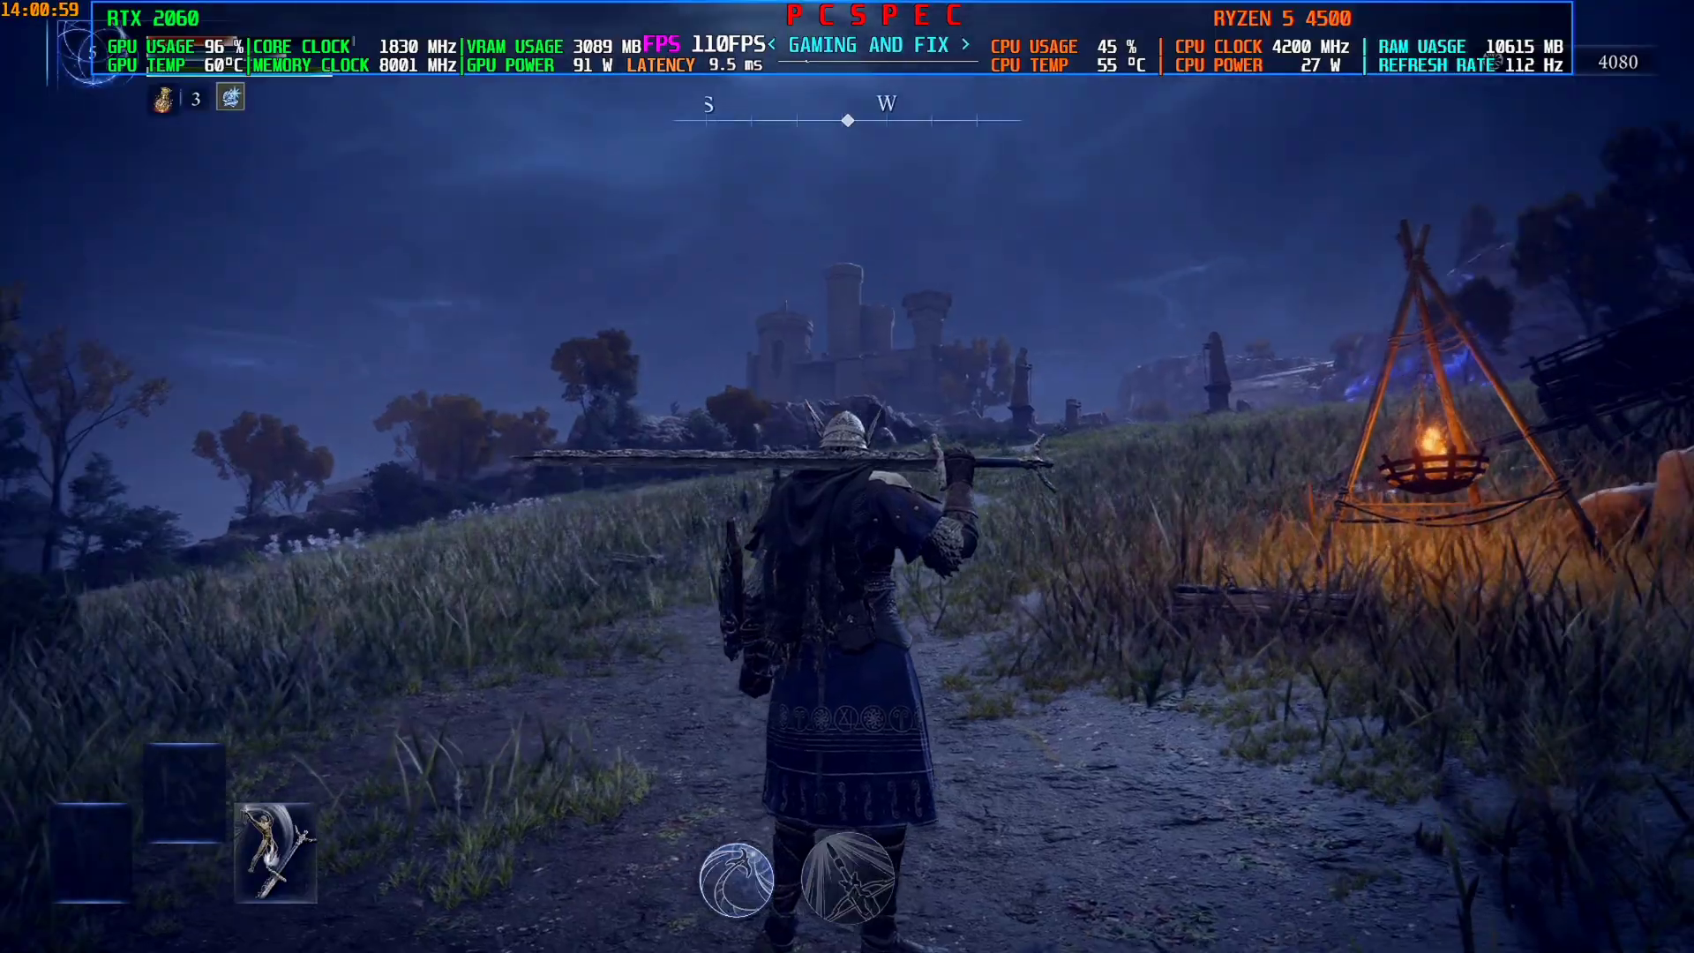
Step: Run the character along the path and across the field to check frame rate and smoothness with frame generation active
key("w")
key("w")
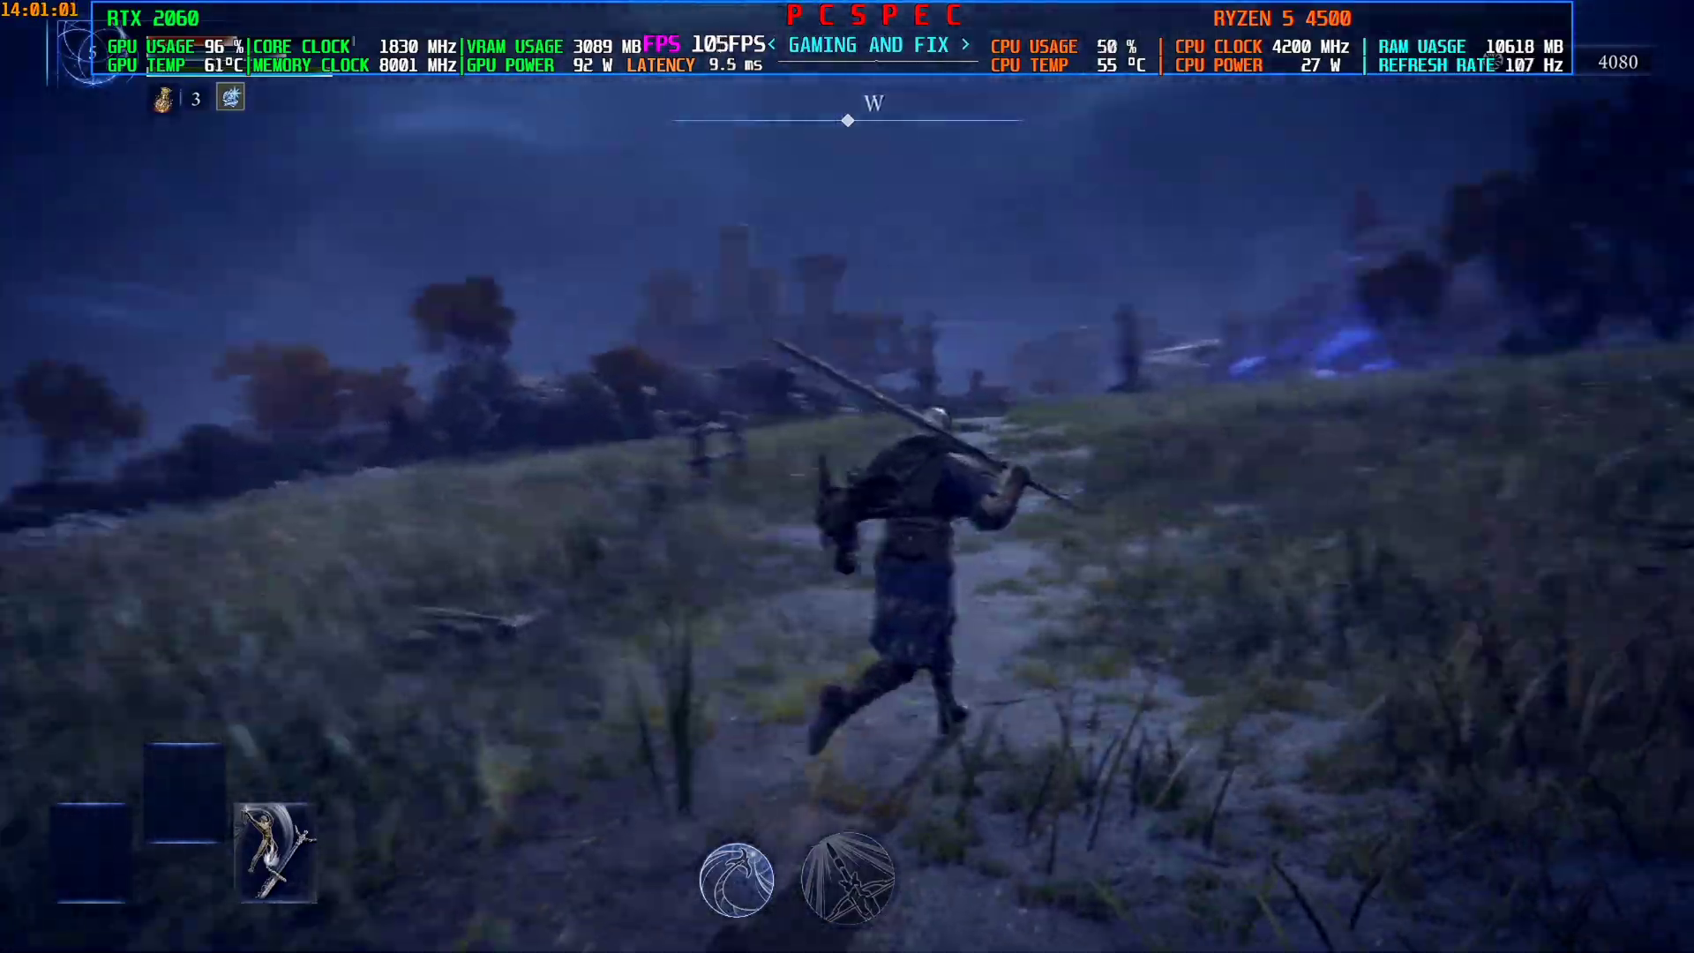
key("w")
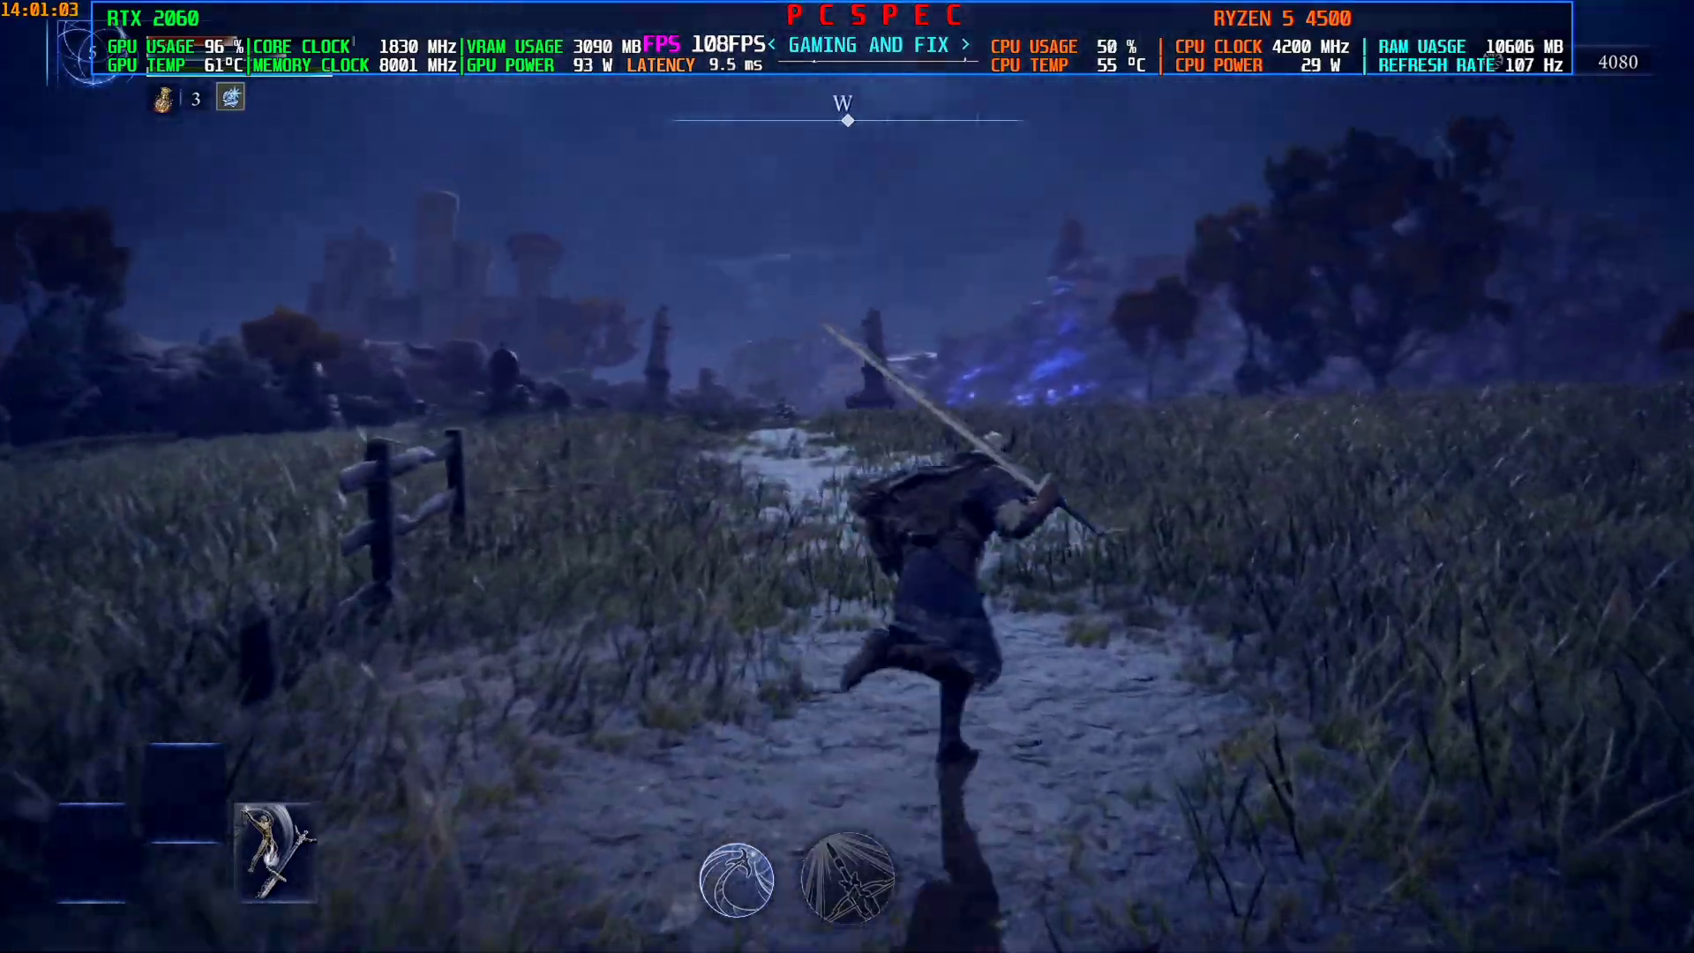
key("w")
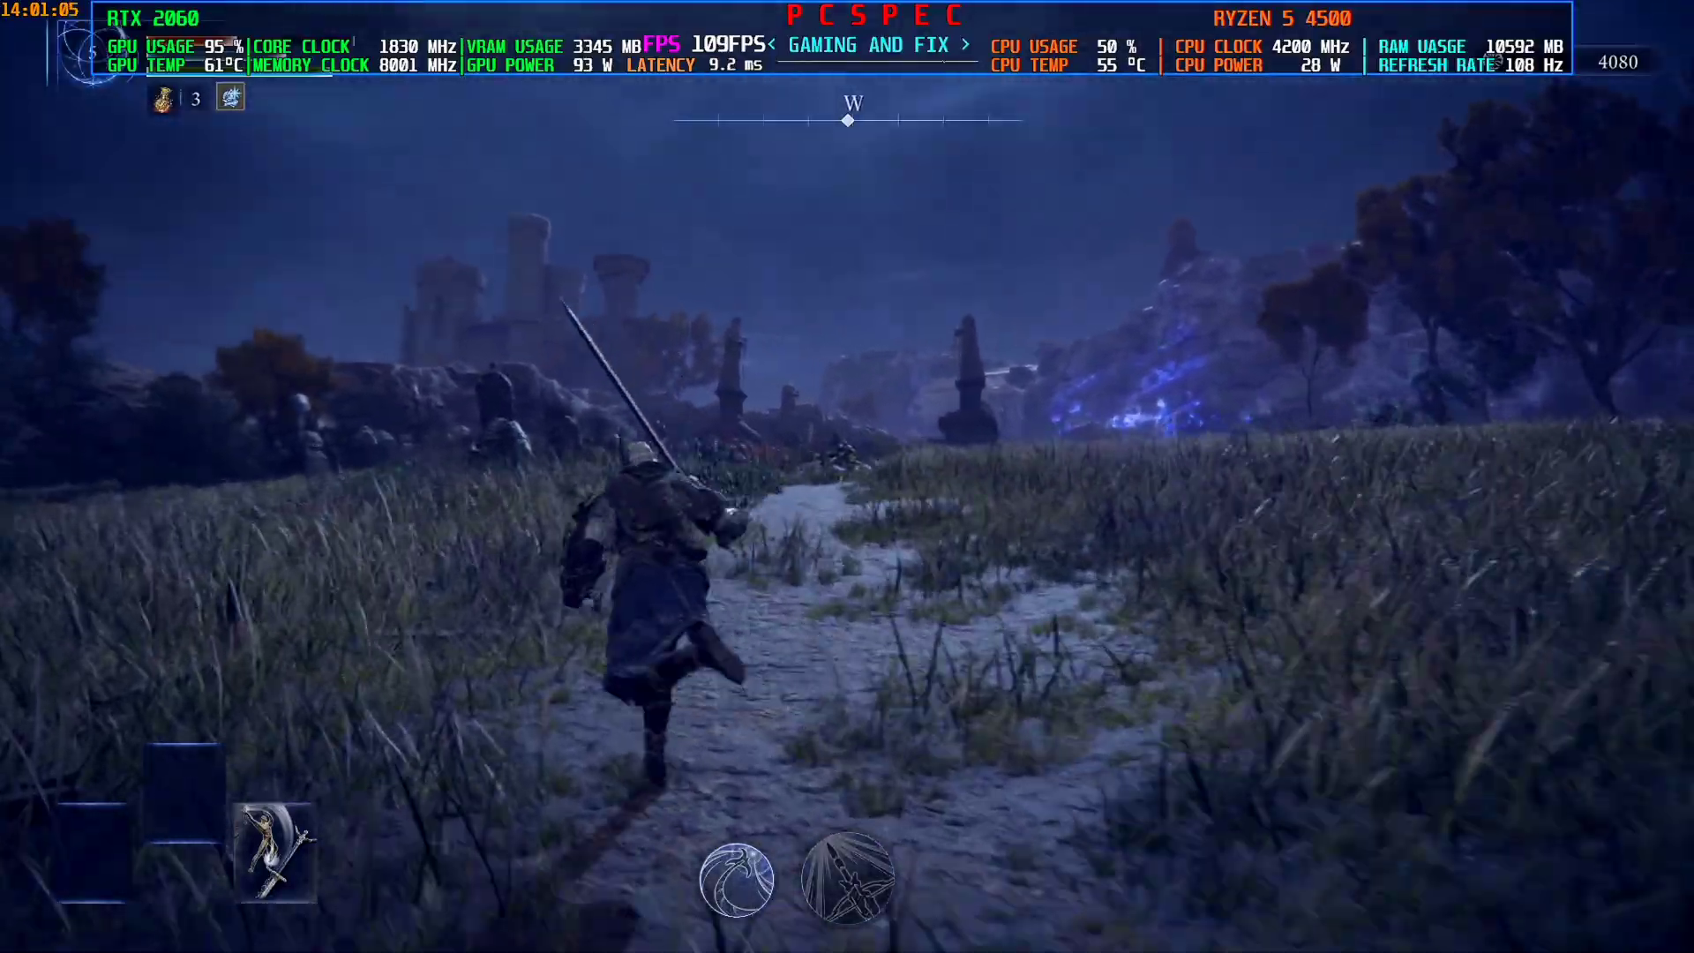
key("w")
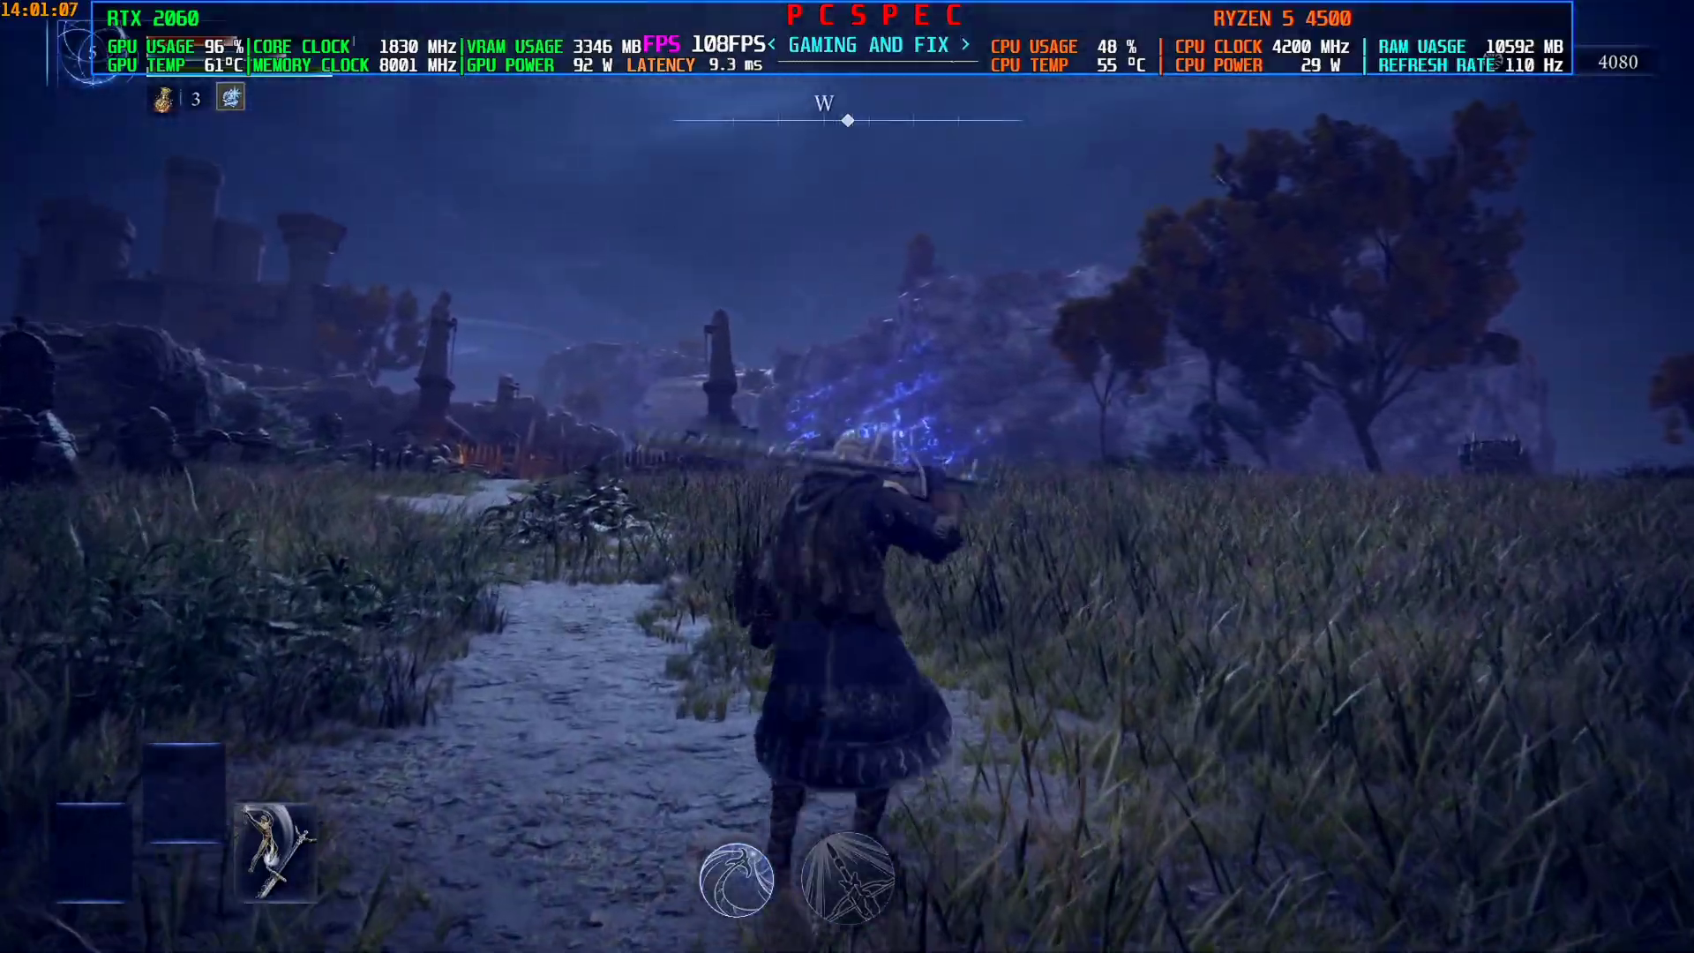
key("w")
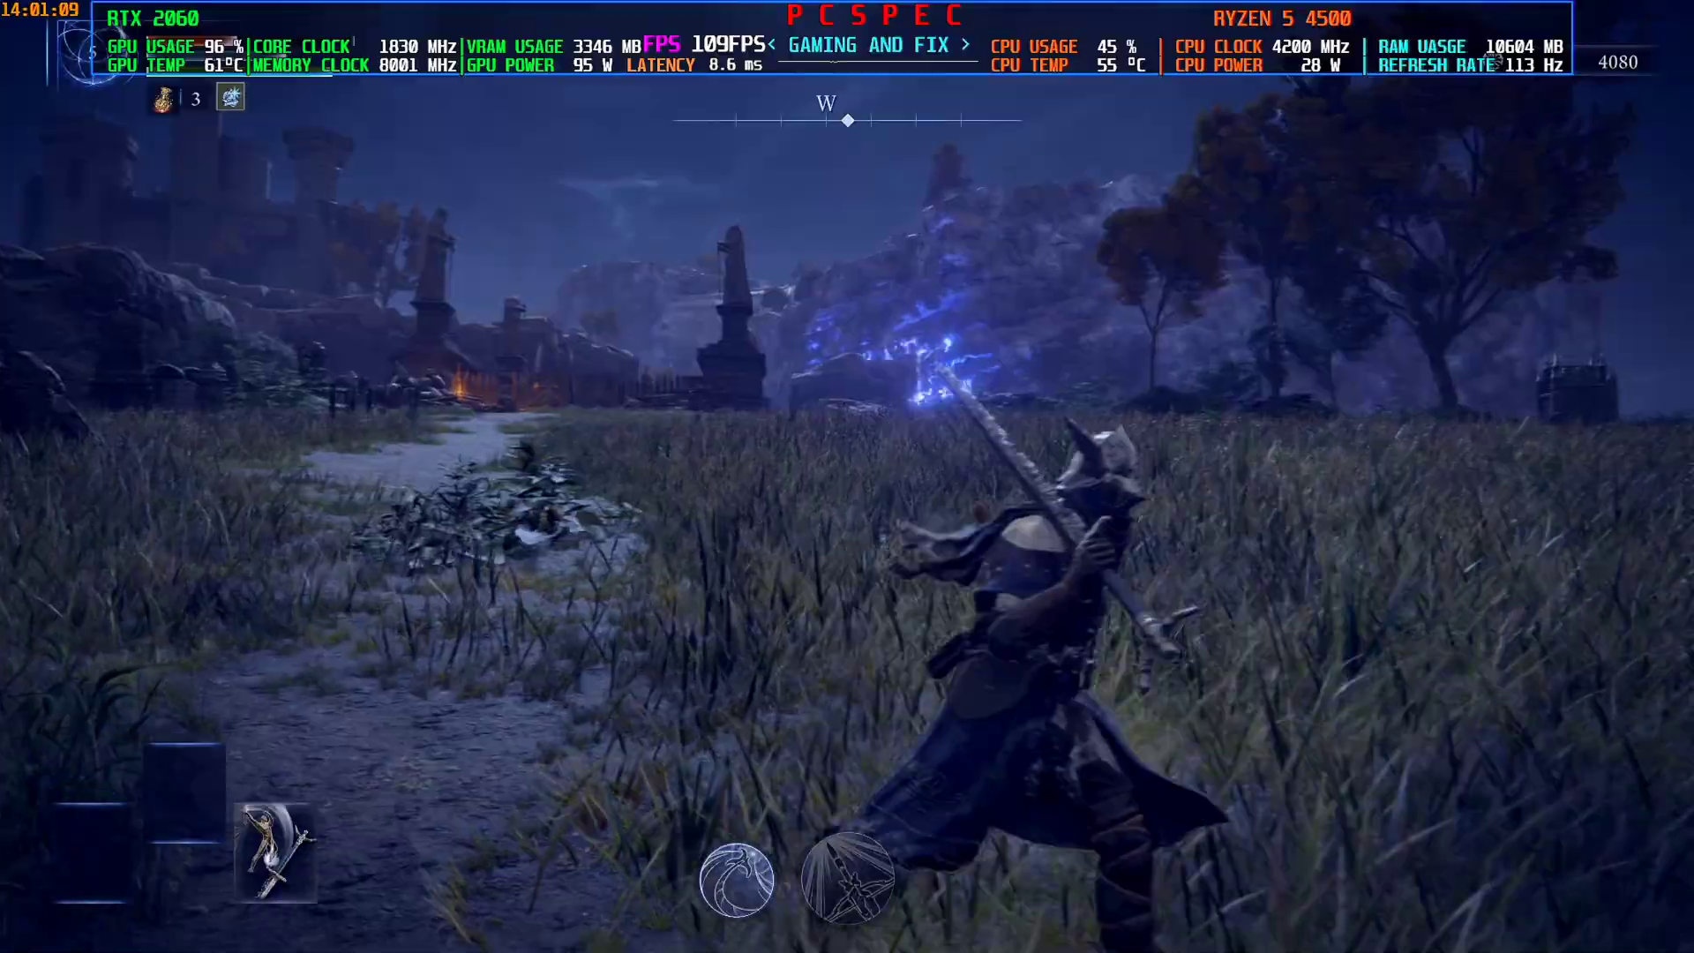
key("w")
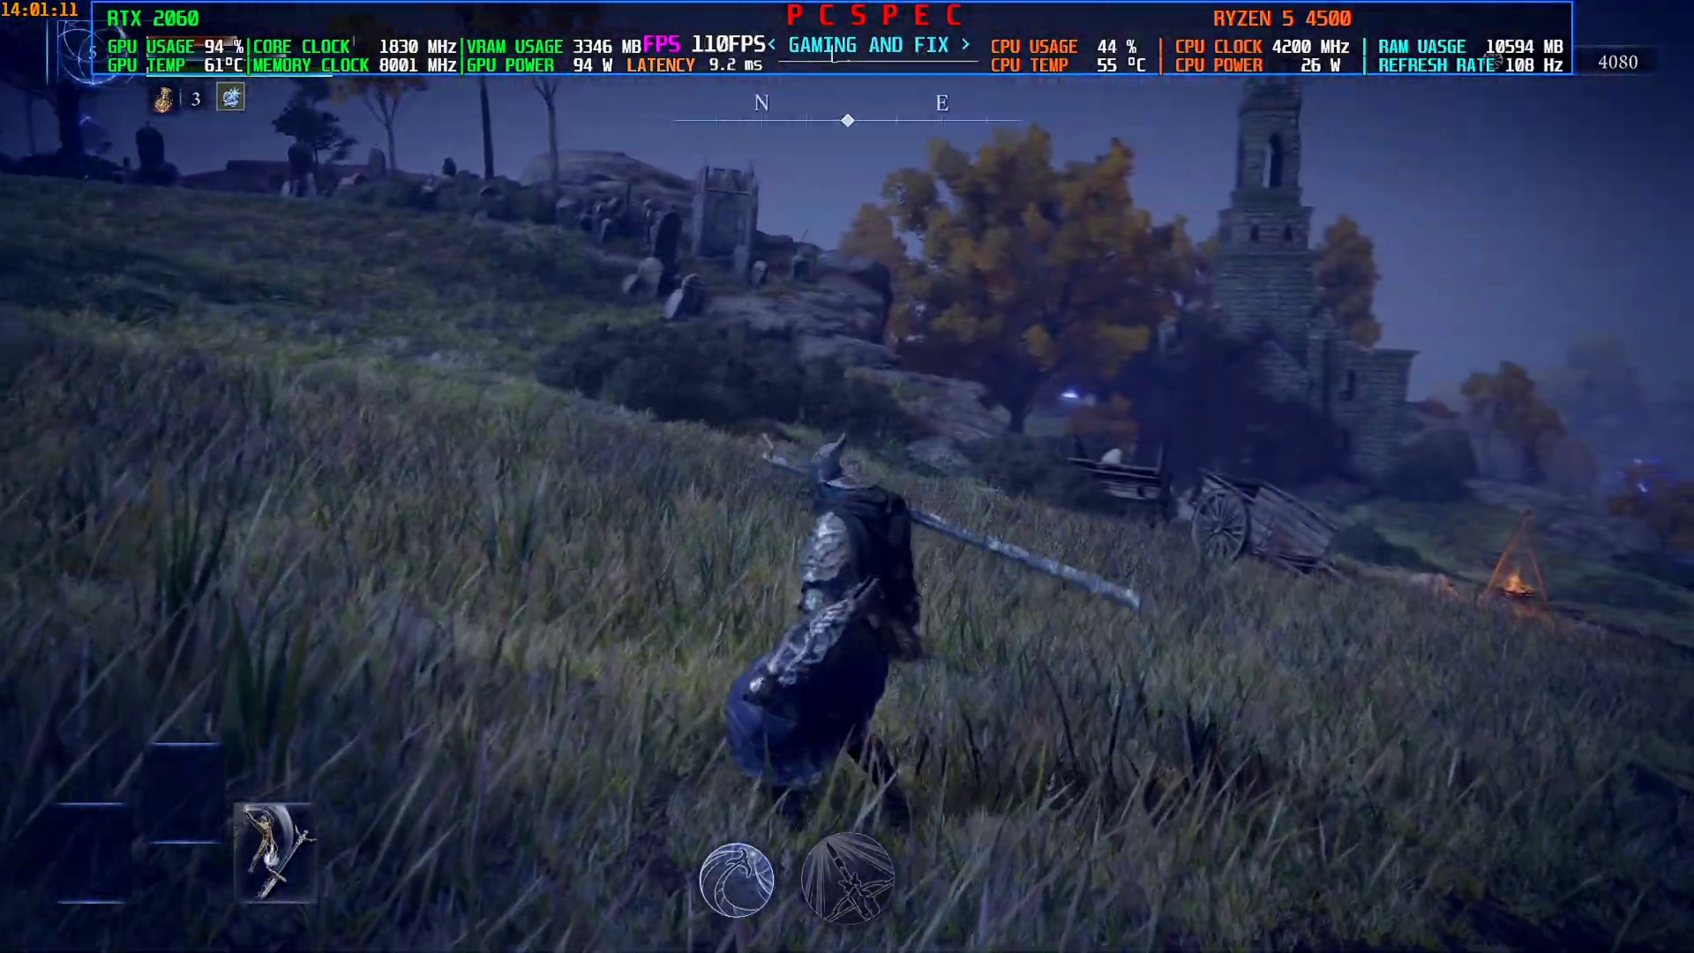
Step: Enable FG Debug View in OptiScaler, close the overlay and move the character to inspect the debug image
key("Insert")
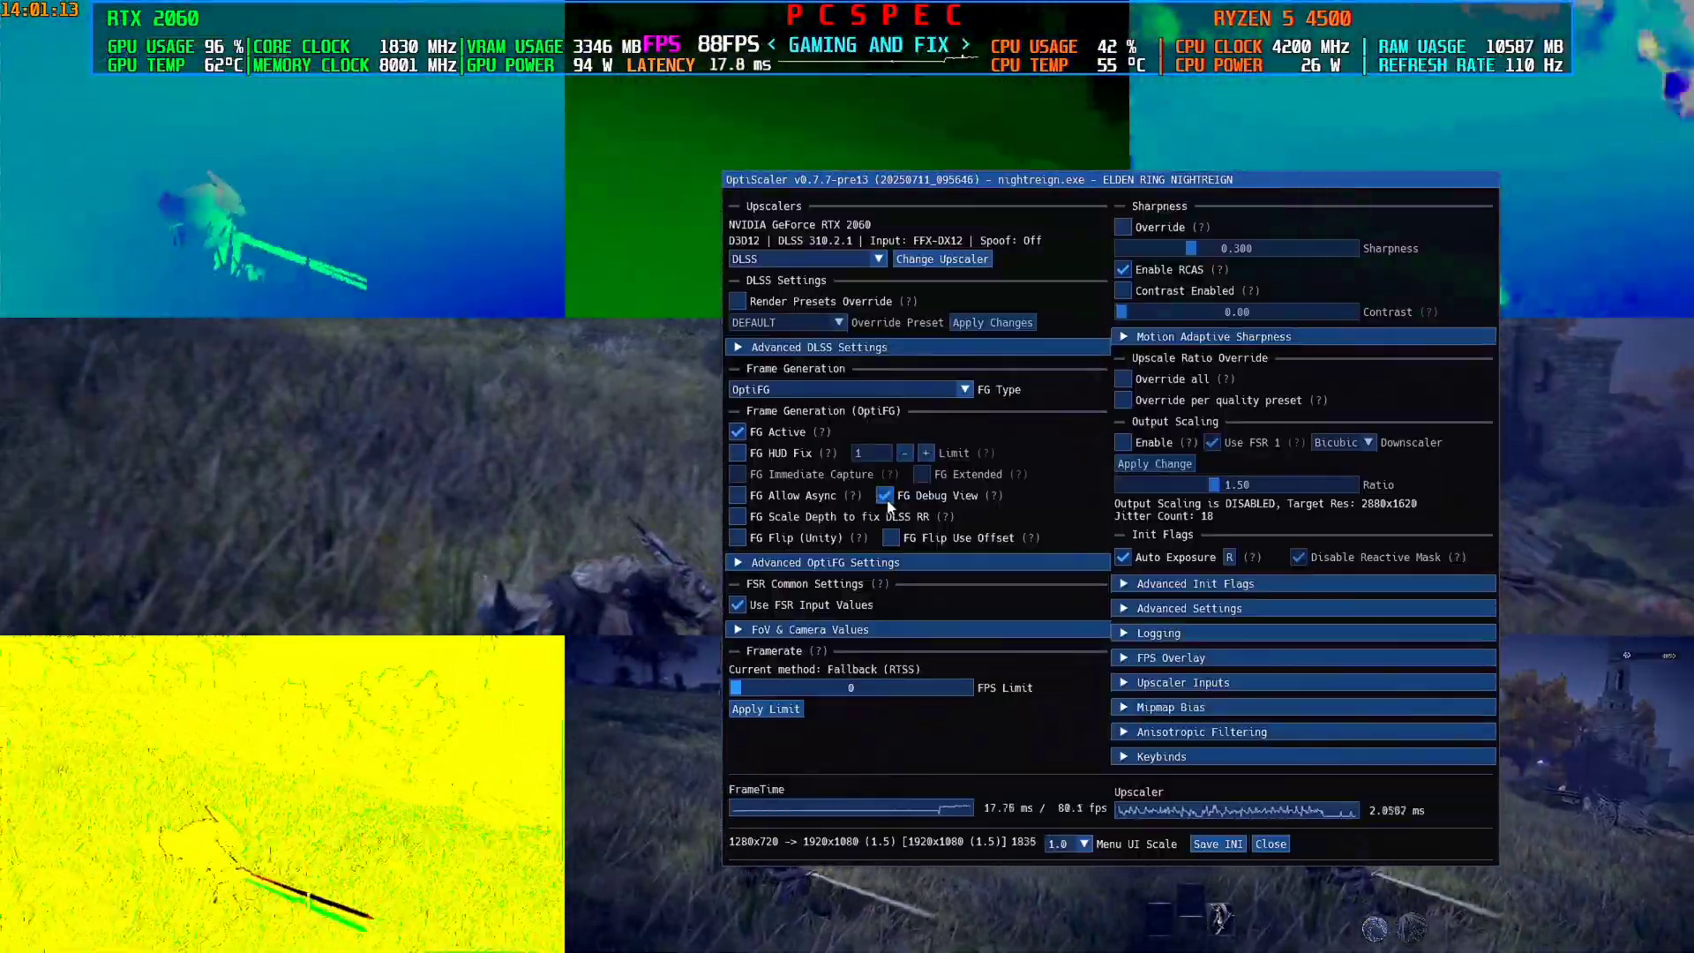
key("Insert")
key("w")
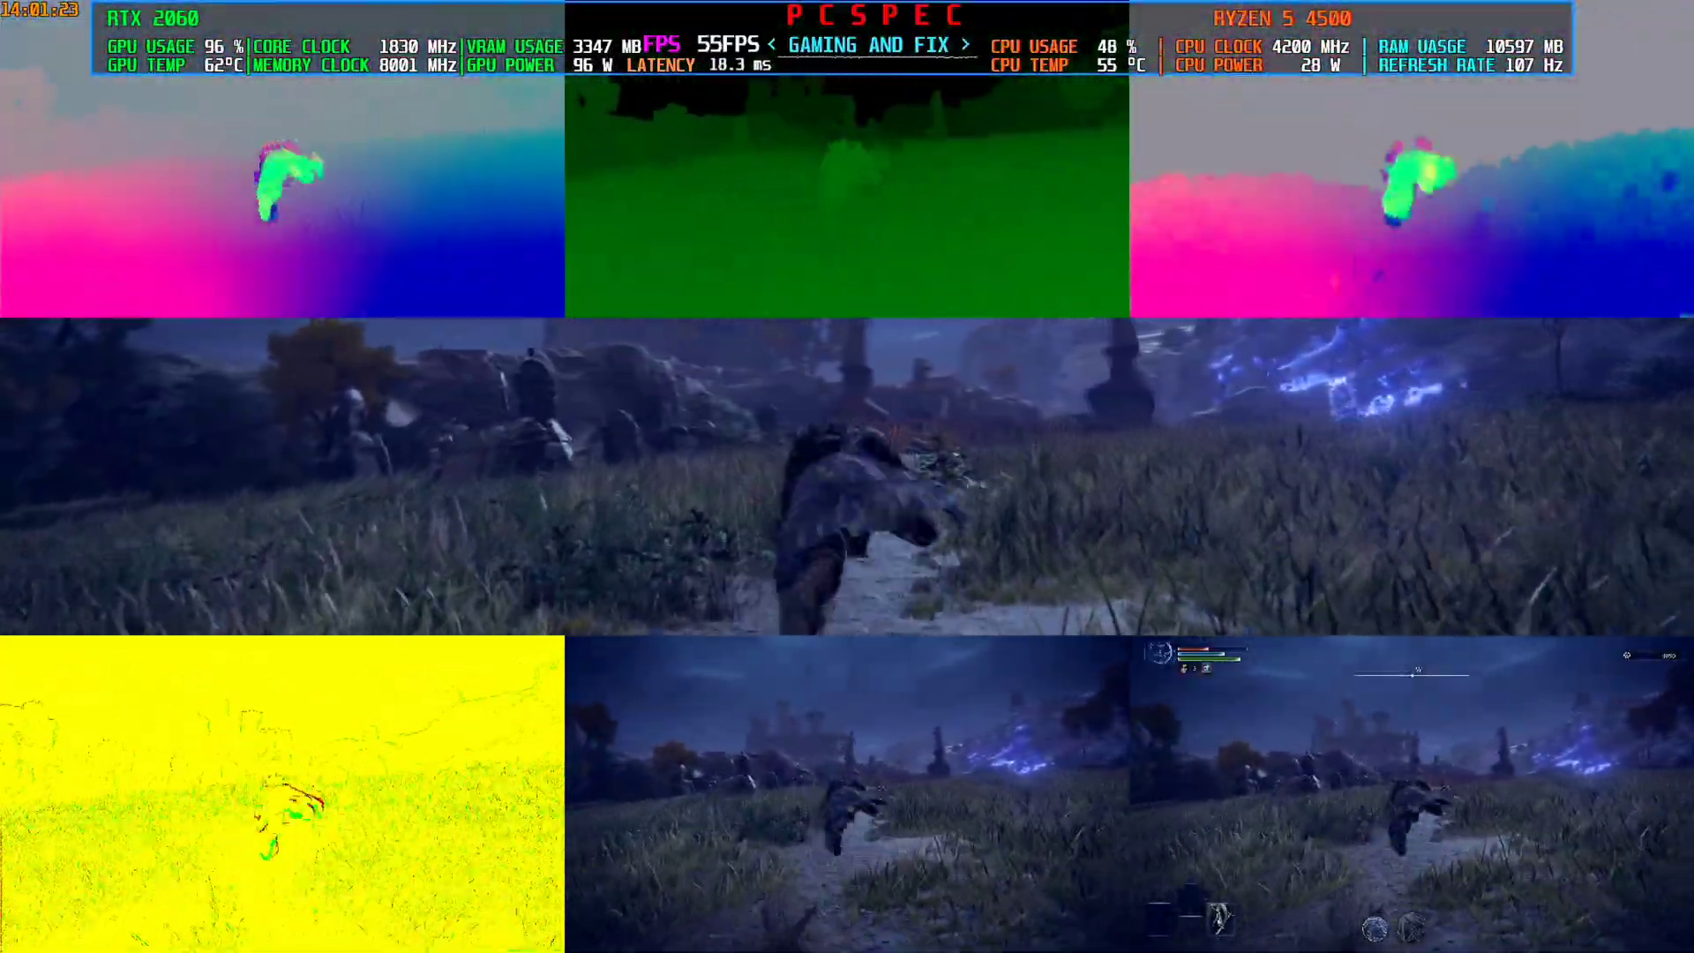
Step: Reopen the OptiScaler overlay and change the upscaler to XeSS
key("Insert")
left_click(821, 258)
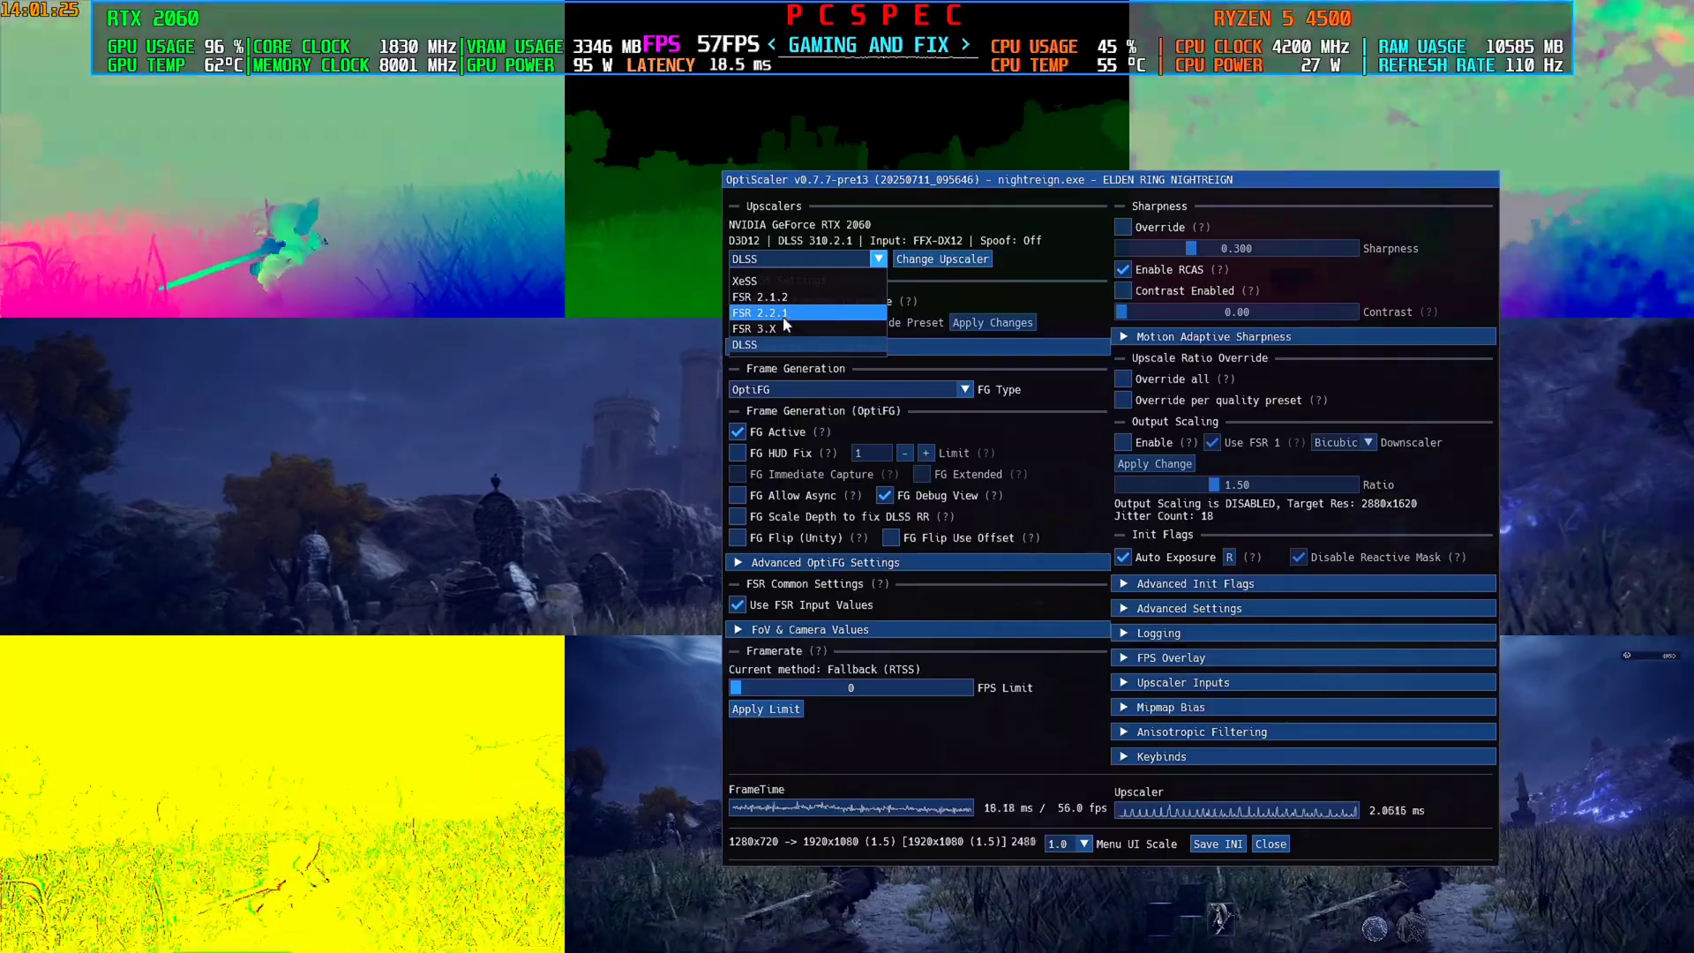
left_click(746, 280)
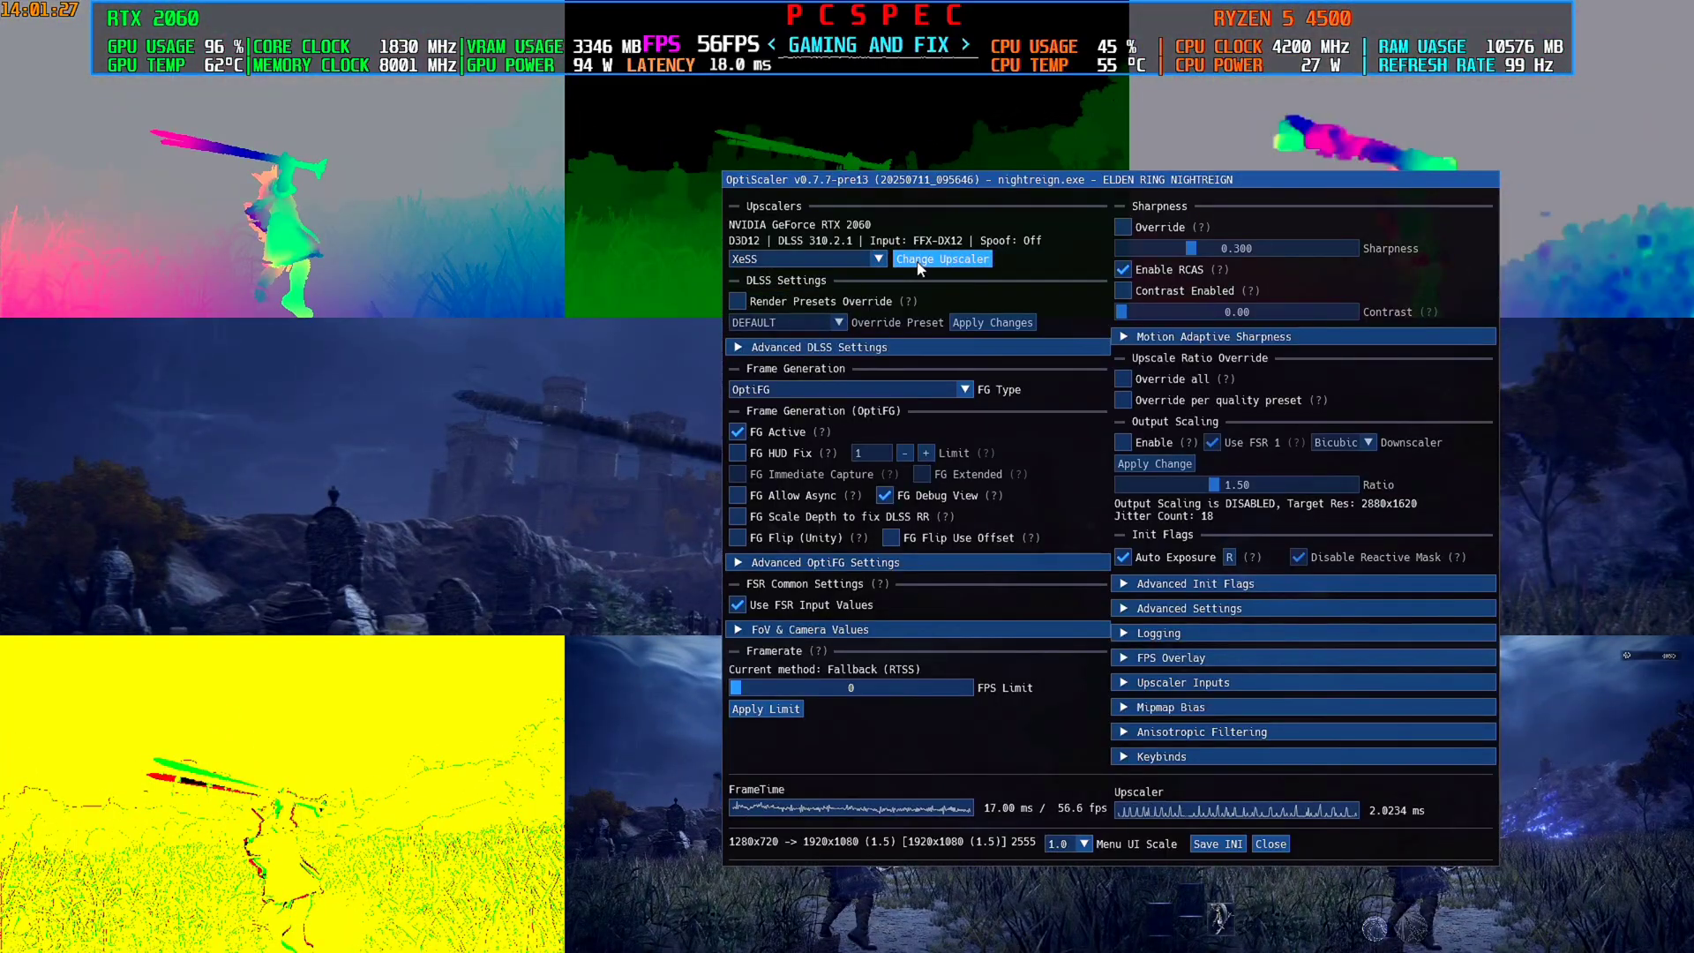
left_click(919, 264)
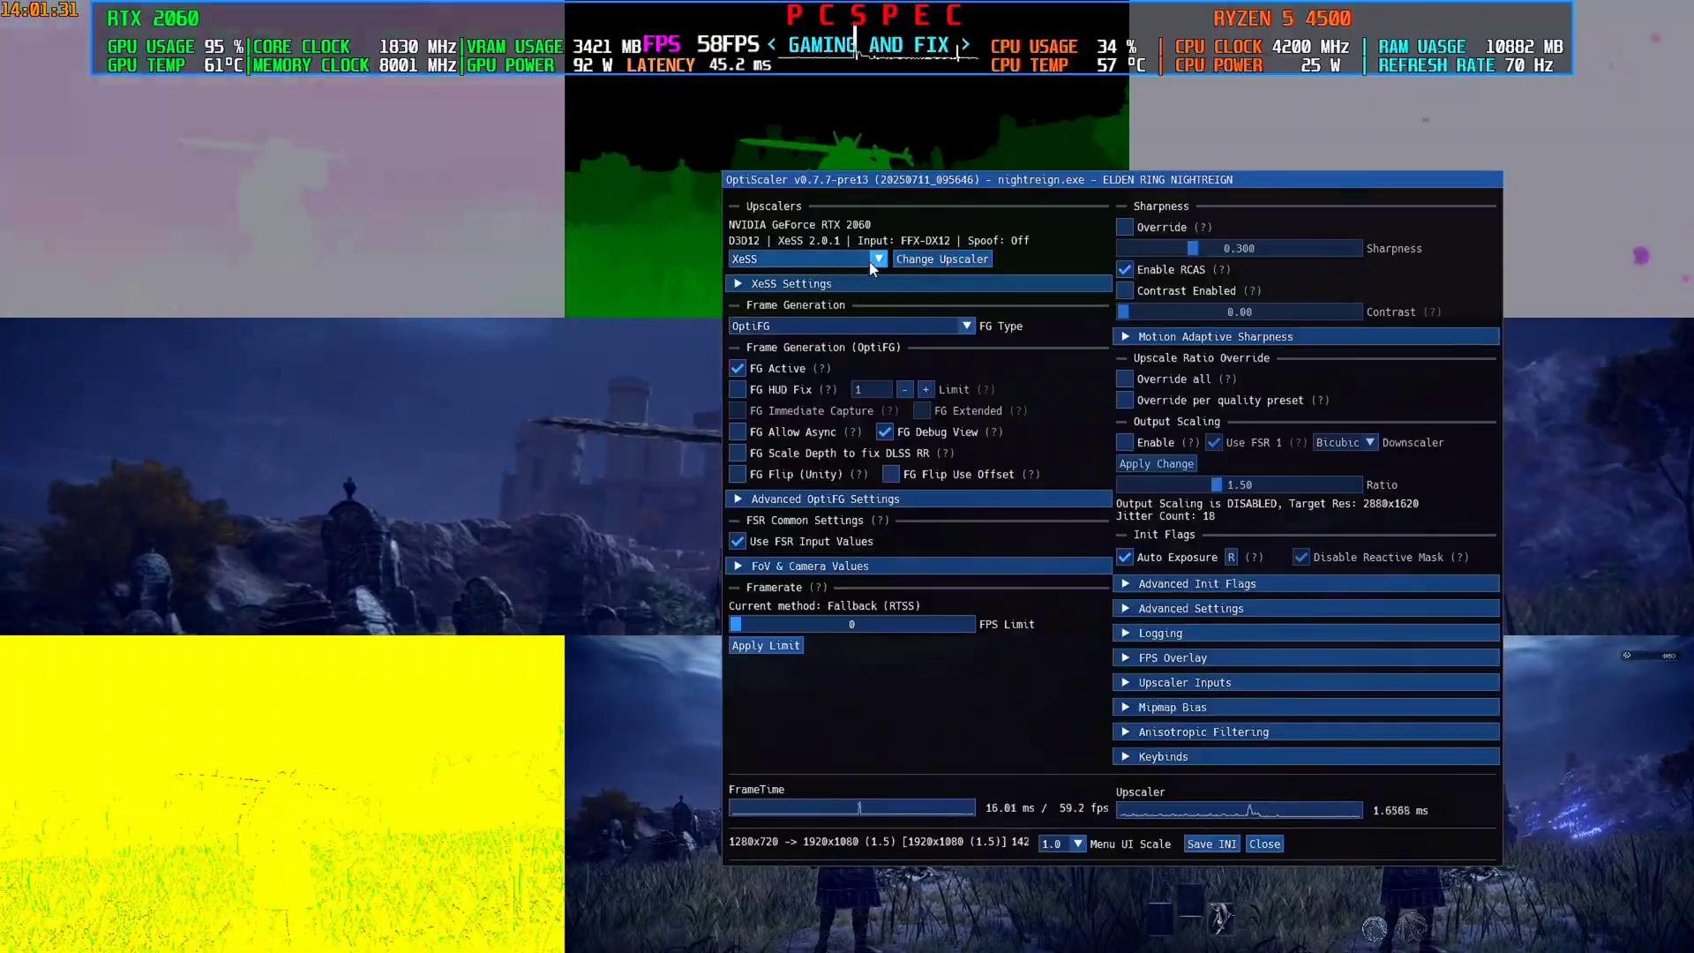
Step: Change the OptiScaler upscaler to FSR 3.X
left_click(873, 262)
left_click(786, 327)
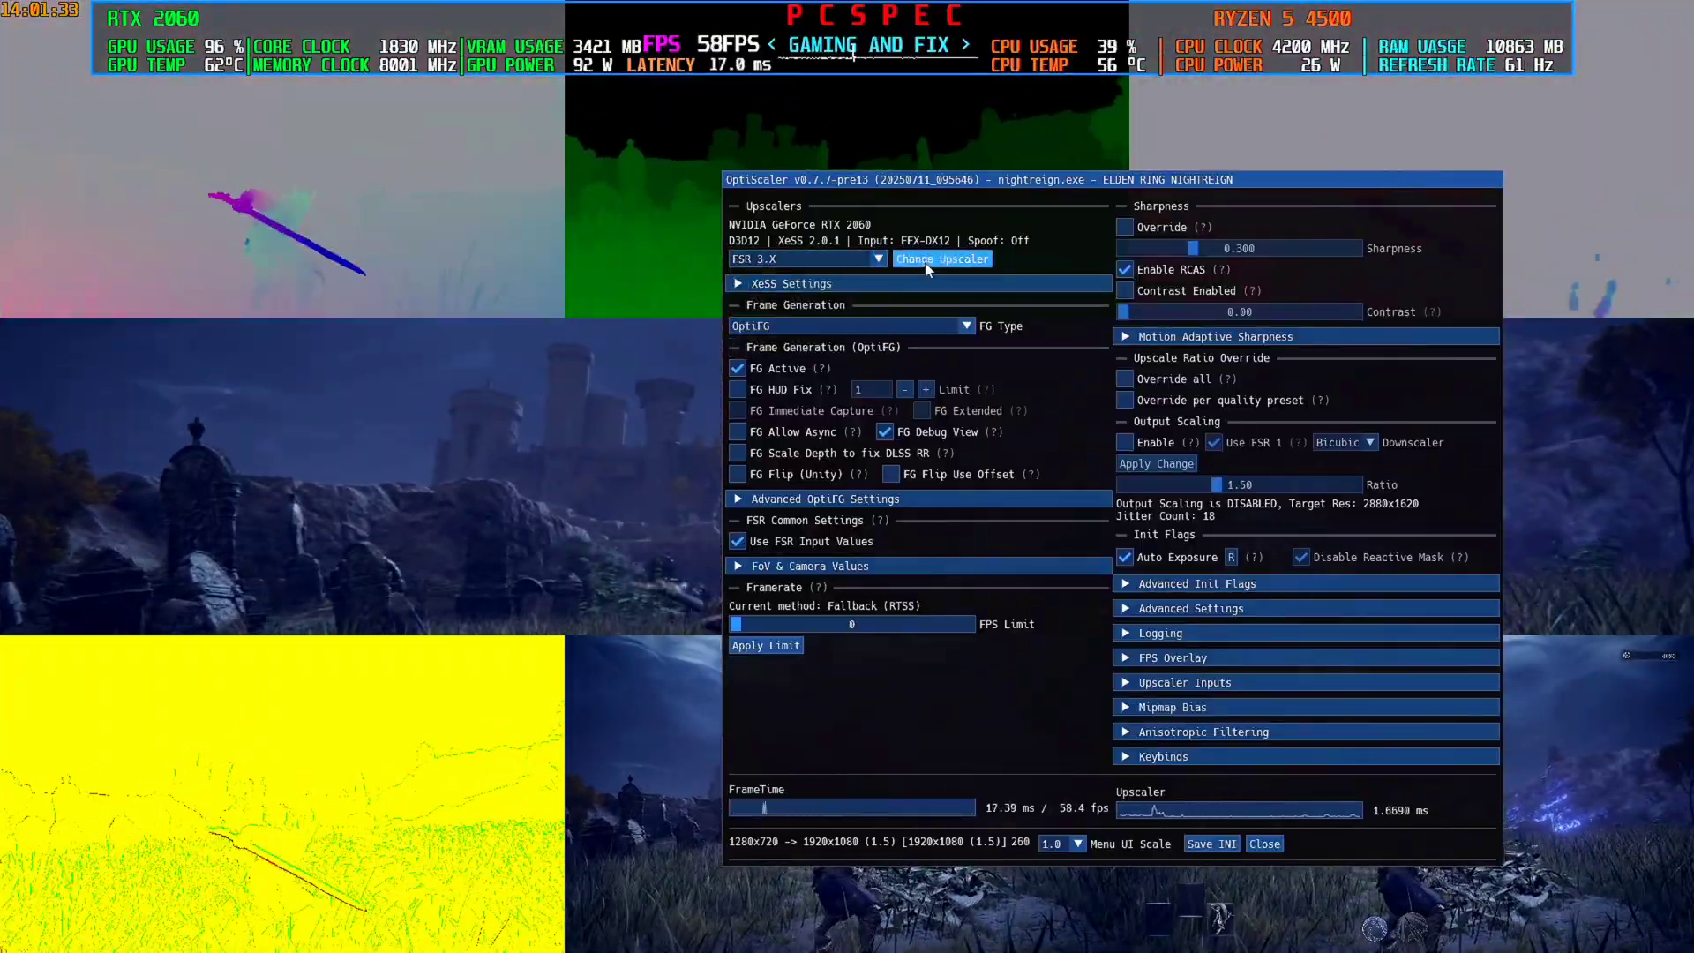
left_click(926, 262)
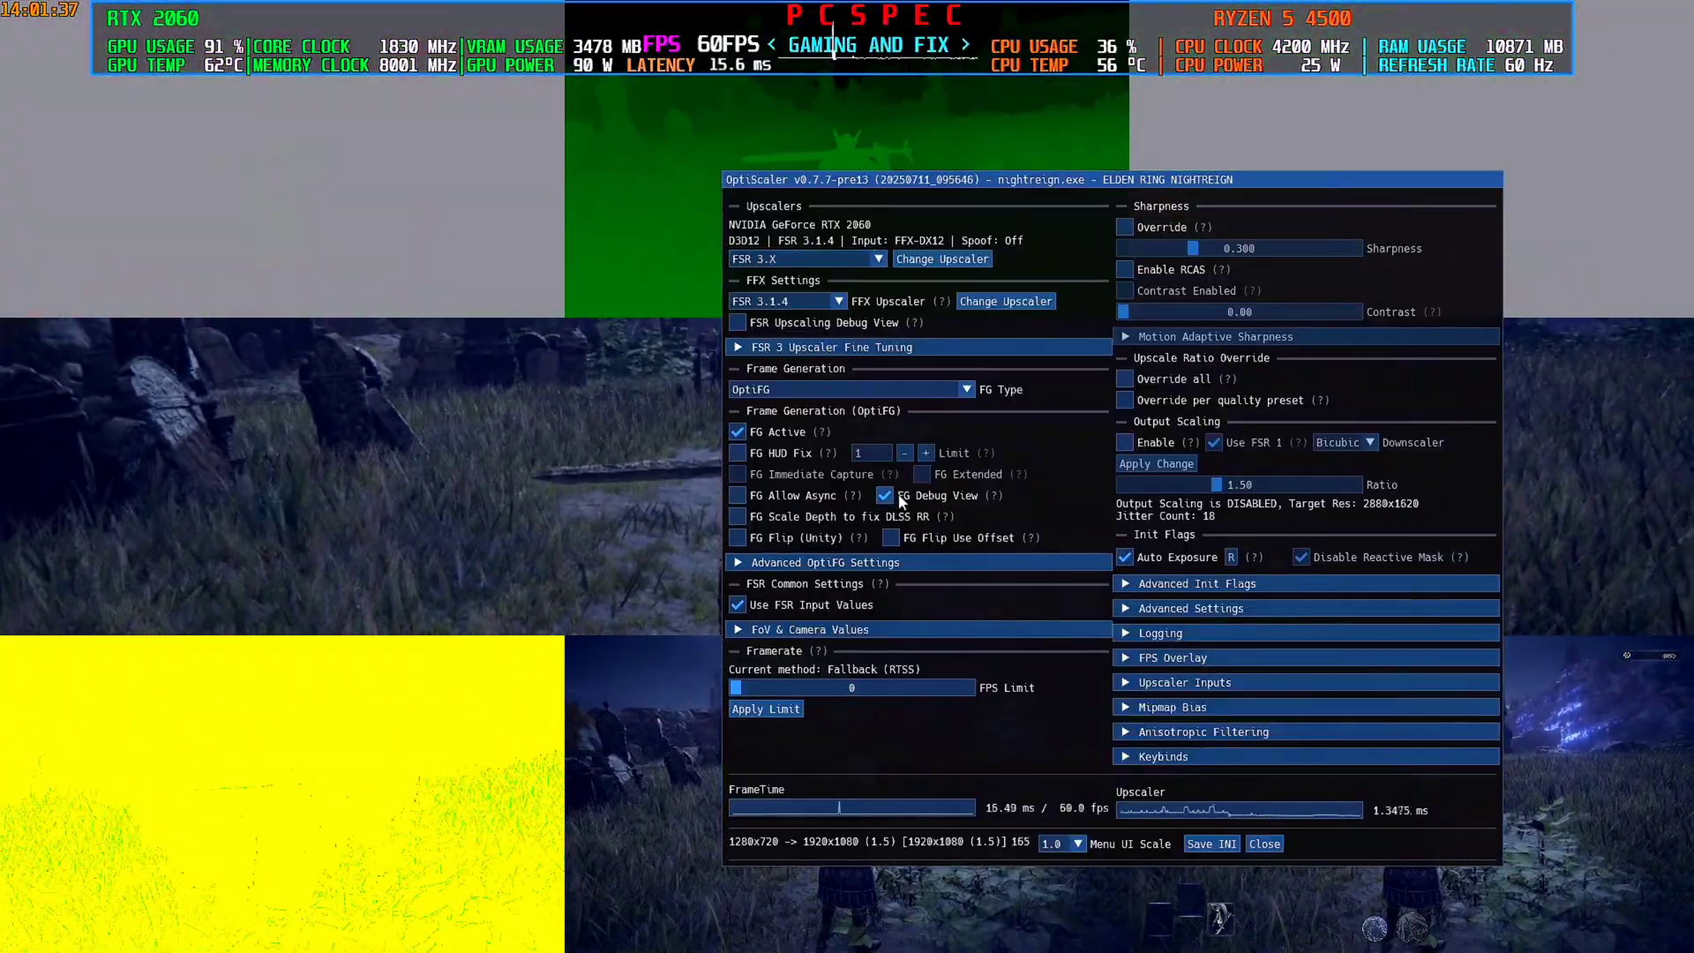
Step: Disable FG Debug View, close the OptiScaler overlay and run the character forward to test the FSR 3.X upscaler
left_click(896, 498)
key("Insert")
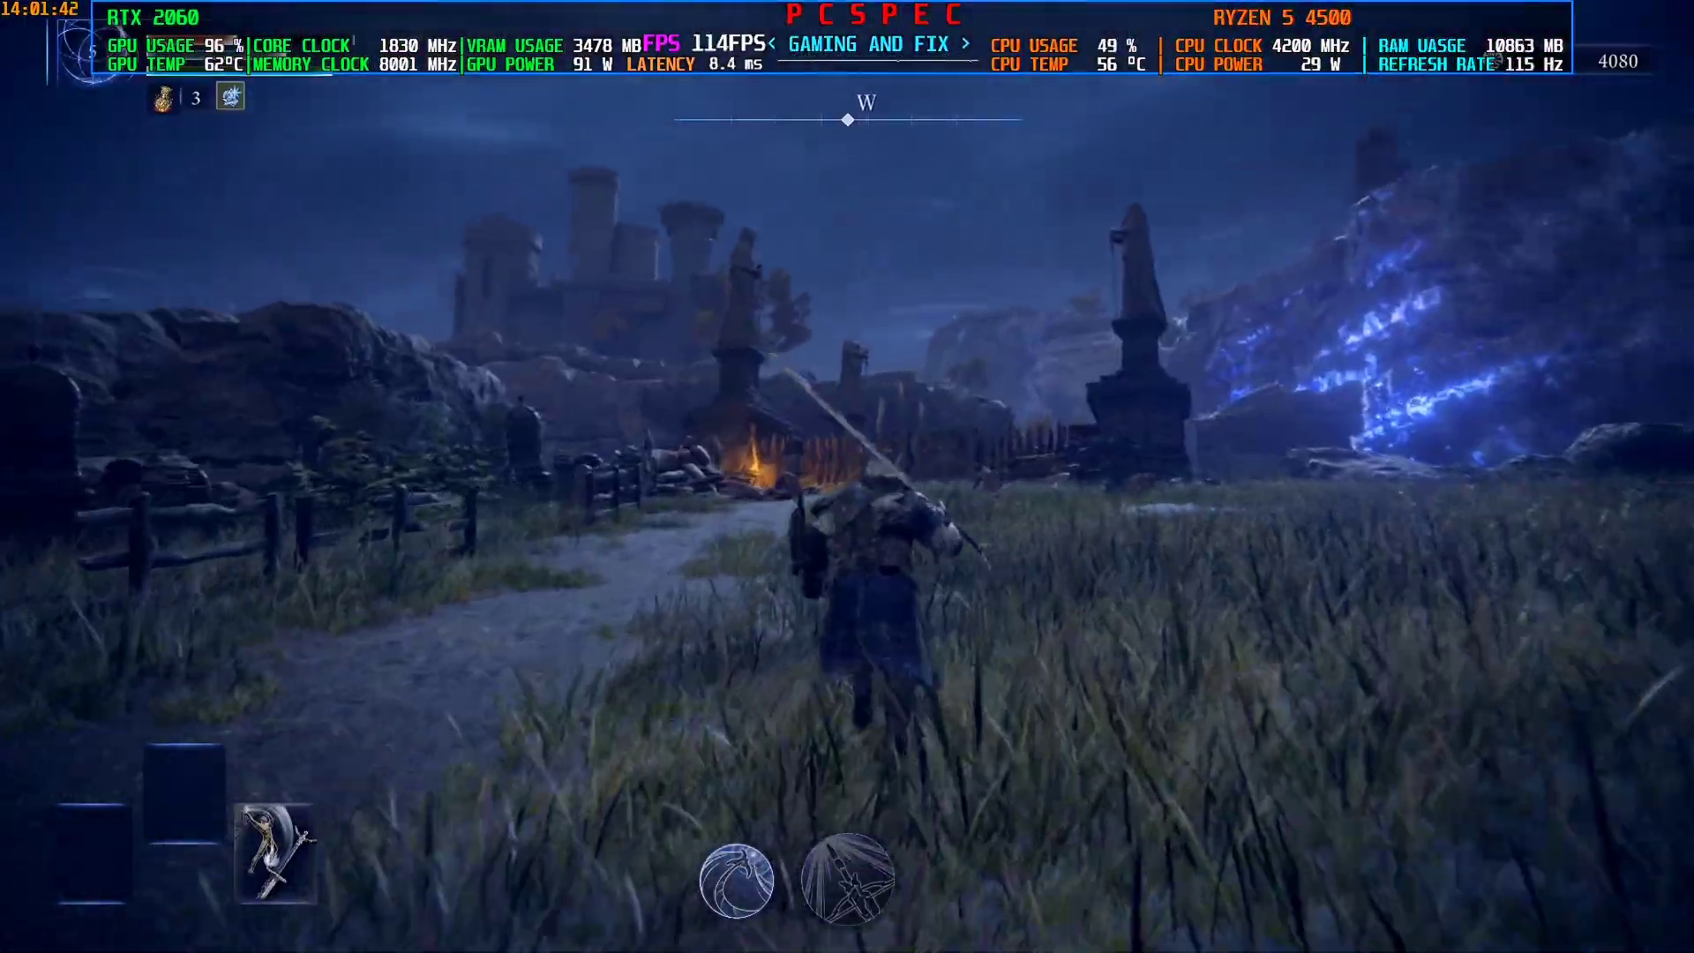
key("w")
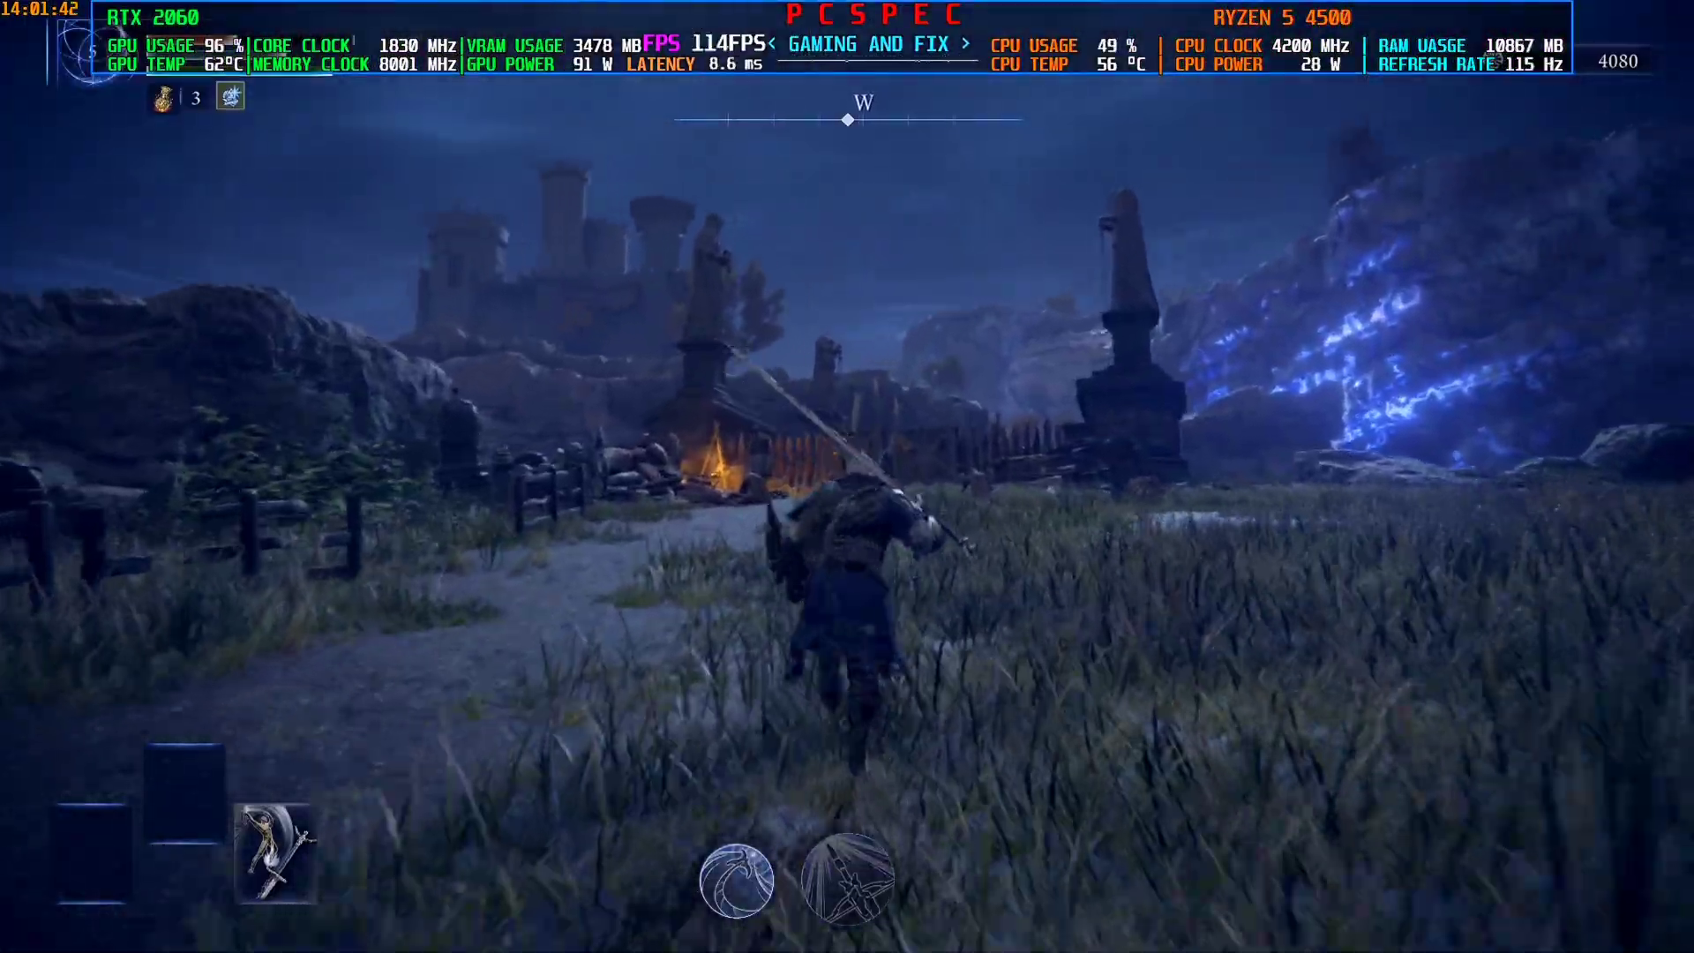
key("w")
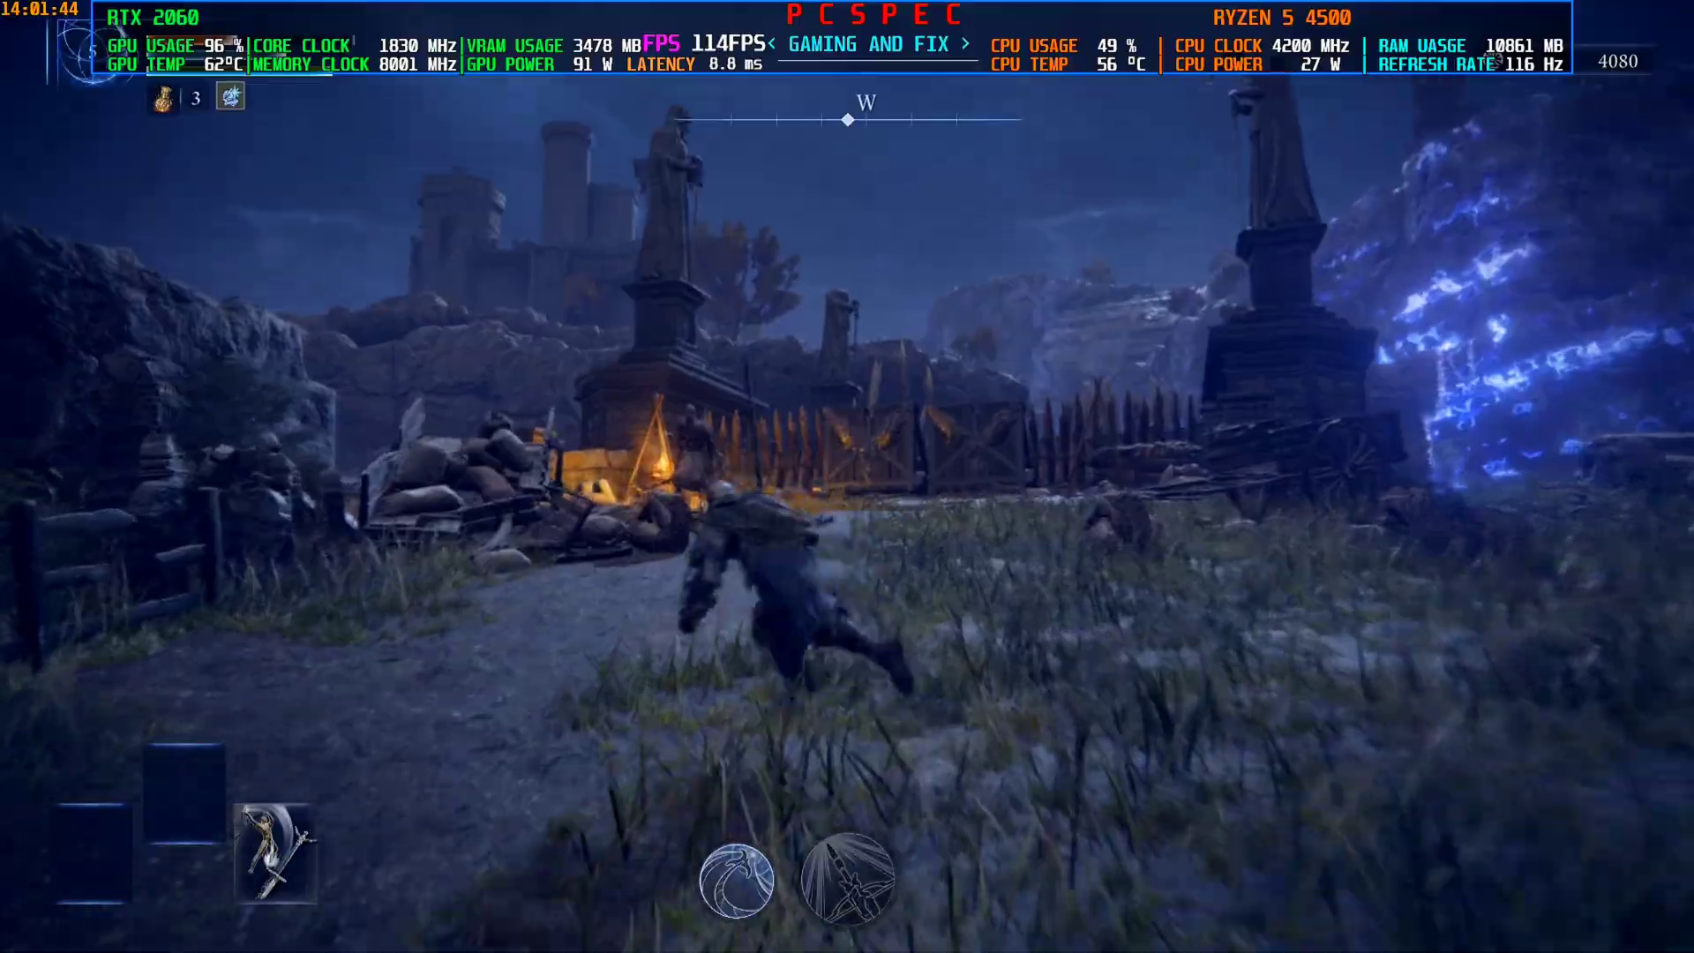
key("w")
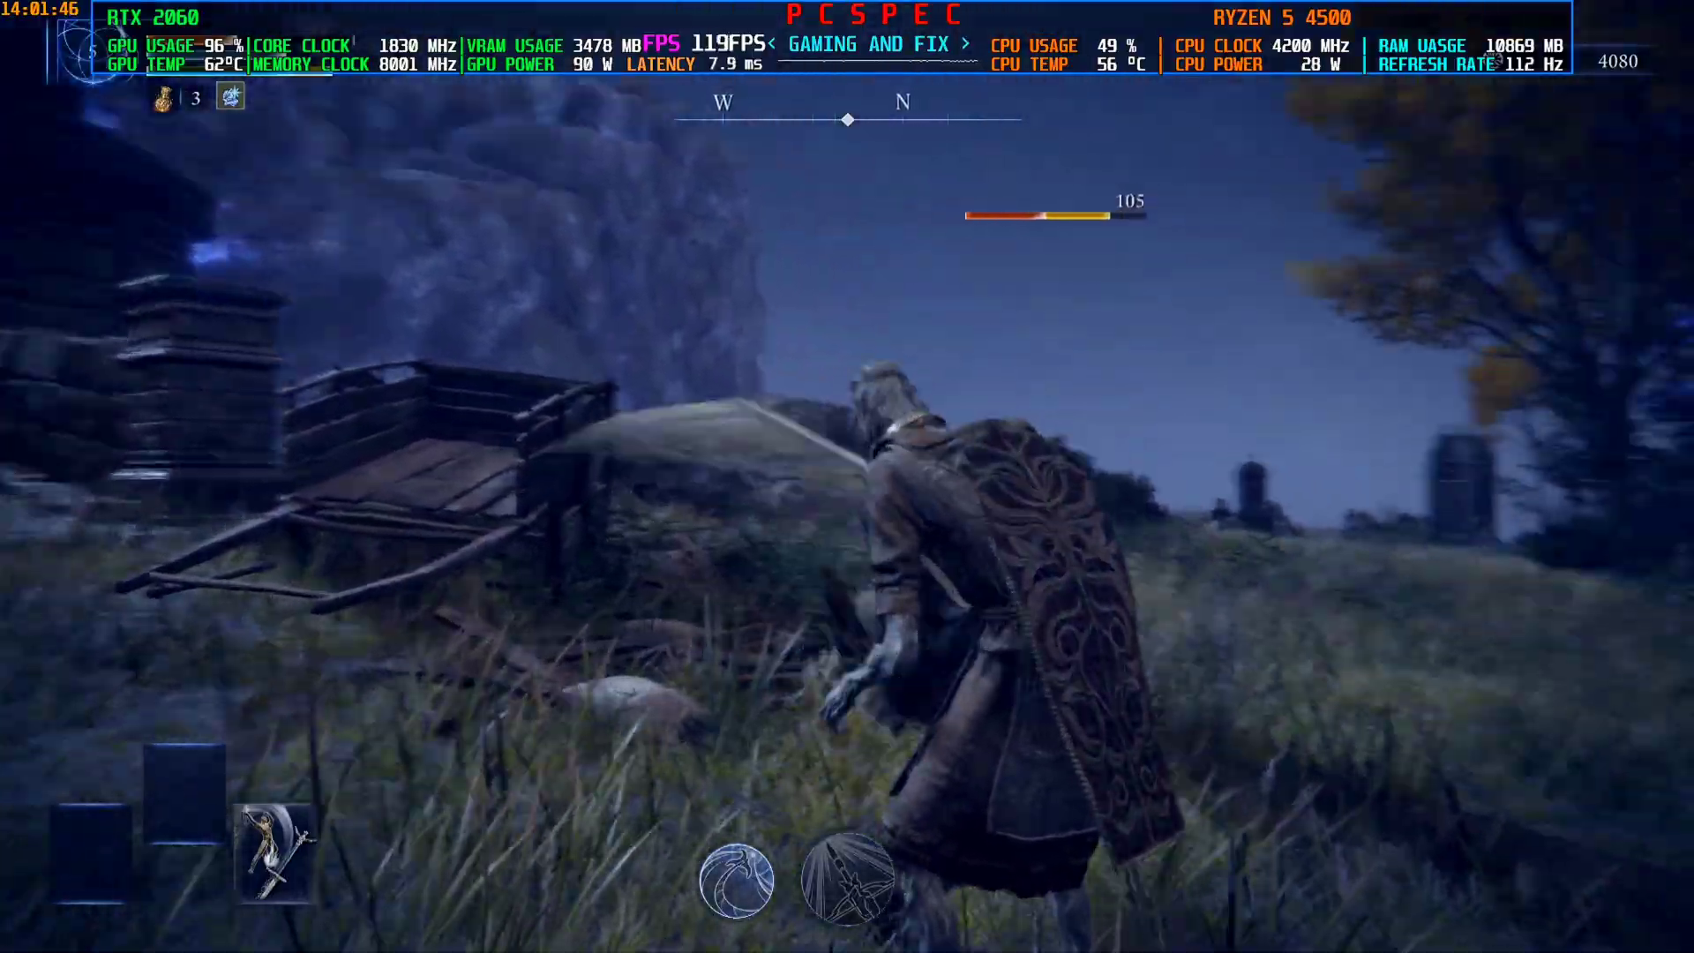
key("w")
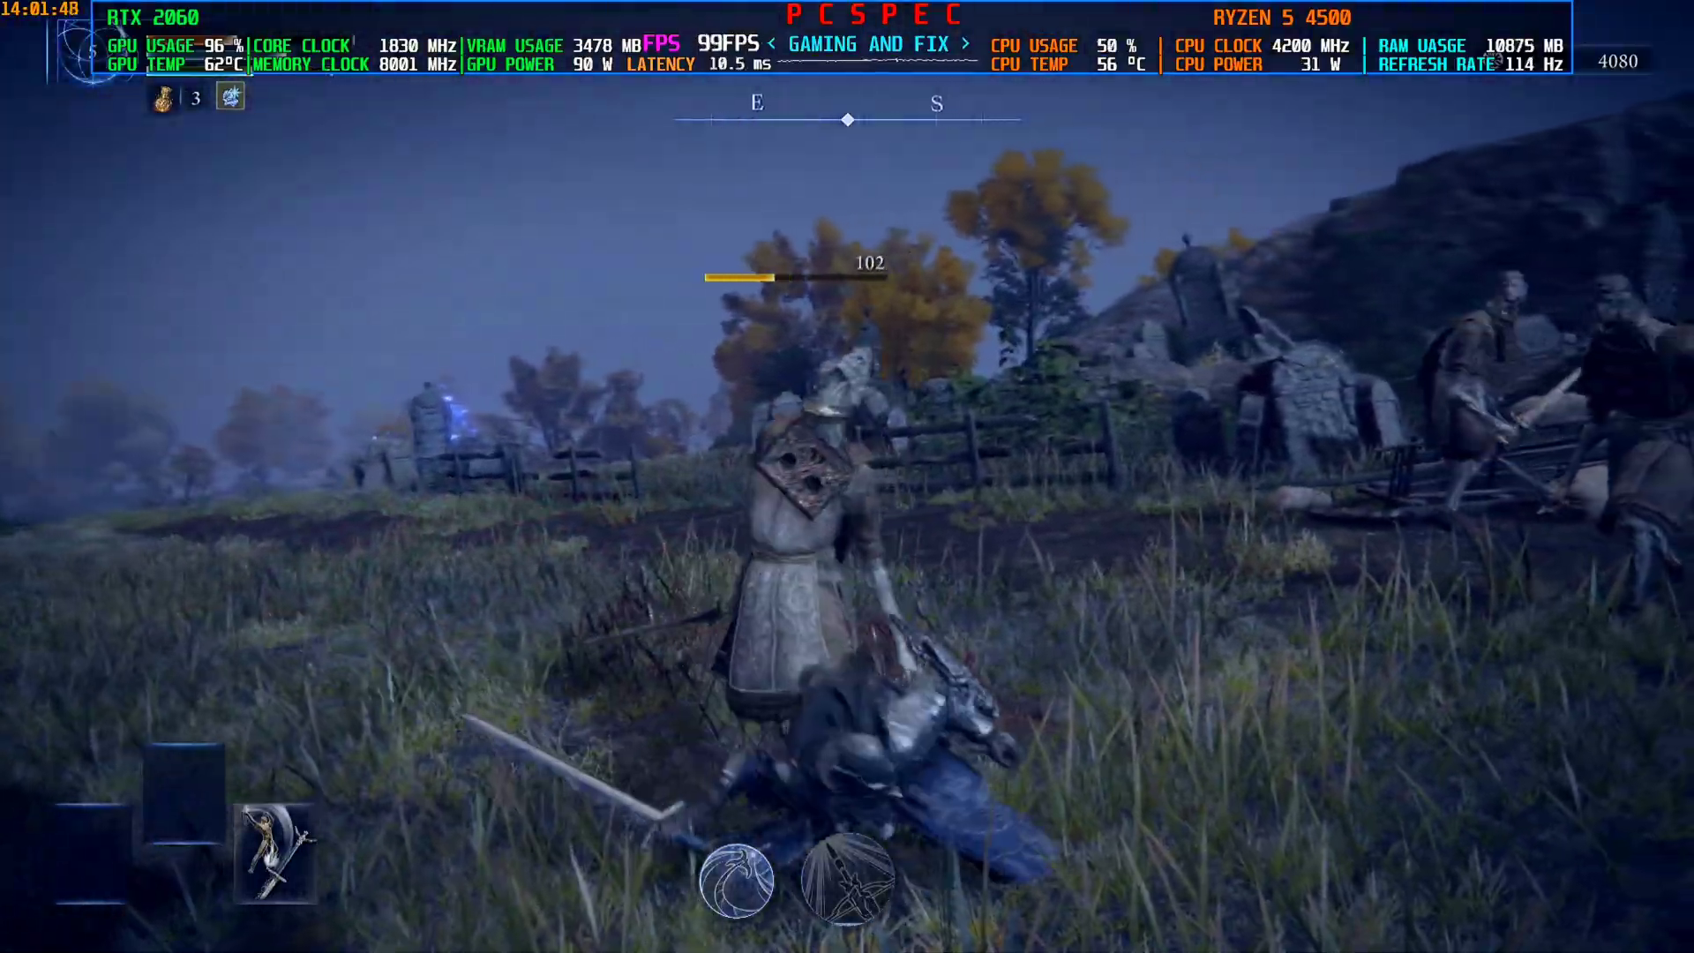
key("w")
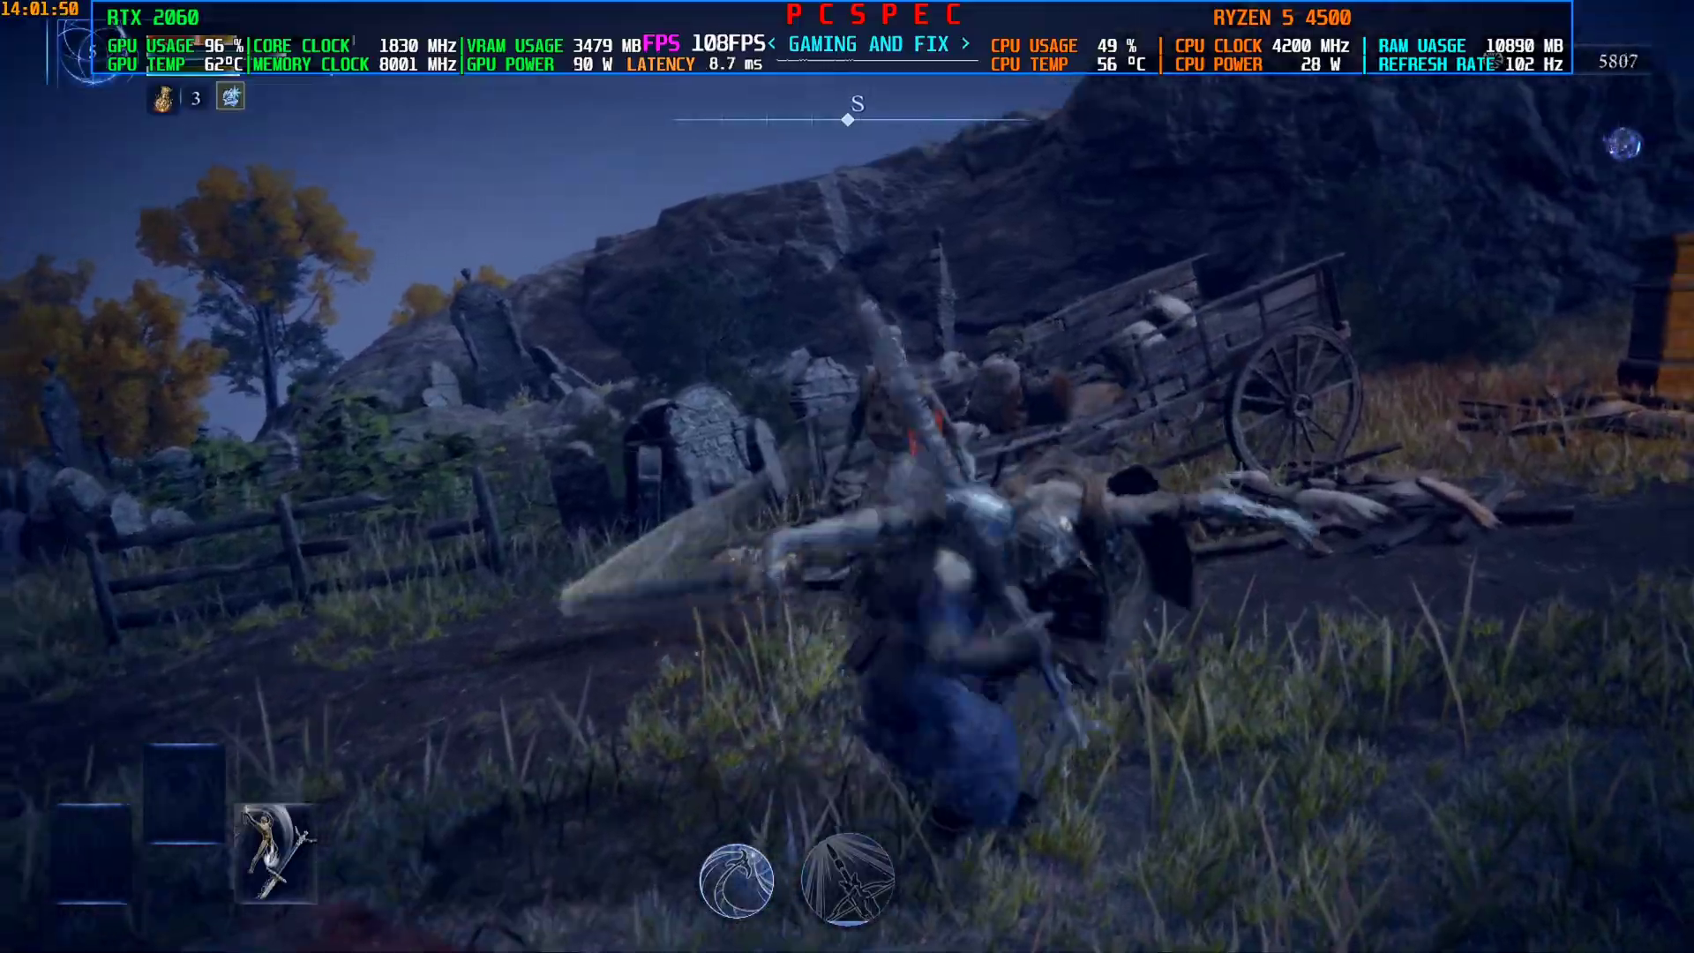
key("w")
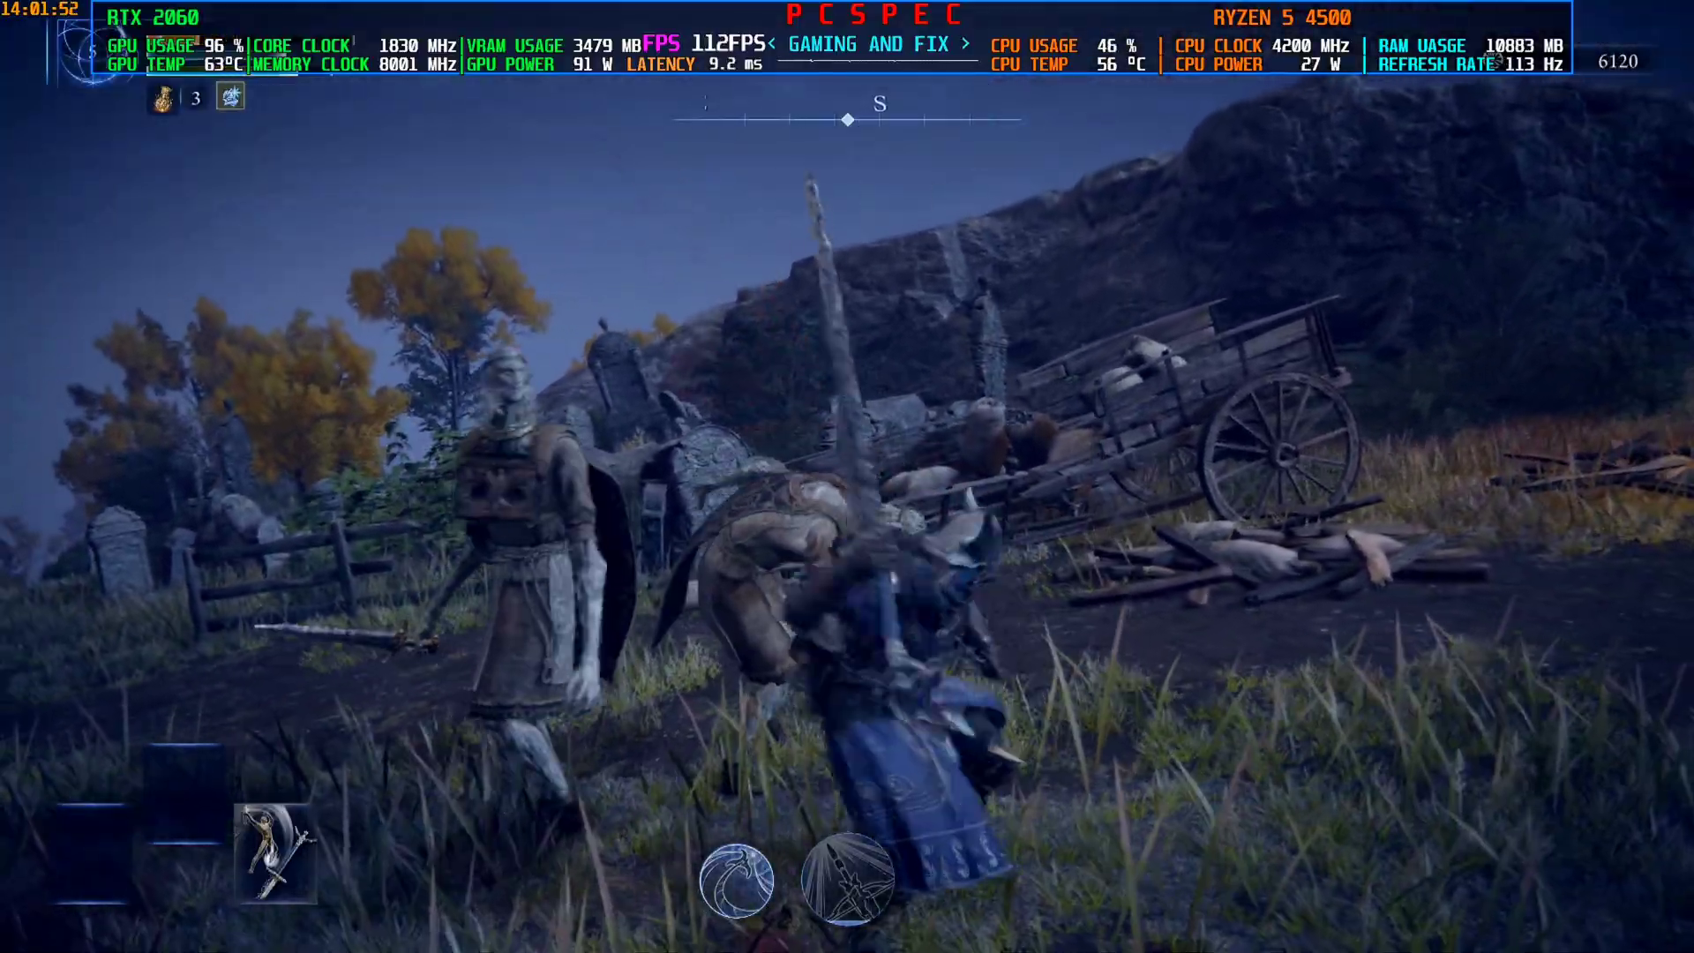
key("w")
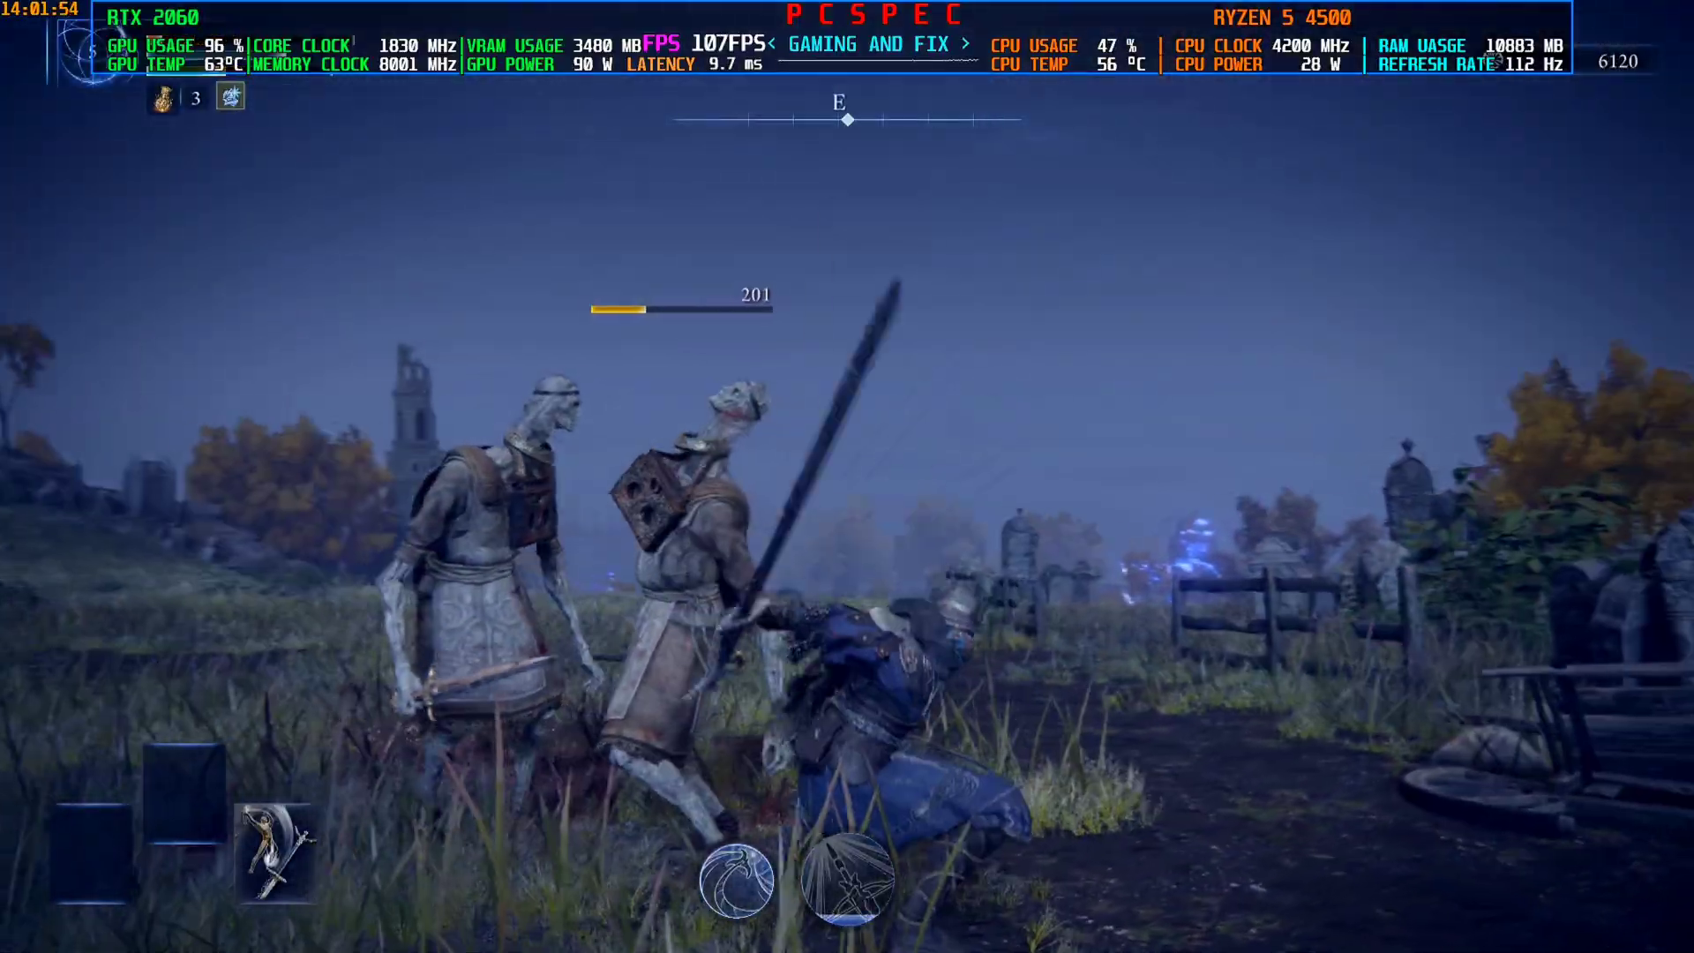
key("w")
key("w")
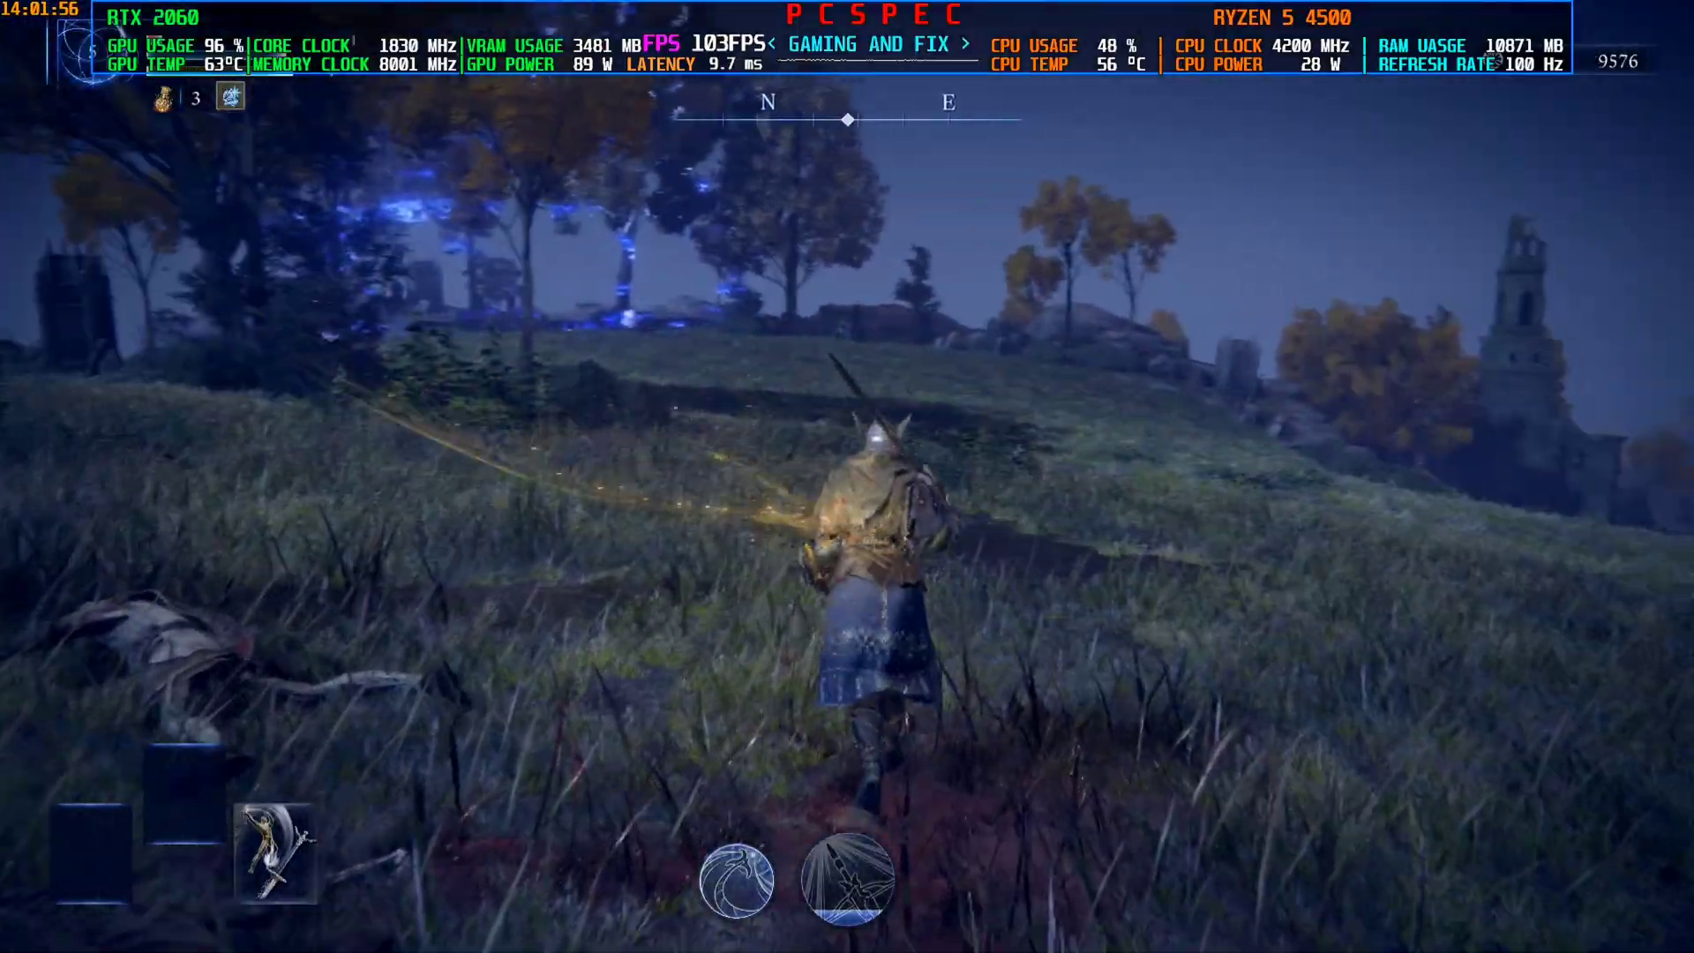
key("w")
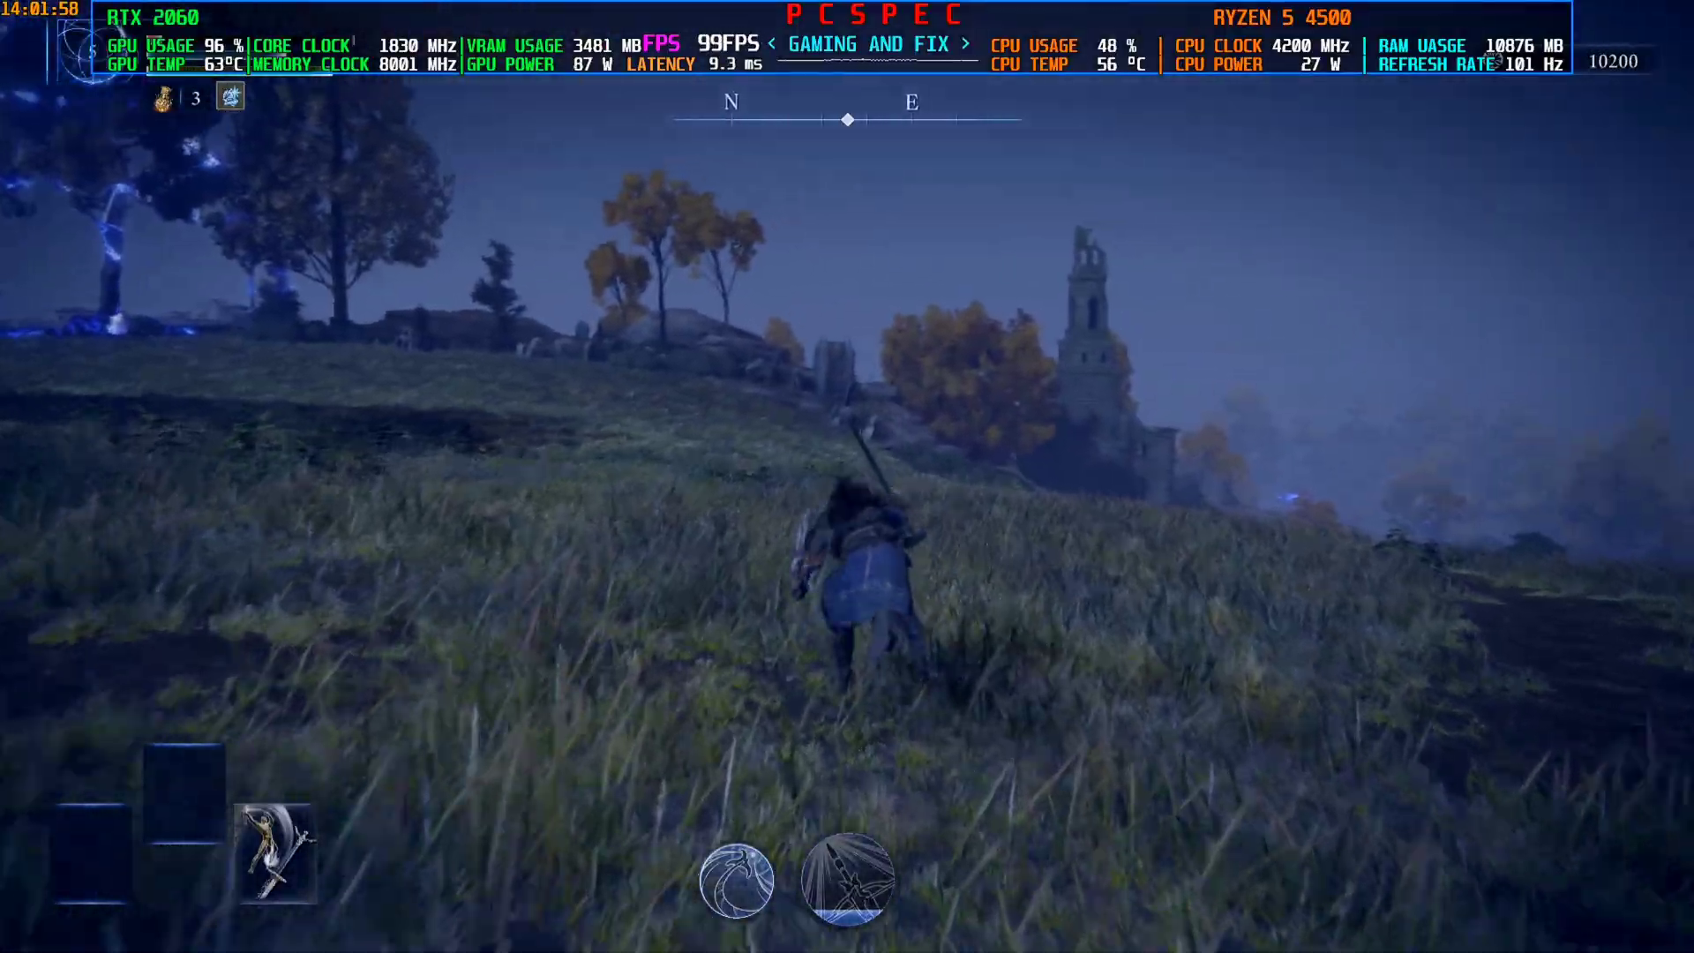